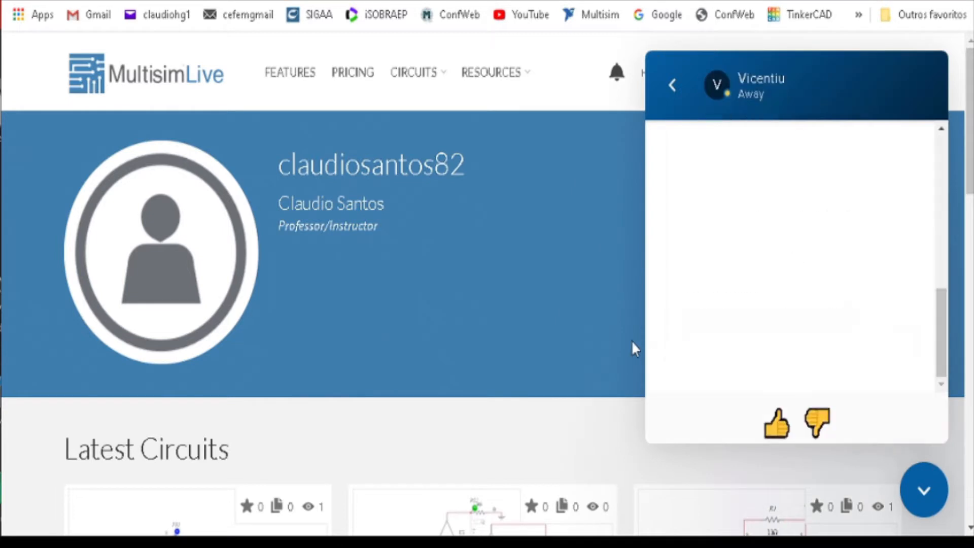
Step: Close the support chat, look over the latest circuits on the profile page, and create a new circuit
{"action": "left_click", "coordinate": [675, 82]}
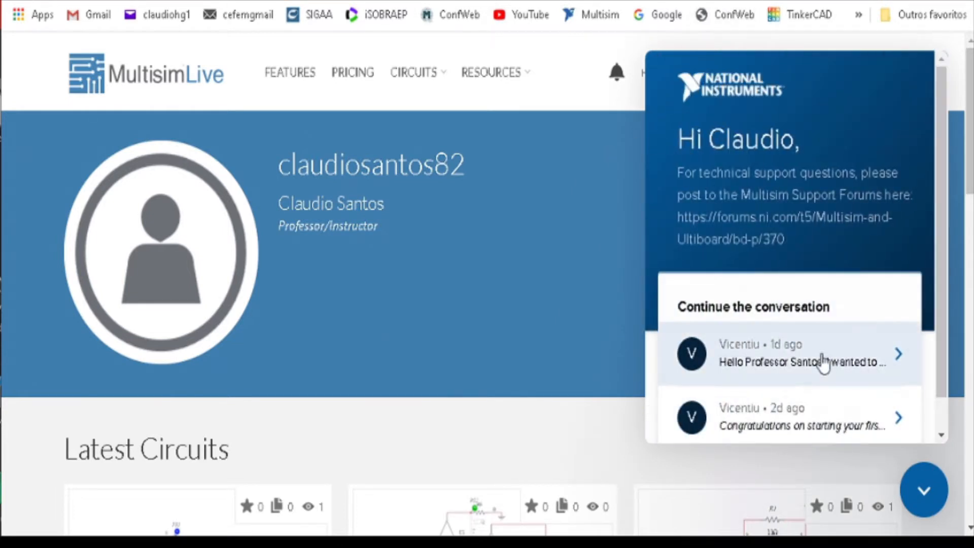
{"action": "left_click", "coordinate": [923, 490]}
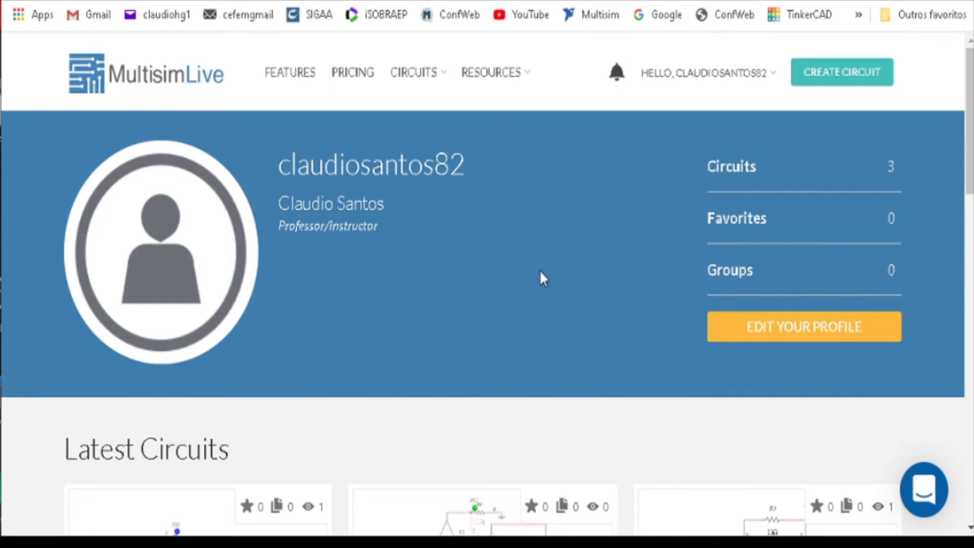
{"action": "scroll", "coordinate": [413, 304], "scroll_direction": "down", "scroll_amount": 7}
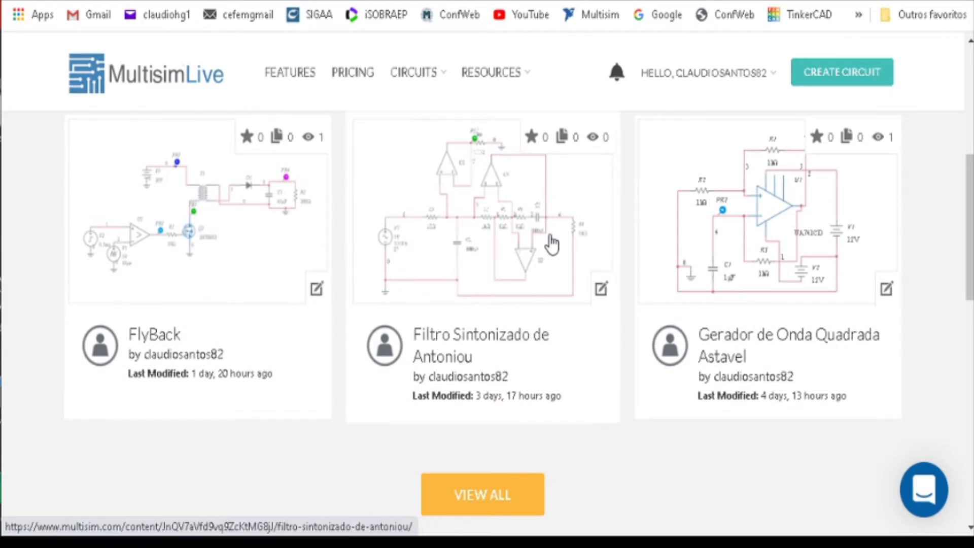
{"action": "scroll", "coordinate": [609, 270], "scroll_direction": "up", "scroll_amount": 7}
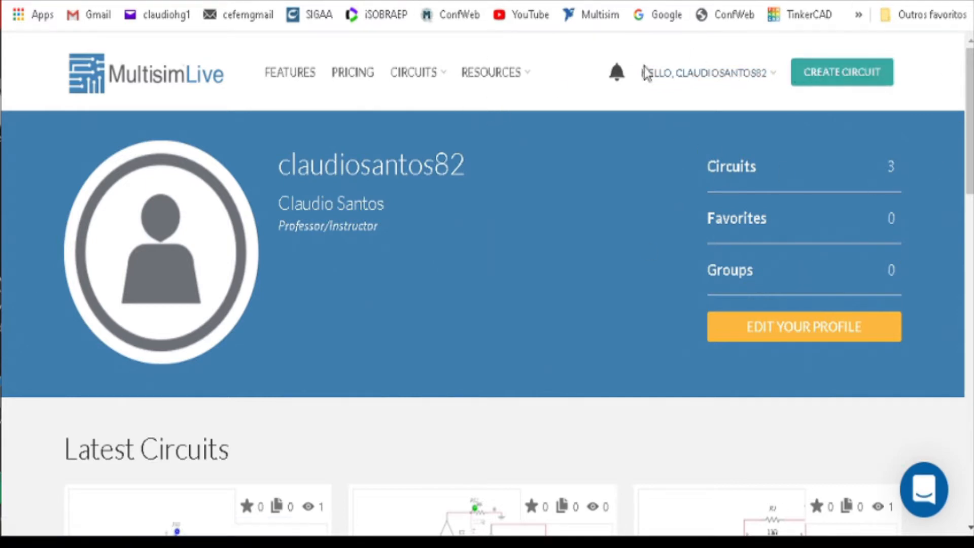
{"action": "scroll", "coordinate": [472, 194], "scroll_direction": "down", "scroll_amount": 2}
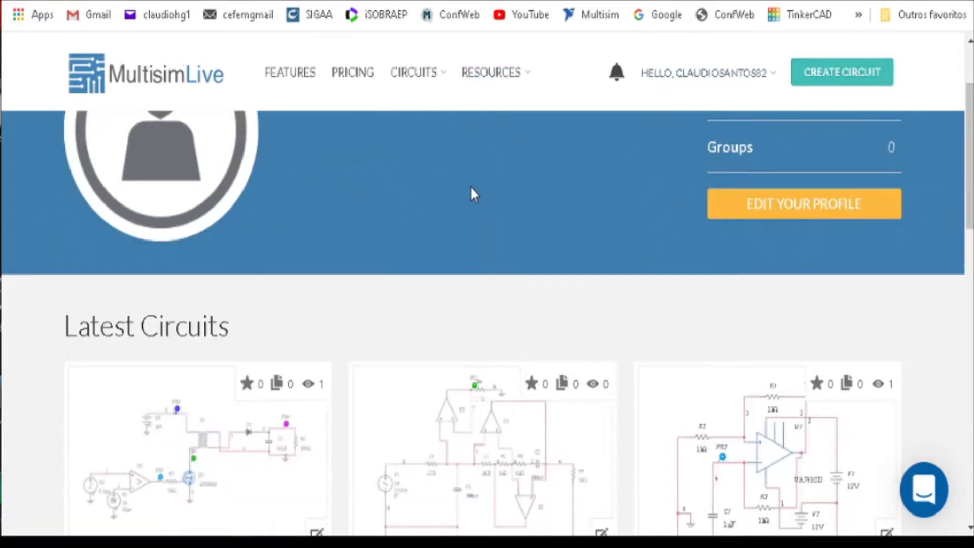
{"action": "scroll", "coordinate": [472, 189], "scroll_direction": "down", "scroll_amount": 4}
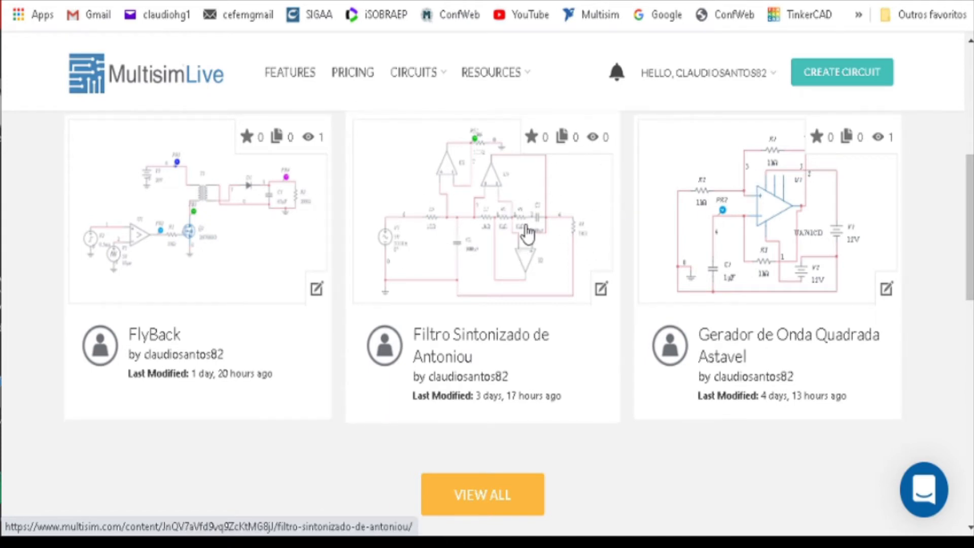
{"action": "scroll", "coordinate": [527, 234], "scroll_direction": "up", "scroll_amount": 6}
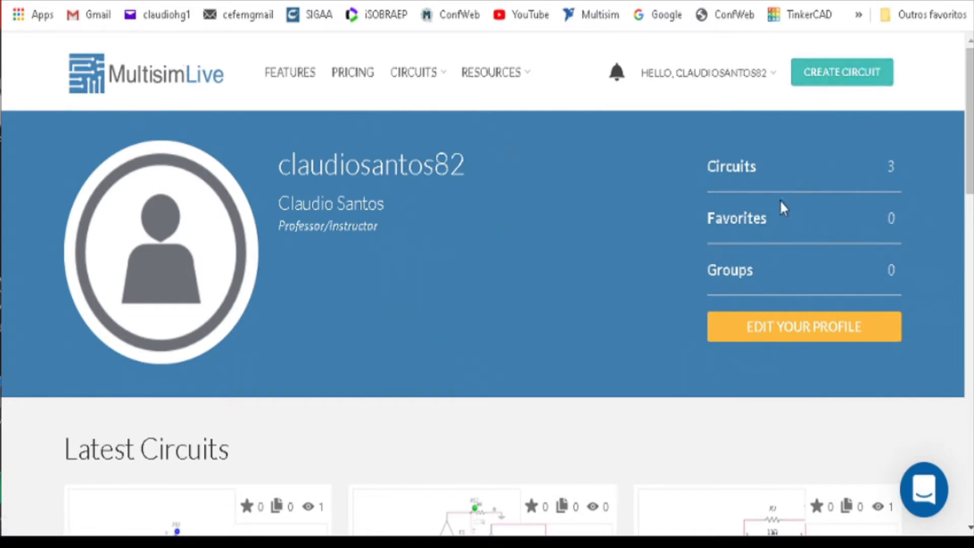
{"action": "left_click", "coordinate": [841, 78]}
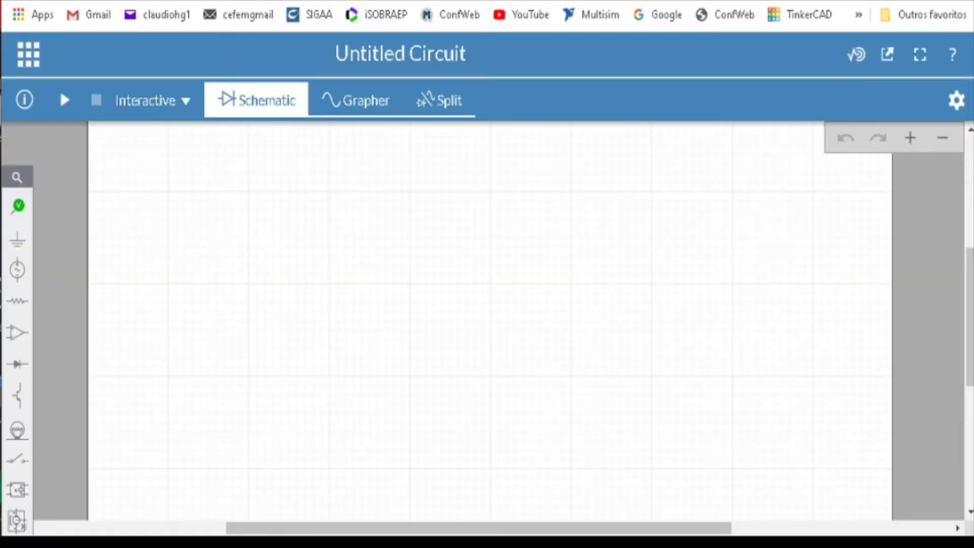
Step: Run the interactive simulation on the empty schematic and show the document settings
{"action": "left_click", "coordinate": [65, 102]}
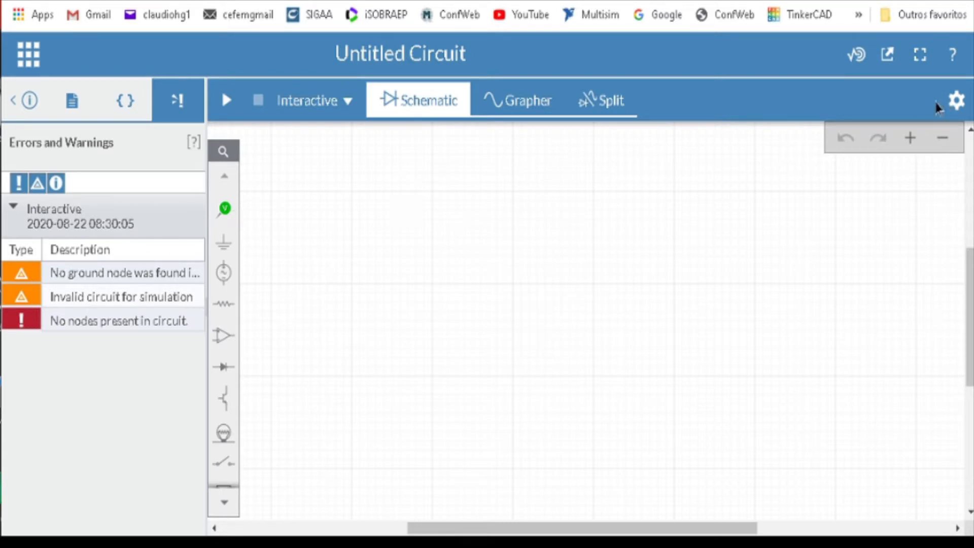
{"action": "left_click", "coordinate": [961, 107]}
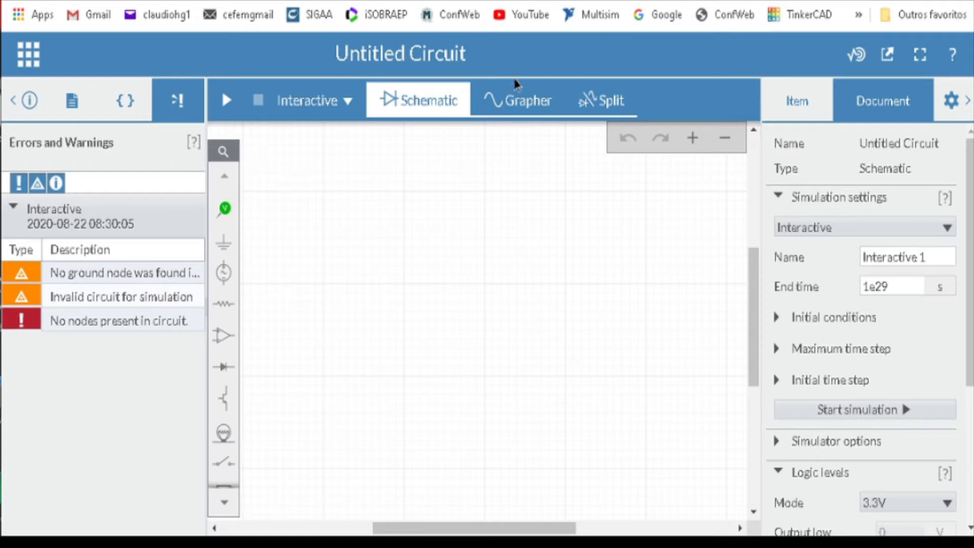
Step: Rename the circuit as Tutorial_Circuito_Simples
{"action": "left_click", "coordinate": [420, 54]}
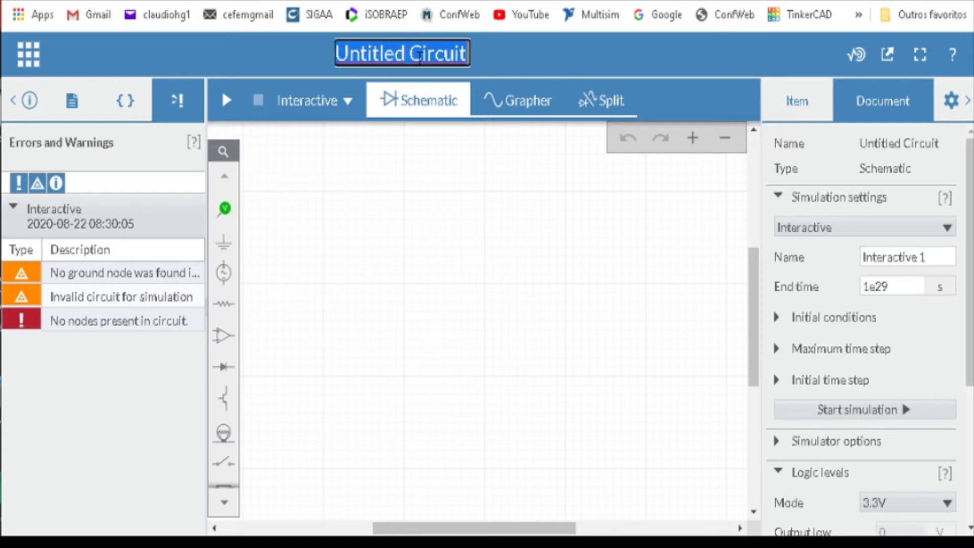
{"action": "type", "text": "Tutorial"}
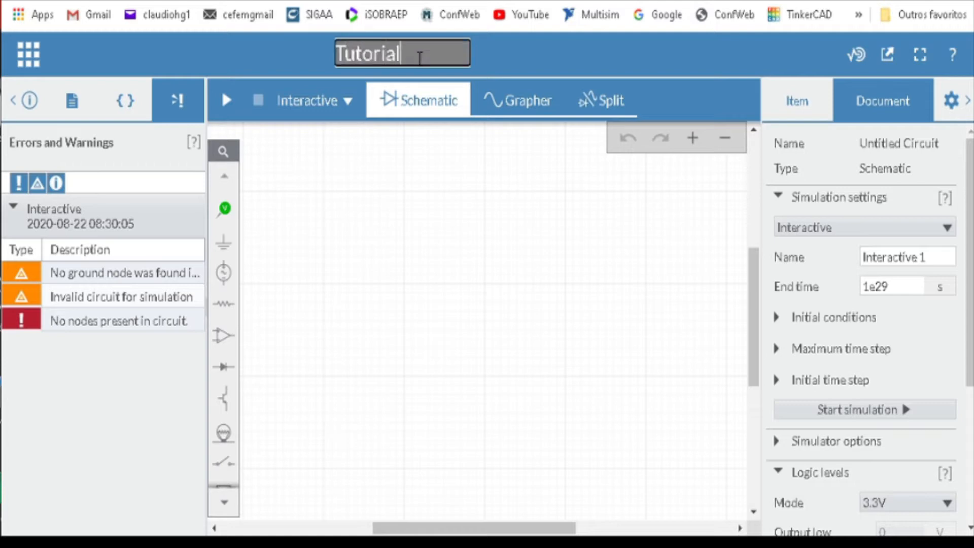
{"action": "type", "text": "_Circuito_Simples"}
{"action": "key", "text": "Return"}
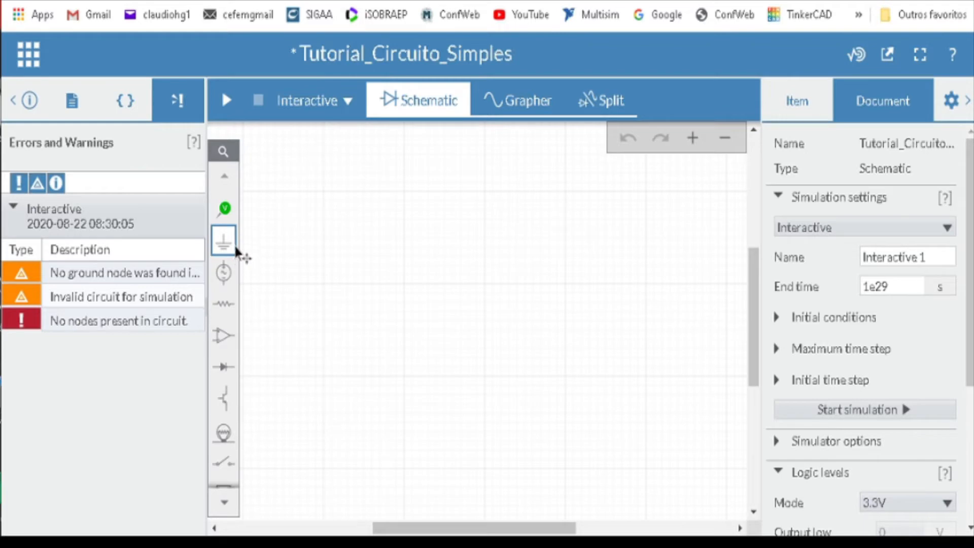
Step: Examine the available component groups, including the analysis and annotation probes, schematic connectors, sources and passive components
{"action": "left_click", "coordinate": [220, 505]}
{"action": "left_click", "coordinate": [221, 507]}
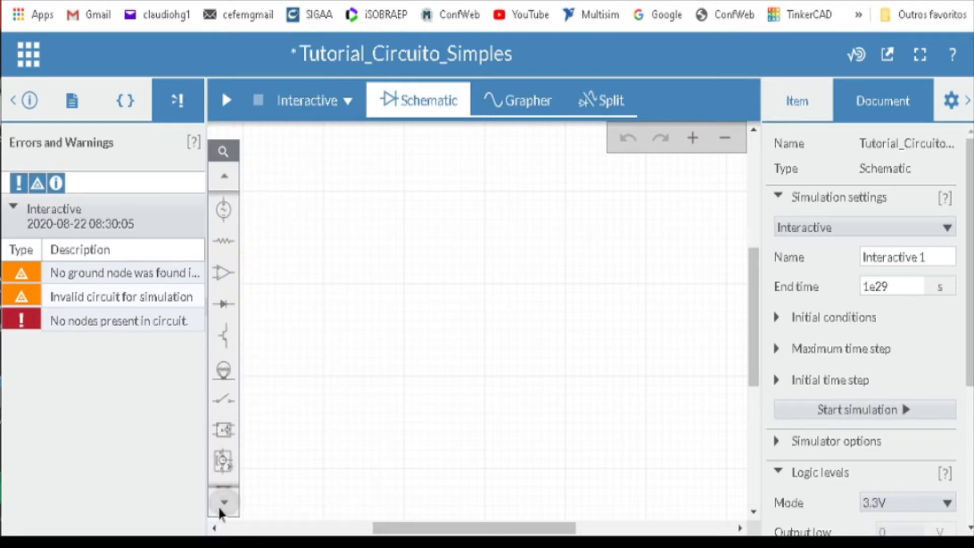
{"action": "left_click", "coordinate": [222, 504]}
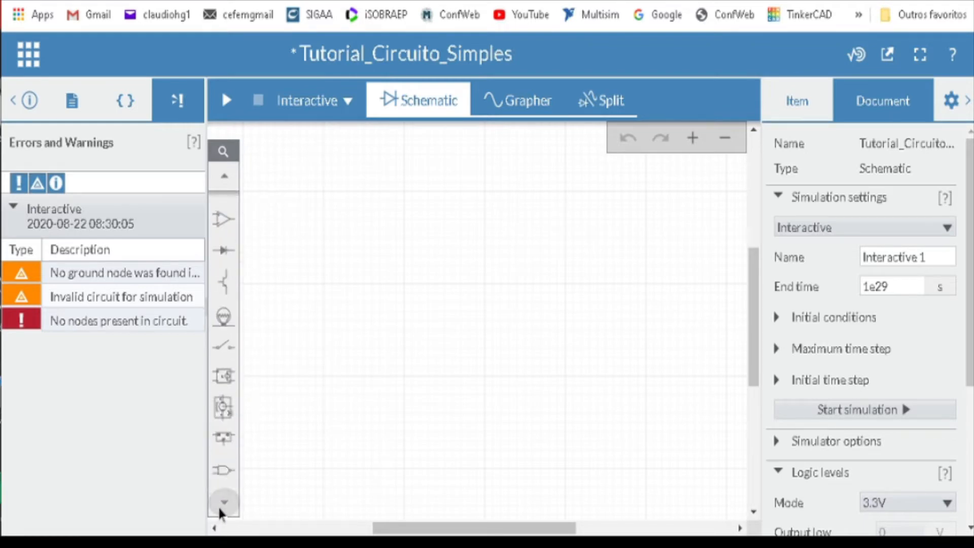
{"action": "left_click", "coordinate": [225, 176]}
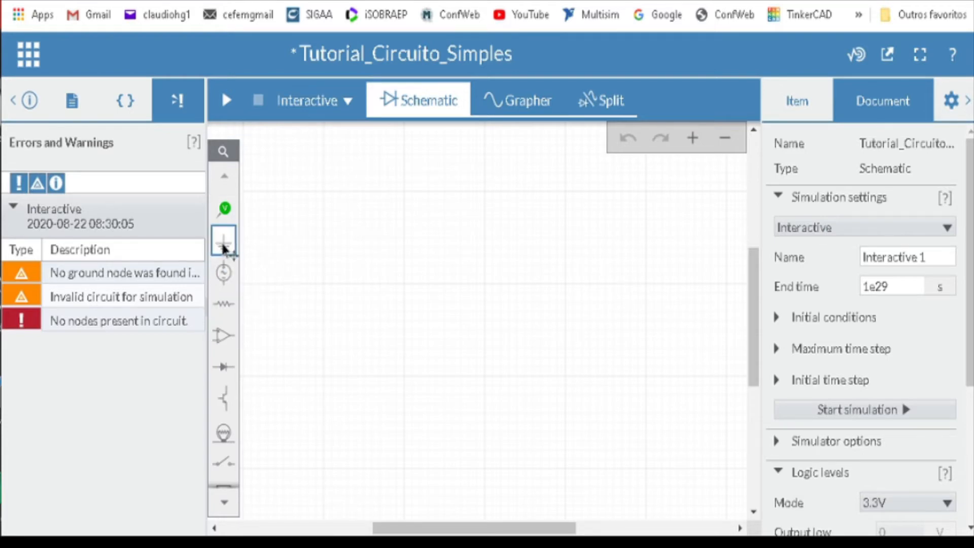
{"action": "left_click", "coordinate": [217, 217]}
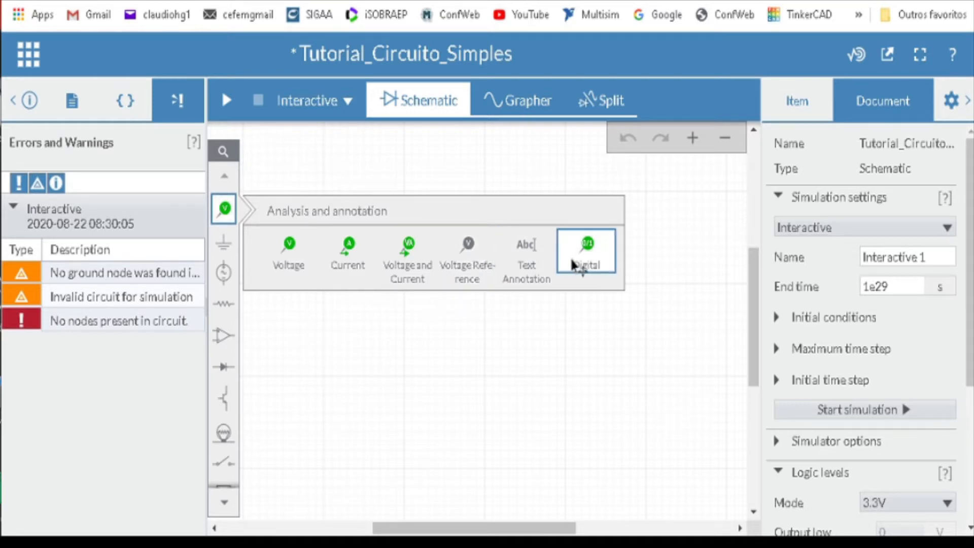
{"action": "left_click", "coordinate": [222, 248]}
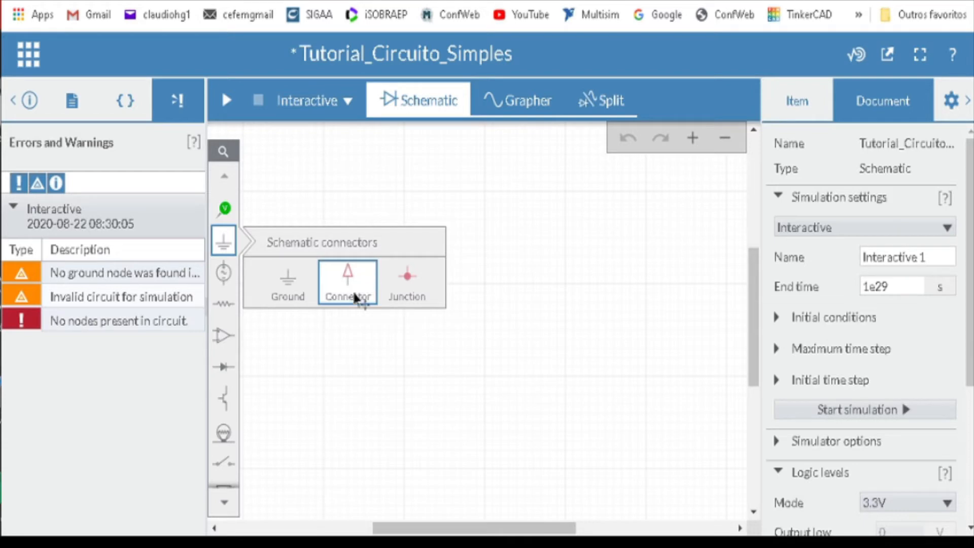
{"action": "left_click", "coordinate": [224, 283]}
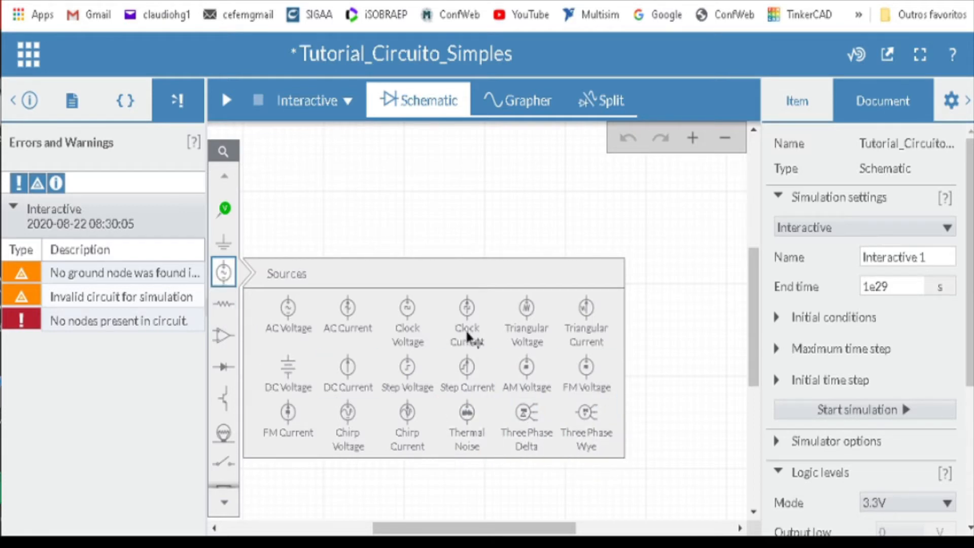
{"action": "left_click", "coordinate": [222, 306]}
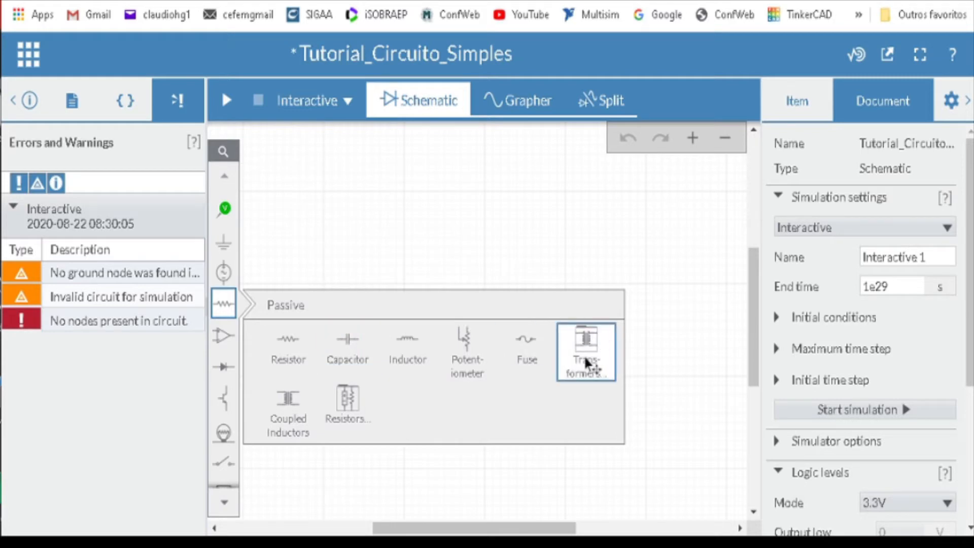
Step: Place a 3 Terminal Opamp in the upper-left area of the schematic
{"action": "left_click", "coordinate": [225, 342]}
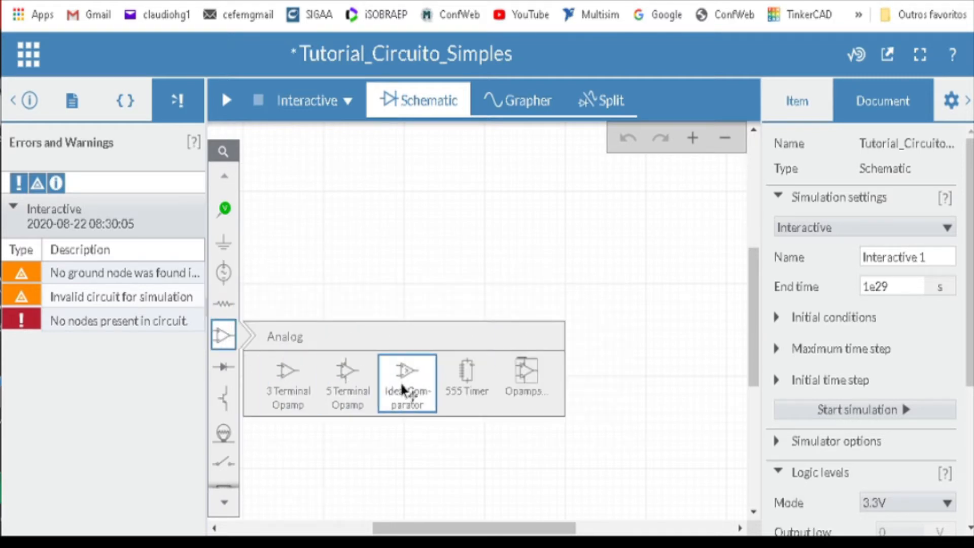
{"action": "left_click", "coordinate": [281, 368]}
{"action": "left_click", "coordinate": [374, 231]}
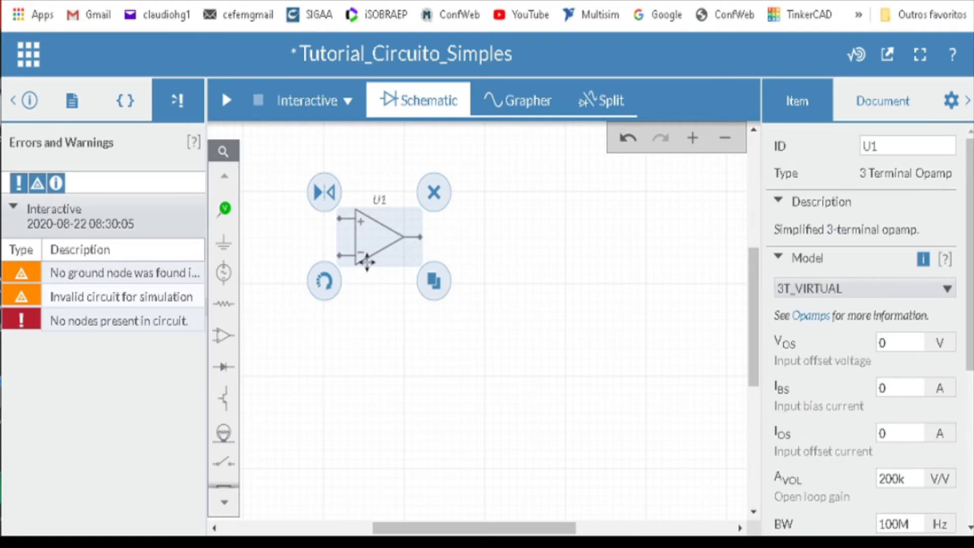
Step: Place a 5 Terminal Opamp on the schematic, below and to the right of the 3 Terminal Opamp
{"action": "left_click", "coordinate": [226, 343]}
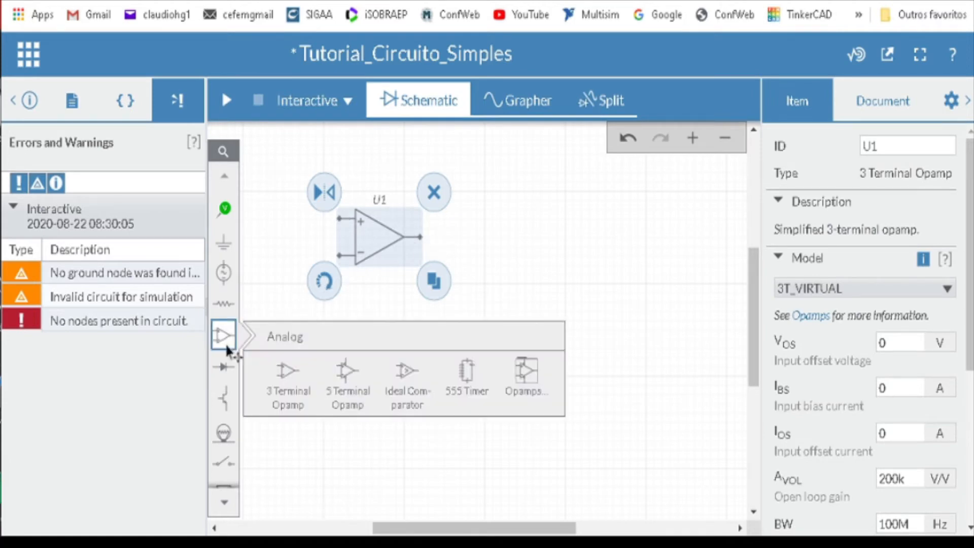
{"action": "left_click", "coordinate": [341, 391]}
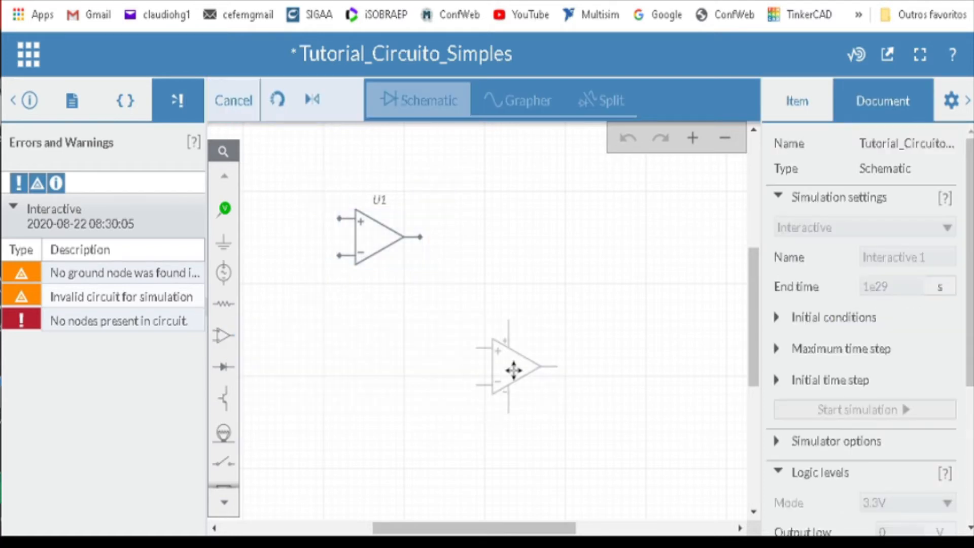
{"action": "left_click", "coordinate": [453, 405]}
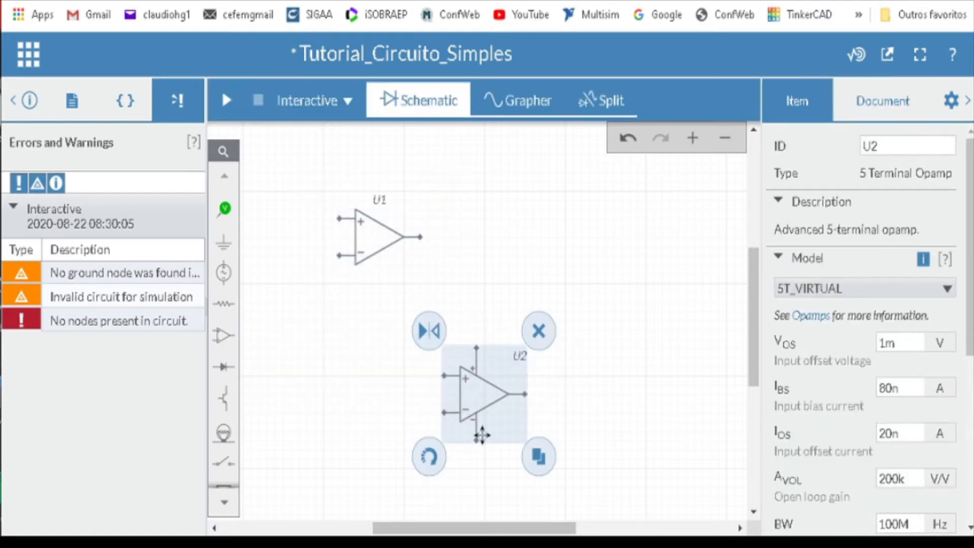
Step: Place a UA741 opamp on the schematic to the right of the 3 Terminal Opamp and deselect it
{"action": "mouse_move", "coordinate": [223, 338]}
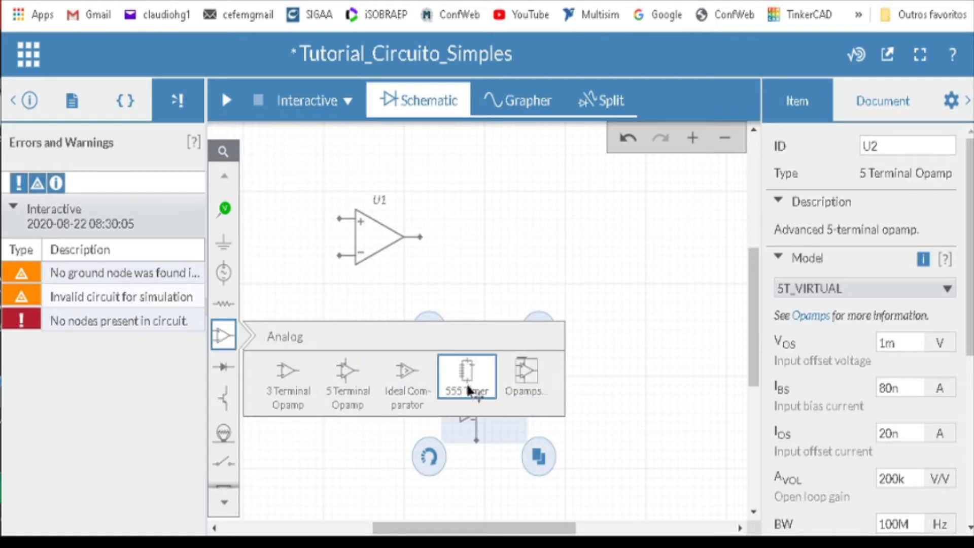
{"action": "left_click", "coordinate": [527, 389]}
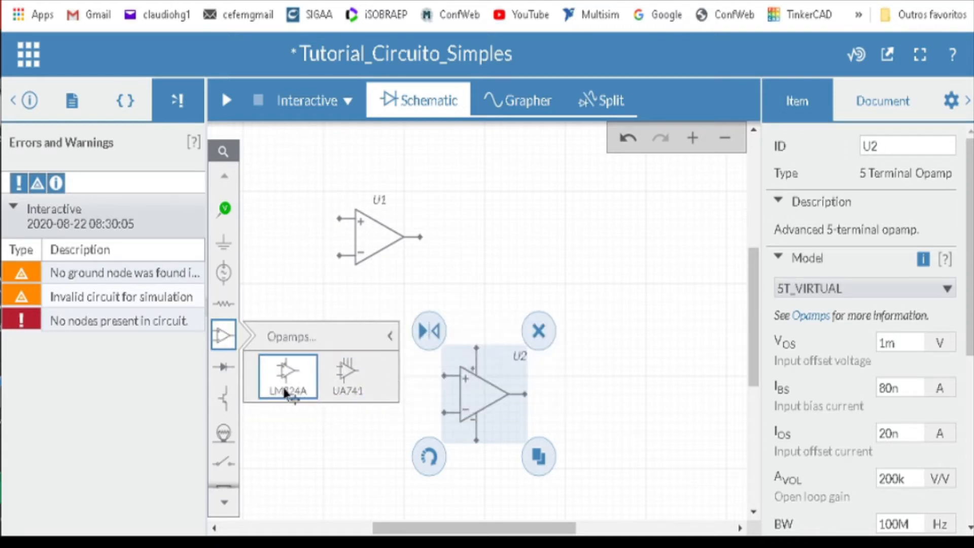
{"action": "left_click", "coordinate": [349, 396]}
{"action": "left_click", "coordinate": [619, 265]}
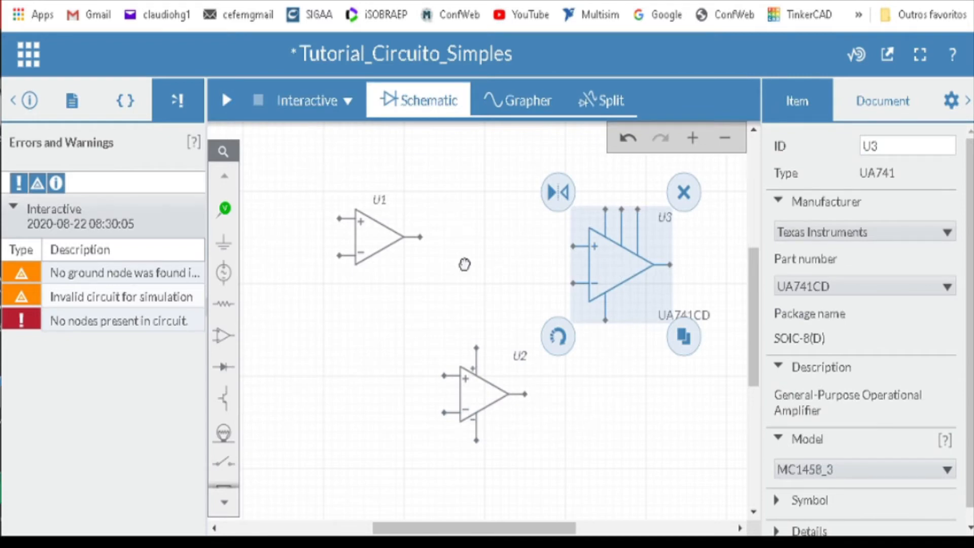
{"action": "left_click", "coordinate": [696, 407]}
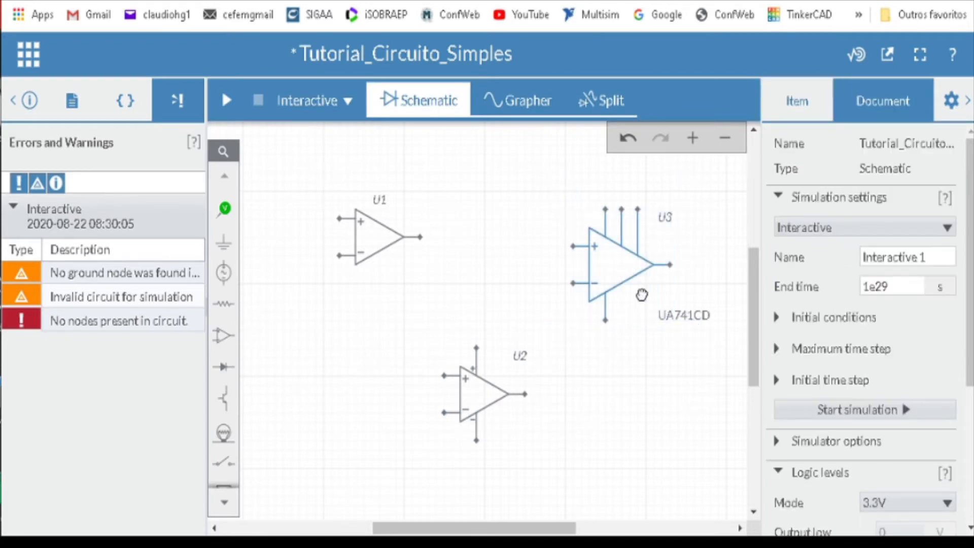
Step: Try the UA741 opamp's triangular and rectangular symbol variants, and delete the opamp from the schematic
{"action": "left_click", "coordinate": [615, 275]}
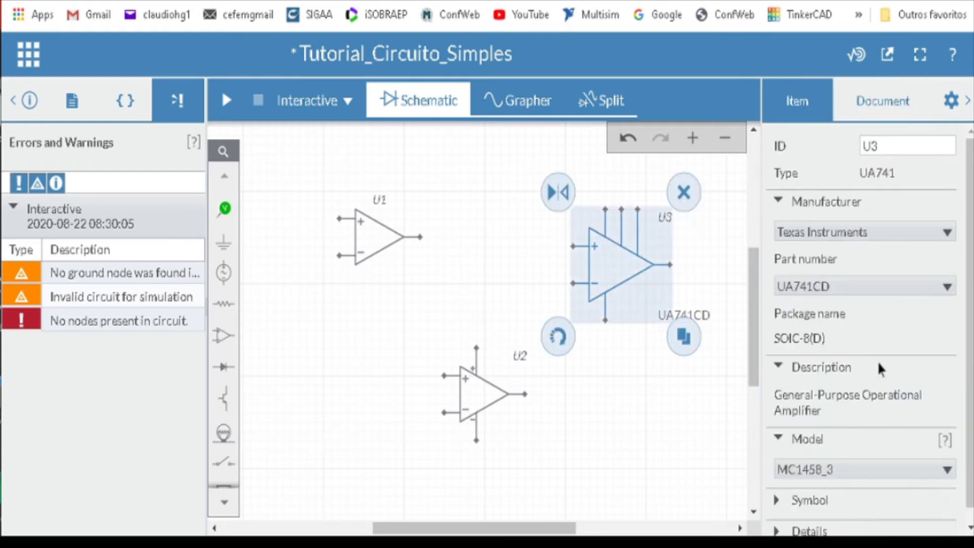
{"action": "scroll", "coordinate": [871, 357], "scroll_direction": "down", "scroll_amount": 1}
{"action": "scroll", "coordinate": [838, 435], "scroll_direction": "up", "scroll_amount": 1}
{"action": "left_click", "coordinate": [777, 500]}
{"action": "scroll", "coordinate": [844, 429], "scroll_direction": "down", "scroll_amount": 3}
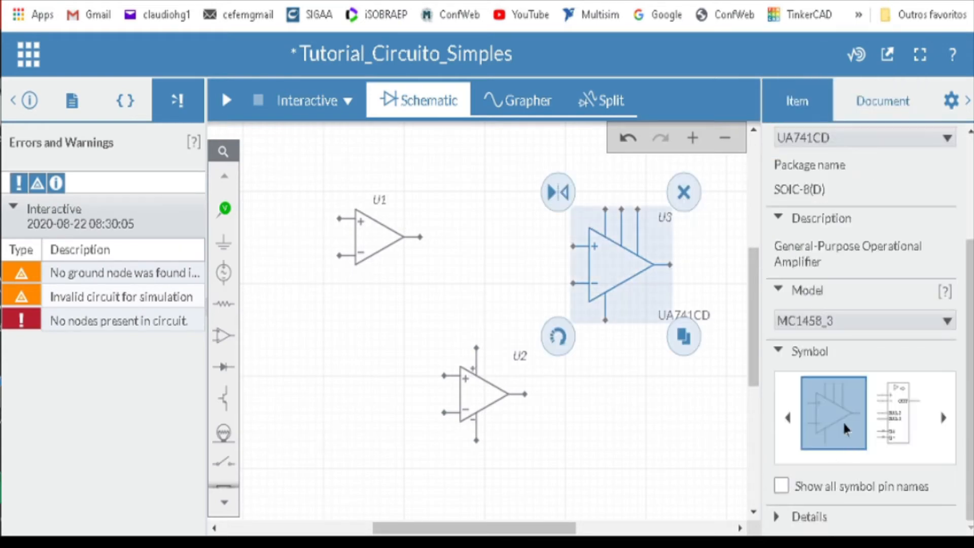
{"action": "left_click", "coordinate": [890, 411]}
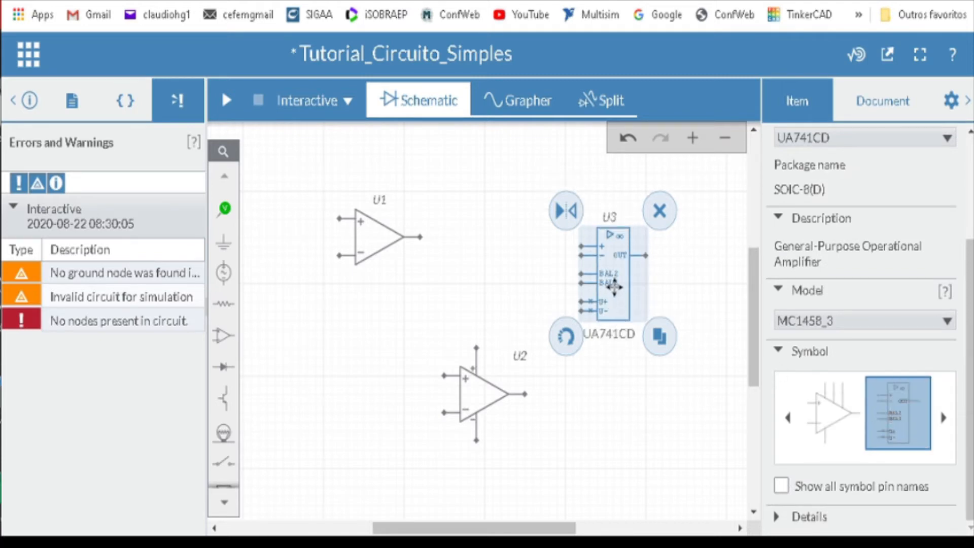
{"action": "left_click", "coordinate": [808, 401]}
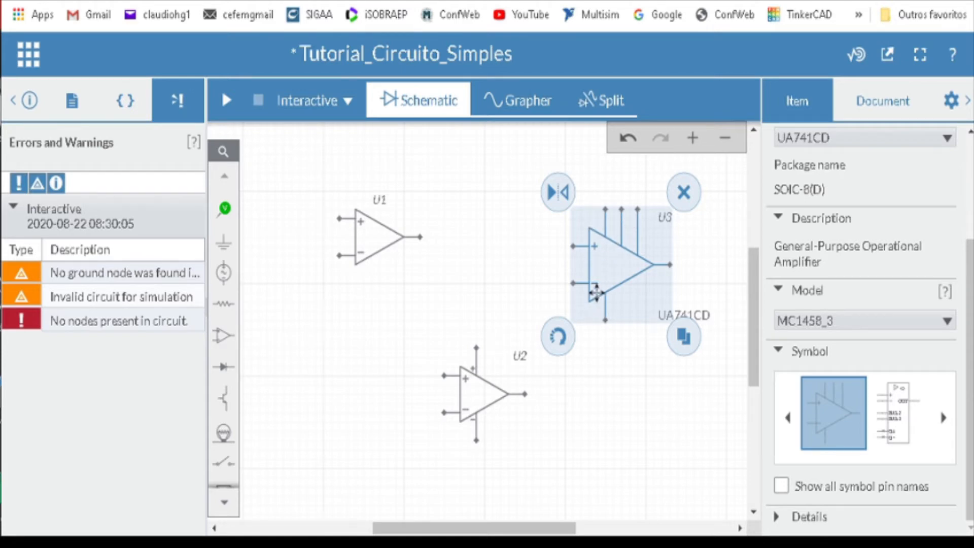
{"action": "left_click", "coordinate": [890, 422]}
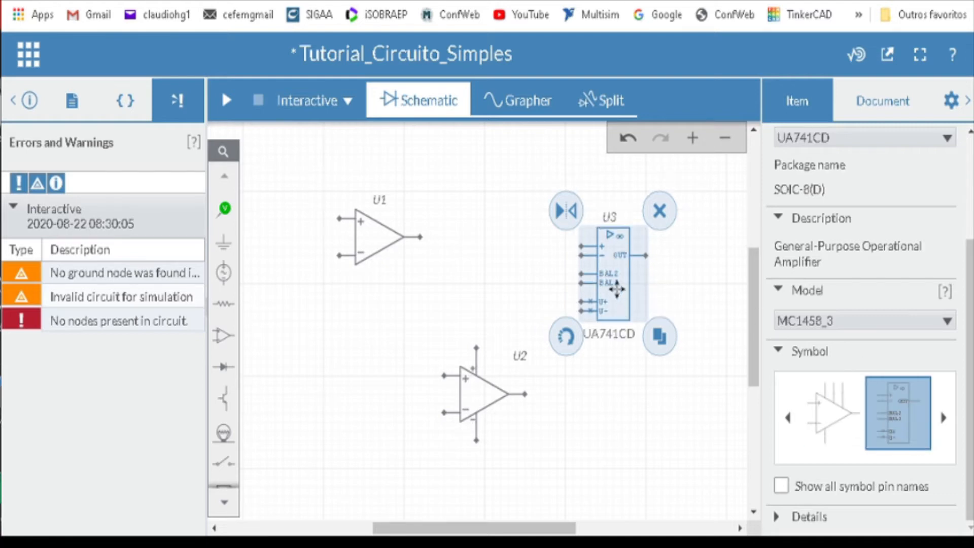
{"action": "key", "text": "Delete"}
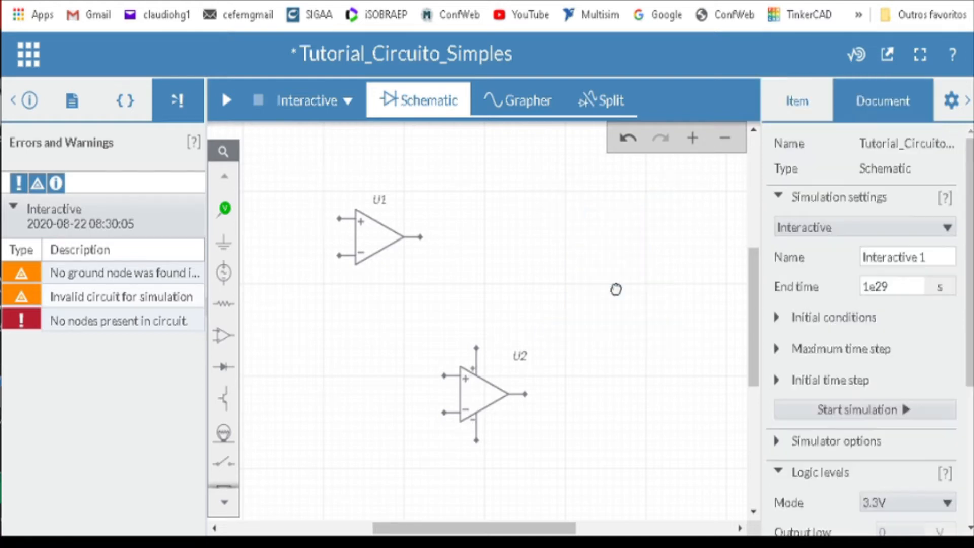
Step: Delete the 5 Terminal Opamp from the schematic
{"action": "left_click", "coordinate": [470, 384]}
{"action": "key", "text": "Delete"}
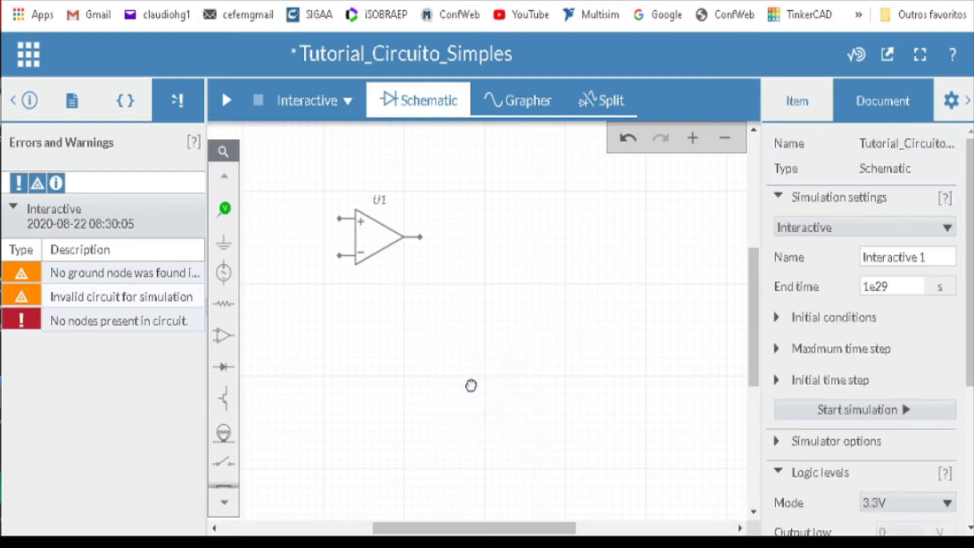
Step: Mirror the 3 Terminal Opamp twice and rotate it in 90° increments through one full turn
{"action": "left_click", "coordinate": [378, 225]}
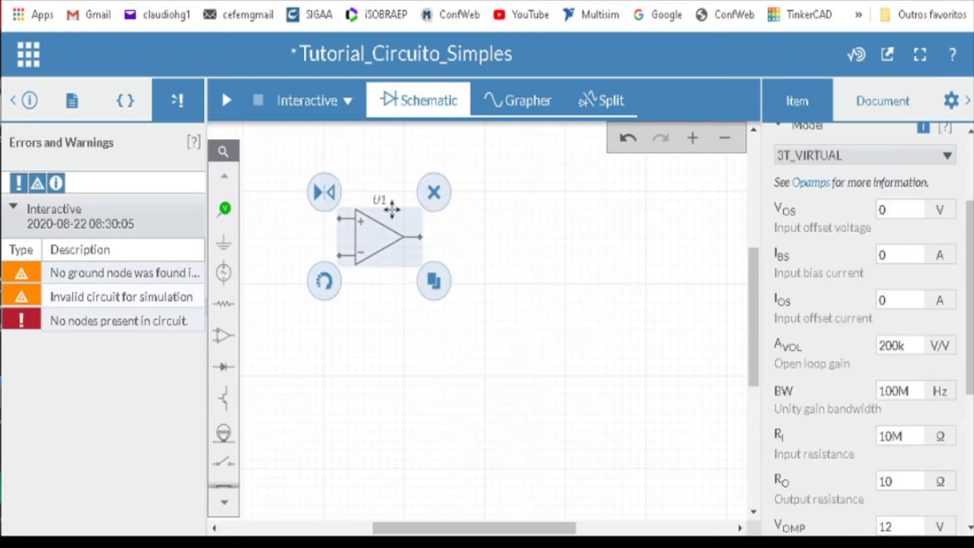
{"action": "left_click", "coordinate": [326, 194]}
{"action": "left_click", "coordinate": [326, 194]}
{"action": "left_click", "coordinate": [323, 281]}
{"action": "left_click", "coordinate": [323, 283]}
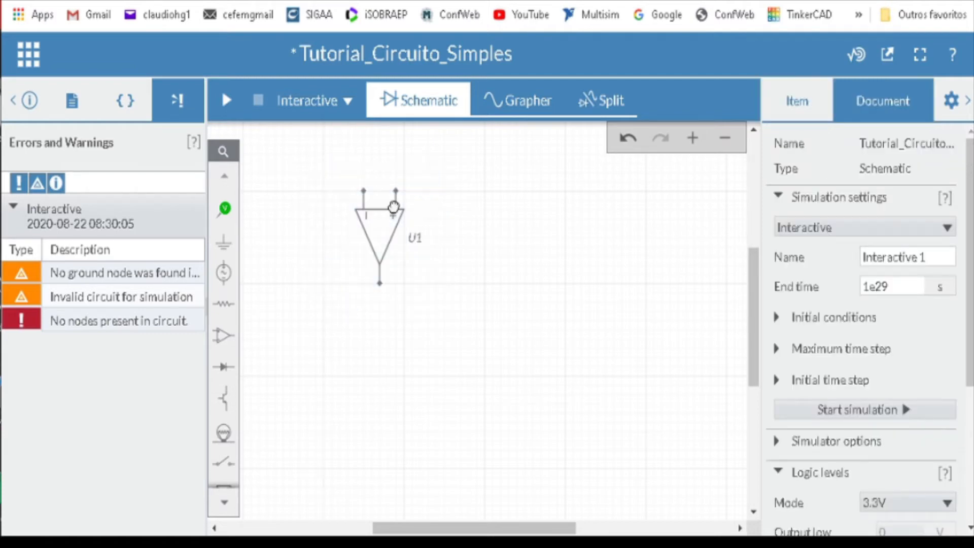
{"action": "left_click", "coordinate": [375, 274]}
{"action": "left_click", "coordinate": [334, 307]}
{"action": "left_click", "coordinate": [333, 307]}
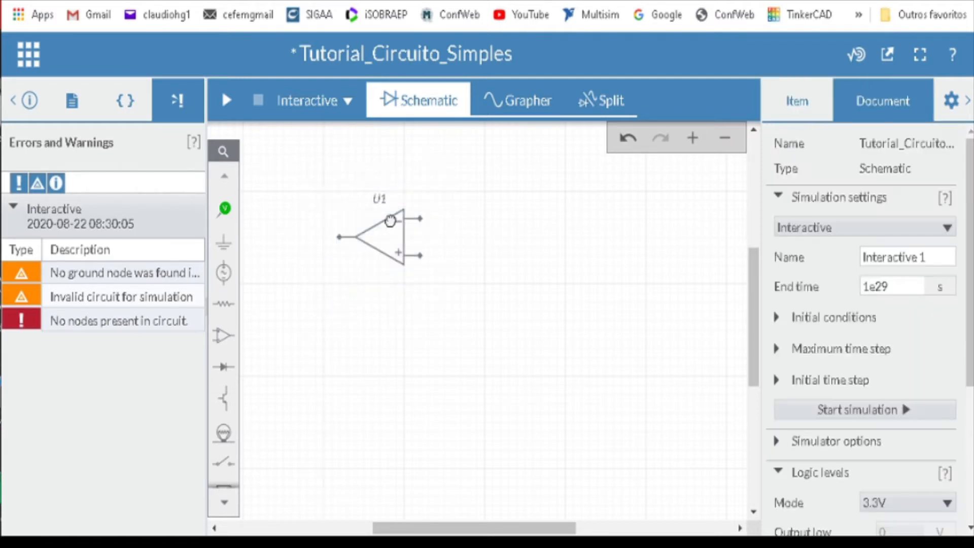
{"action": "left_click", "coordinate": [370, 269]}
{"action": "left_click", "coordinate": [325, 281]}
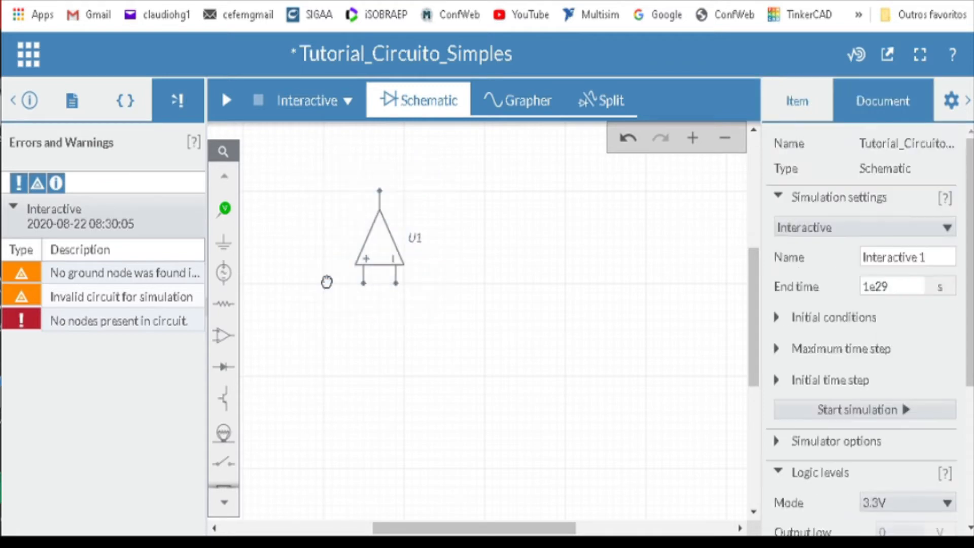
{"action": "left_click", "coordinate": [395, 221]}
{"action": "left_click", "coordinate": [340, 306]}
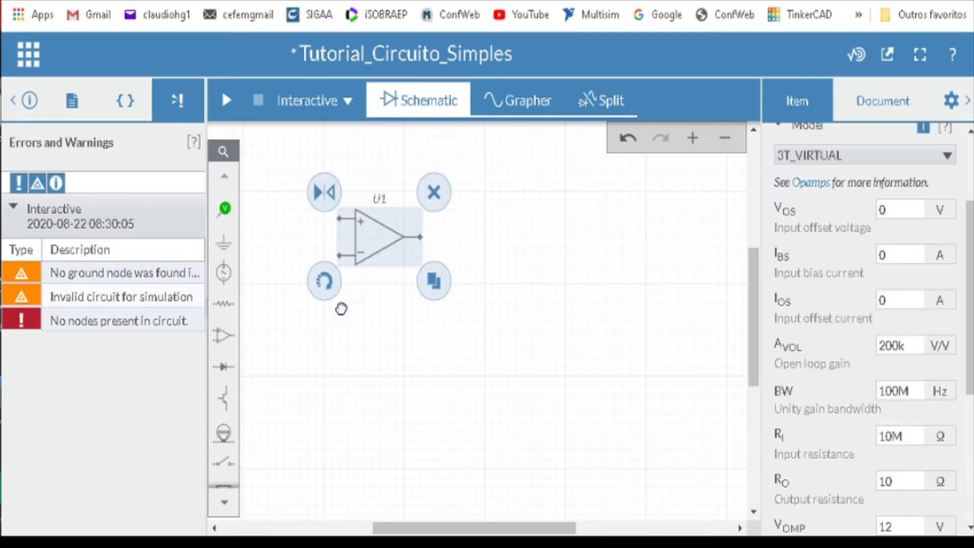
Step: Duplicate the 3 Terminal Opamp to its right, and delete both the copy and the original from the schematic
{"action": "left_click", "coordinate": [430, 284]}
{"action": "left_click", "coordinate": [583, 272]}
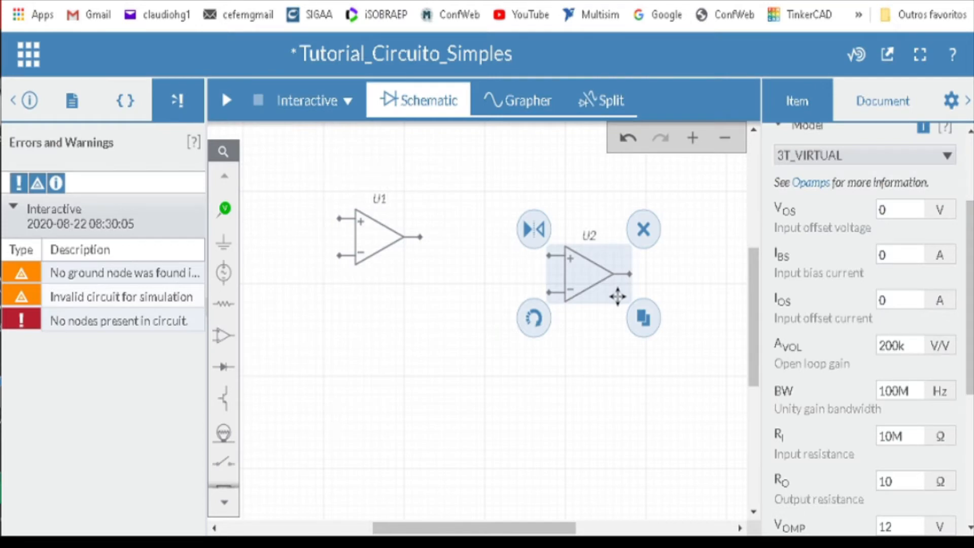
{"action": "key", "text": "Delete"}
{"action": "left_click", "coordinate": [380, 253]}
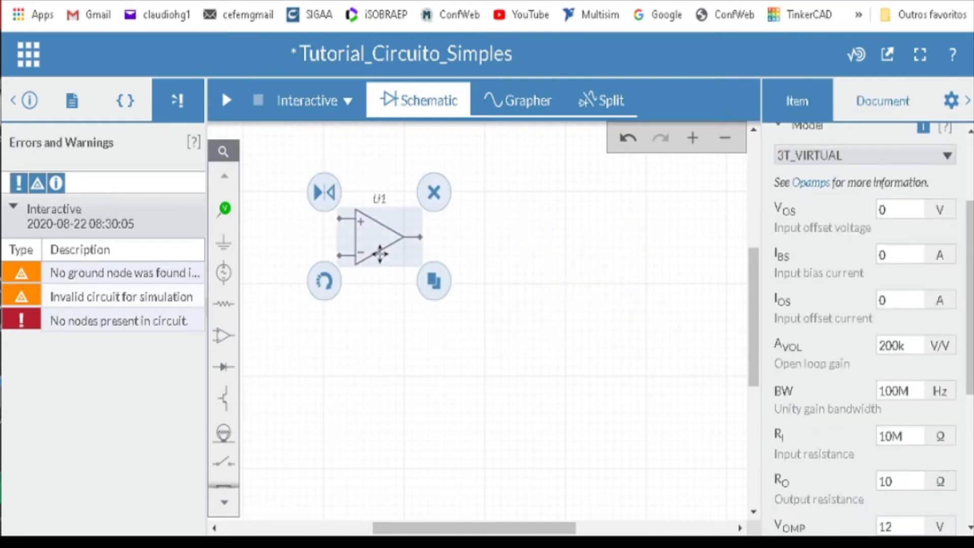
{"action": "key", "text": "Delete"}
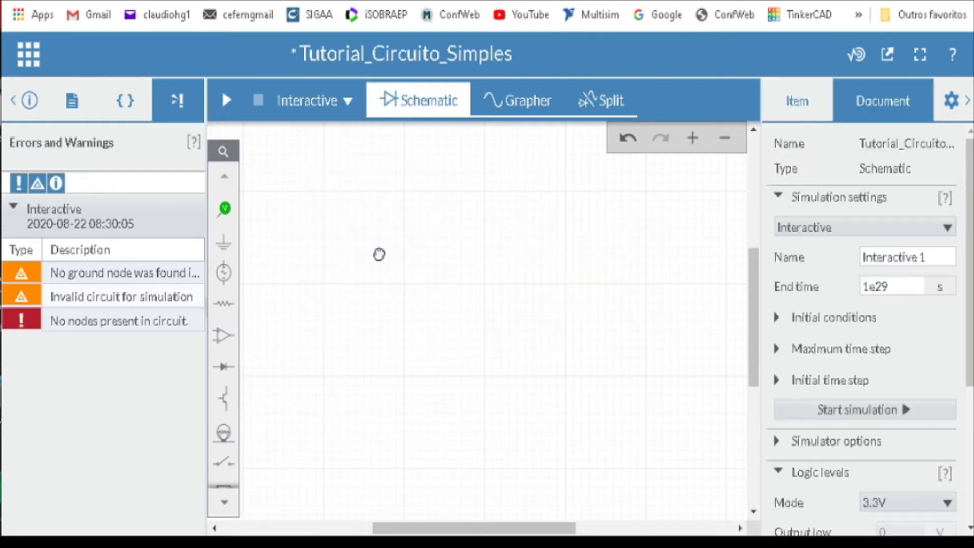
Step: Place a 1N4148 general purpose diode near the middle of the schematic
{"action": "left_click", "coordinate": [224, 305]}
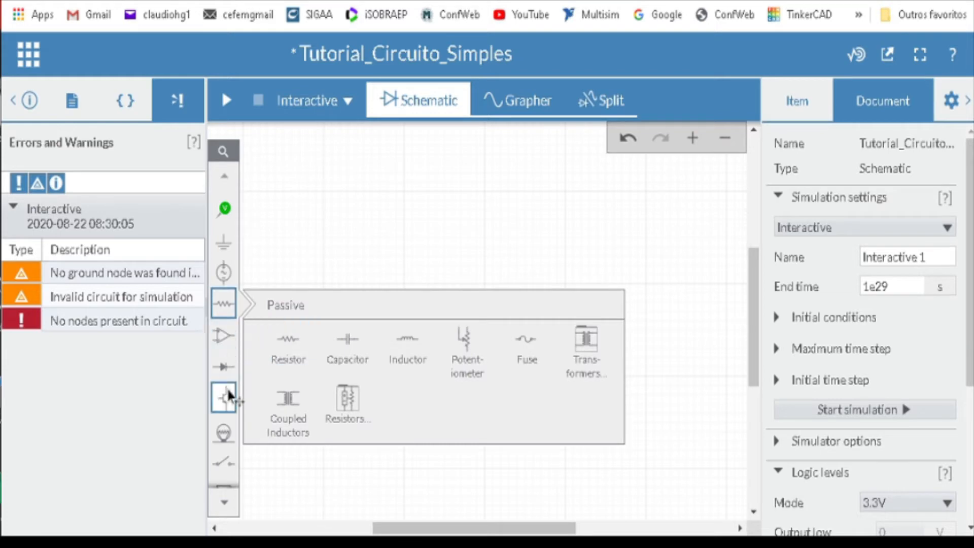
{"action": "left_click", "coordinate": [225, 374]}
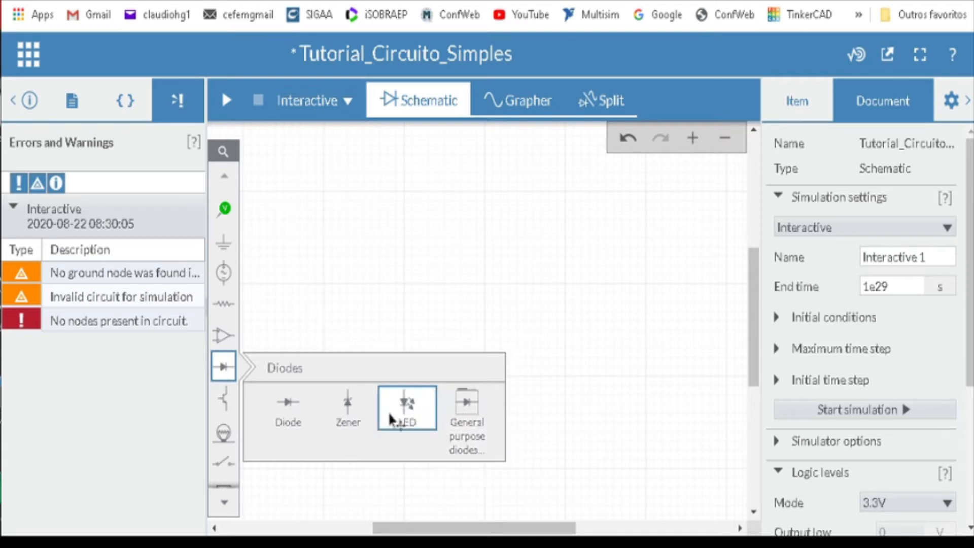
{"action": "left_click", "coordinate": [466, 406]}
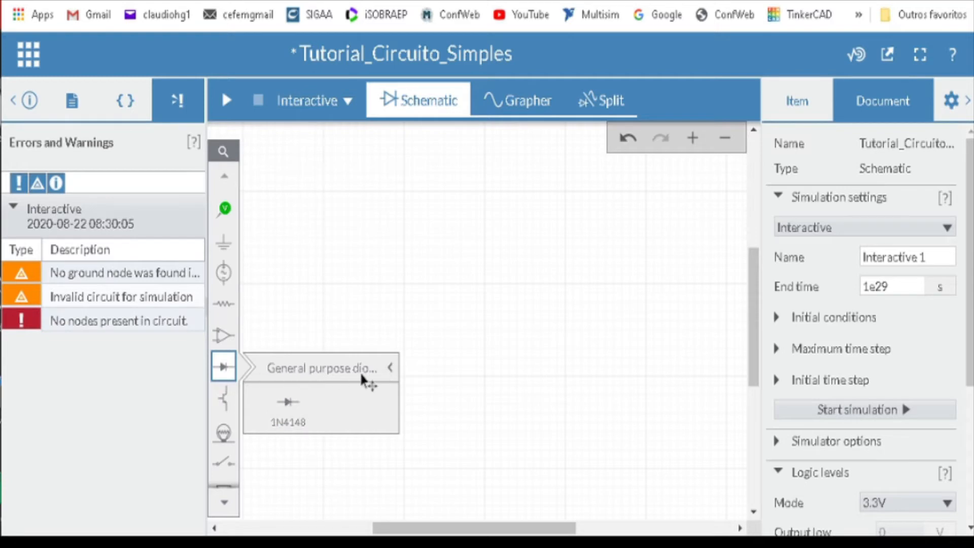
{"action": "left_click", "coordinate": [392, 368]}
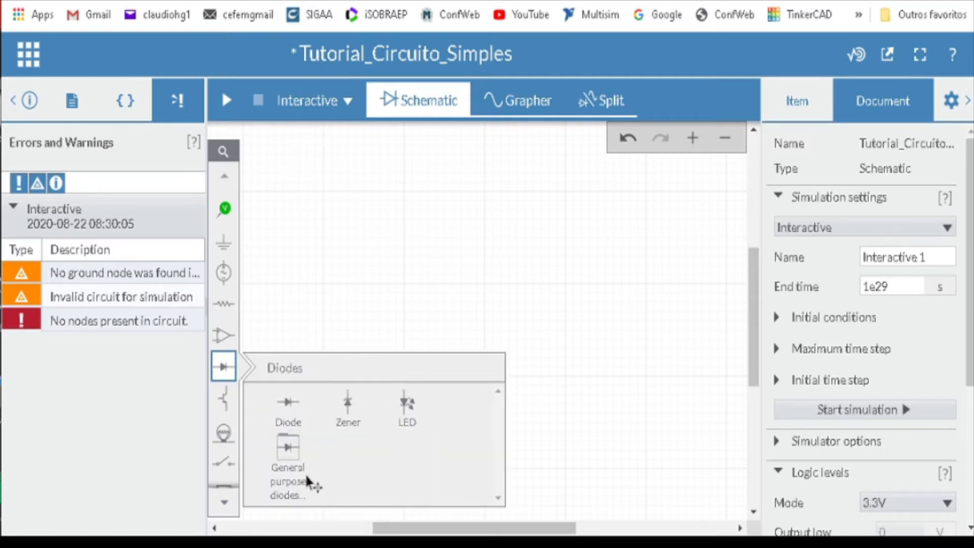
{"action": "left_click", "coordinate": [293, 452]}
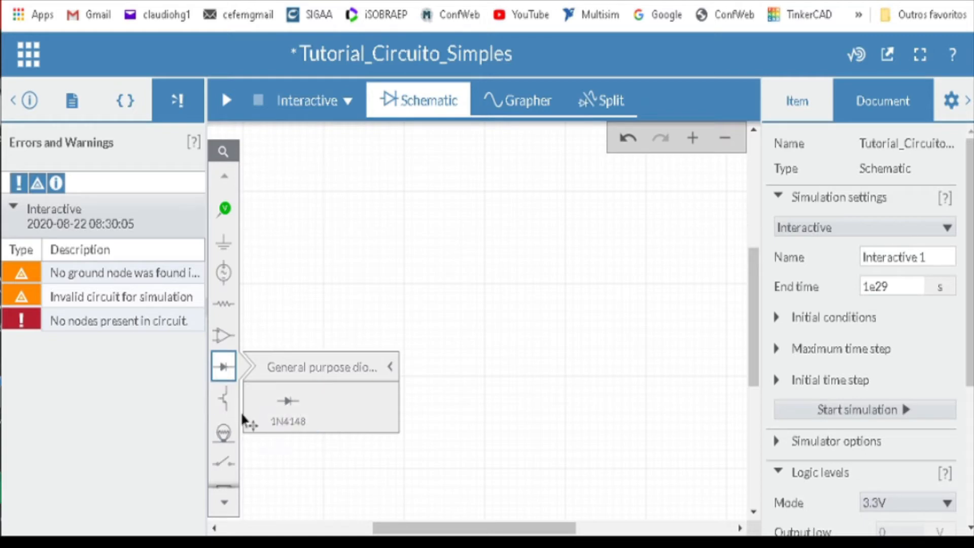
{"action": "left_click", "coordinate": [308, 409]}
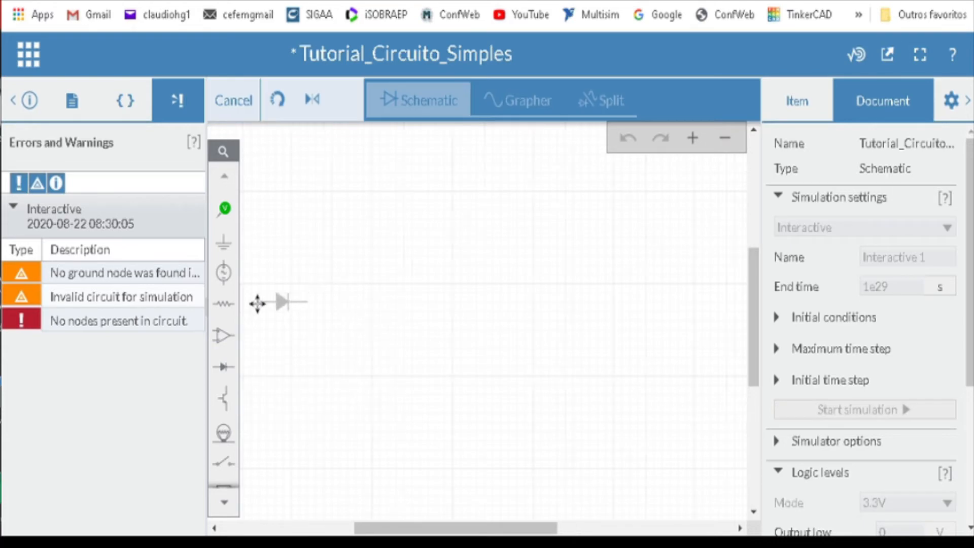
{"action": "left_click", "coordinate": [490, 281]}
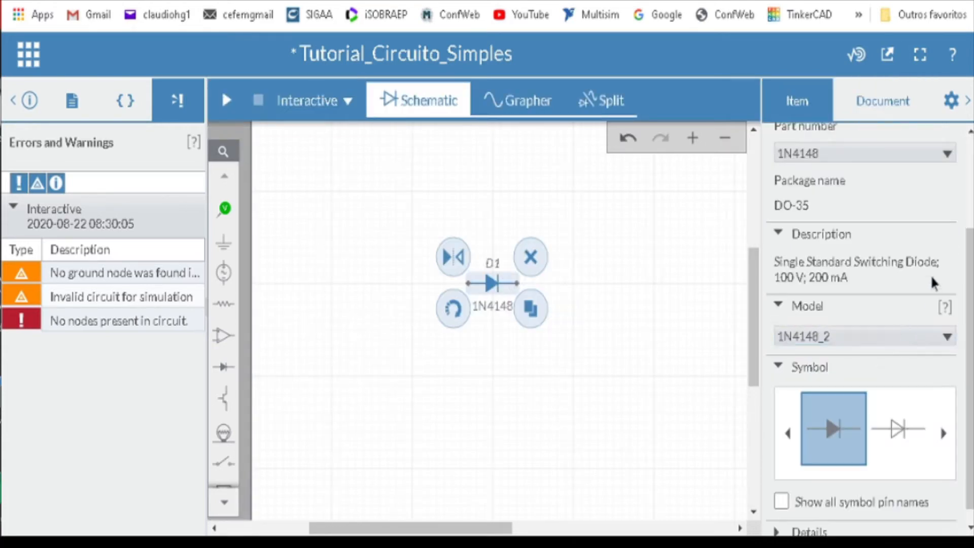
Step: Review the 1N4148 diode's properties, collapse its Model section, and delete the diode from the schematic
{"action": "scroll", "coordinate": [930, 275], "scroll_direction": "down", "scroll_amount": 1}
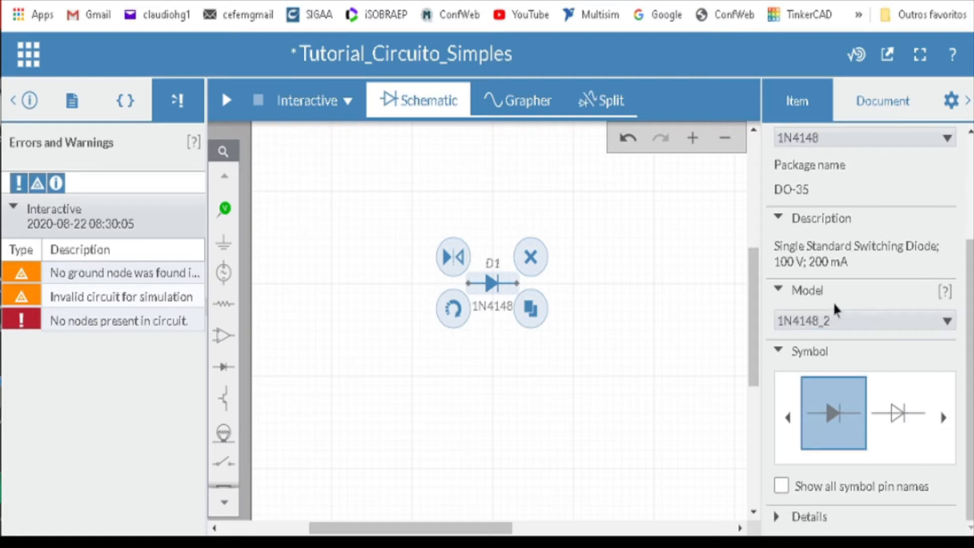
{"action": "left_click", "coordinate": [782, 291]}
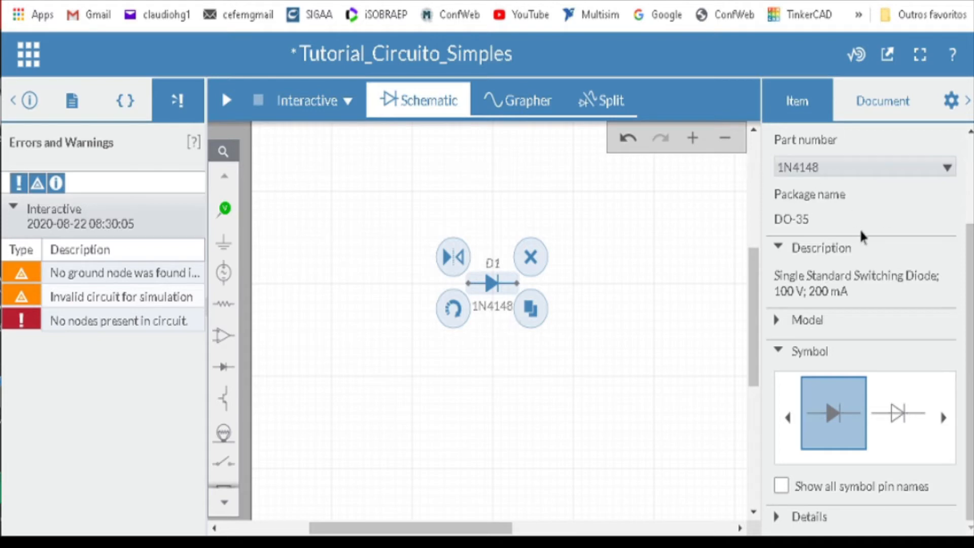
{"action": "key", "text": "Delete"}
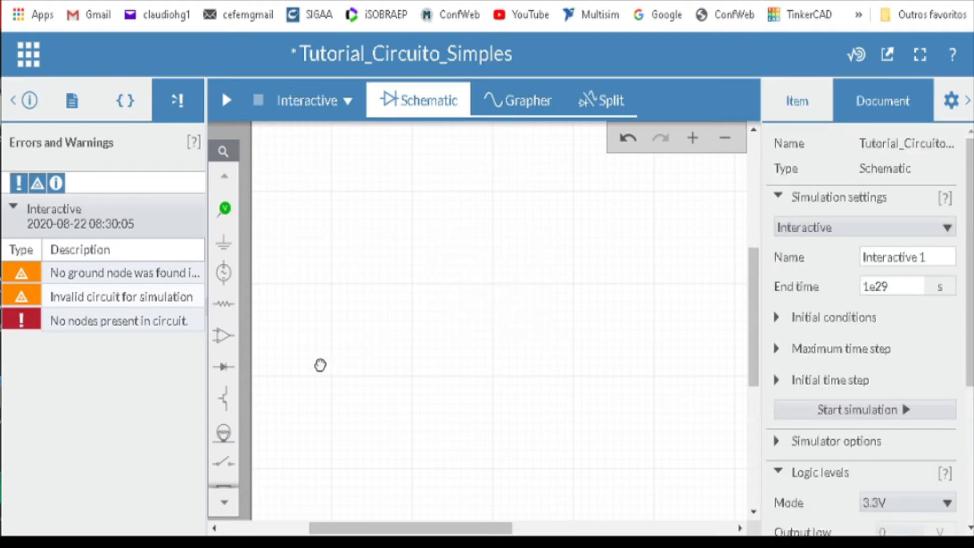
Step: Place a generic configurable Diode in the upper-left part of the schematic
{"action": "left_click", "coordinate": [221, 368]}
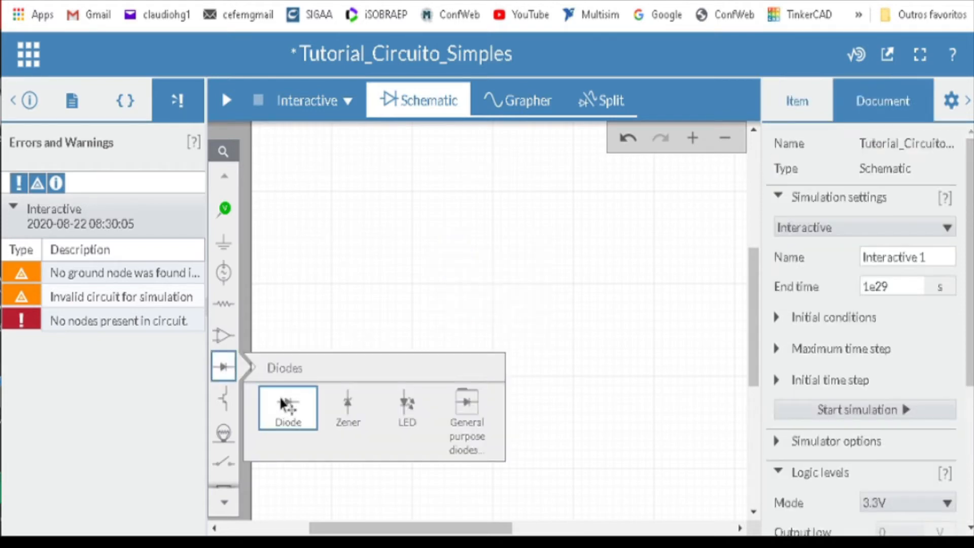
{"action": "left_click", "coordinate": [412, 293]}
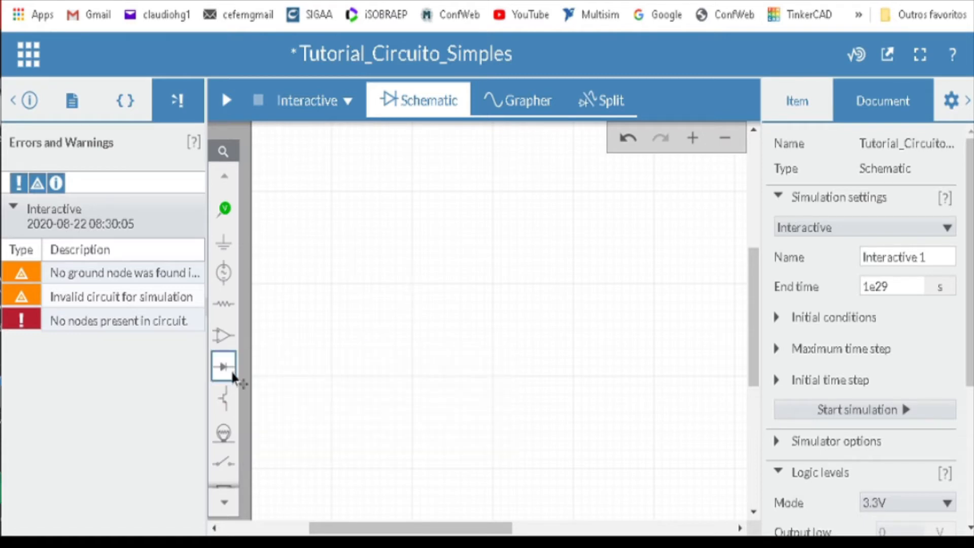
{"action": "left_click", "coordinate": [231, 373]}
{"action": "left_click", "coordinate": [292, 405]}
{"action": "left_click", "coordinate": [404, 274]}
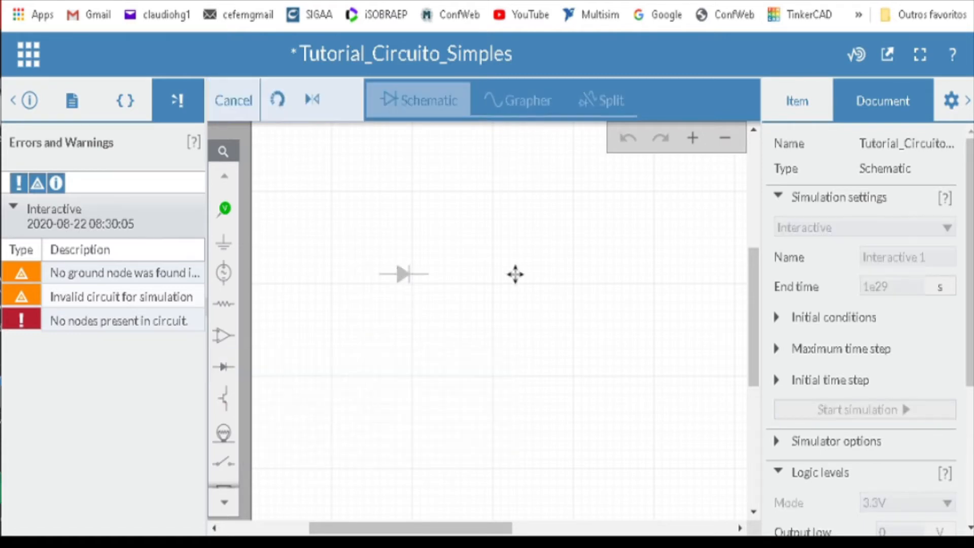
{"action": "left_click", "coordinate": [812, 273]}
Step: Examine the generic diode's model parameters: saturation current, ohmic resistance, emission coefficient and breakdown voltage
{"action": "scroll", "coordinate": [836, 340], "scroll_direction": "down", "scroll_amount": 4}
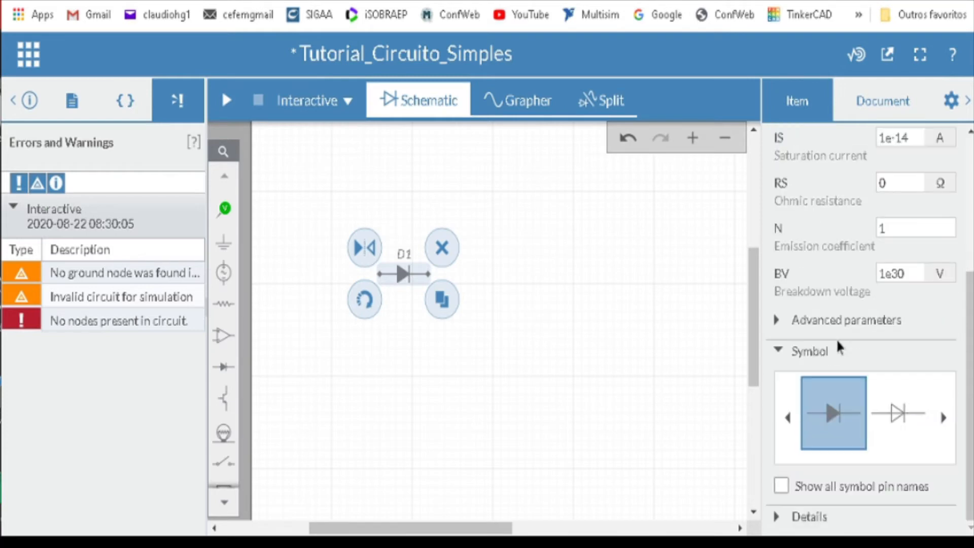
{"action": "scroll", "coordinate": [857, 279], "scroll_direction": "up", "scroll_amount": 3}
{"action": "left_click", "coordinate": [906, 261]}
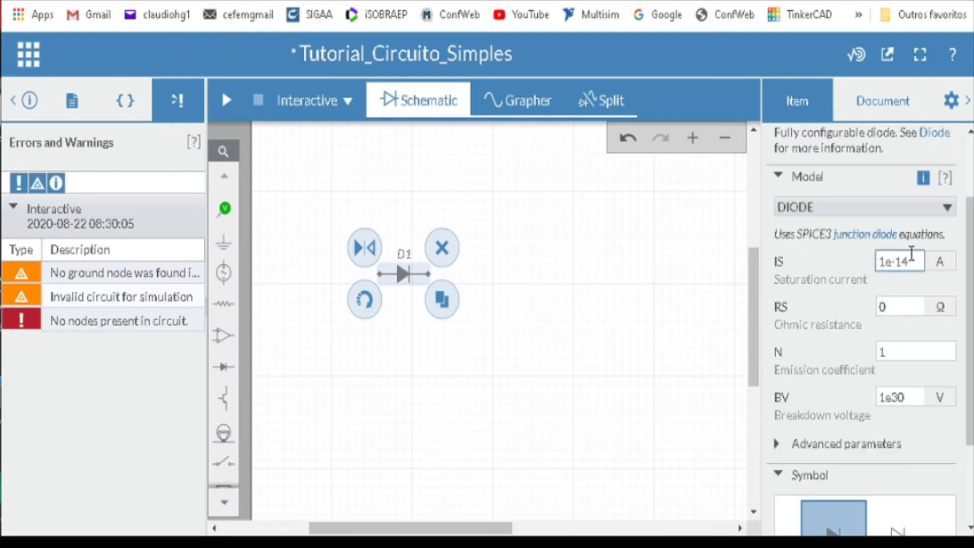
{"action": "double_click", "coordinate": [911, 261]}
{"action": "double_click", "coordinate": [918, 303]}
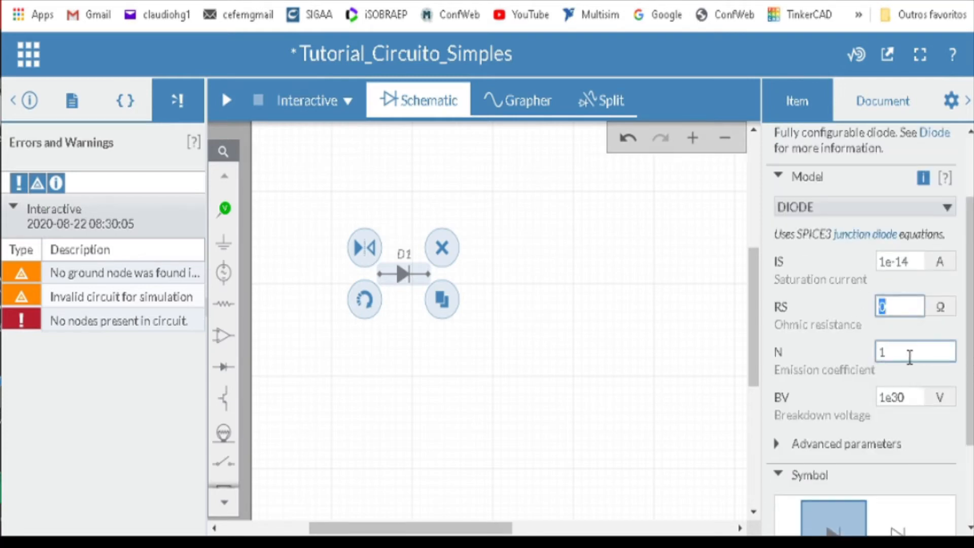
{"action": "double_click", "coordinate": [909, 358]}
{"action": "key", "text": "Tab"}
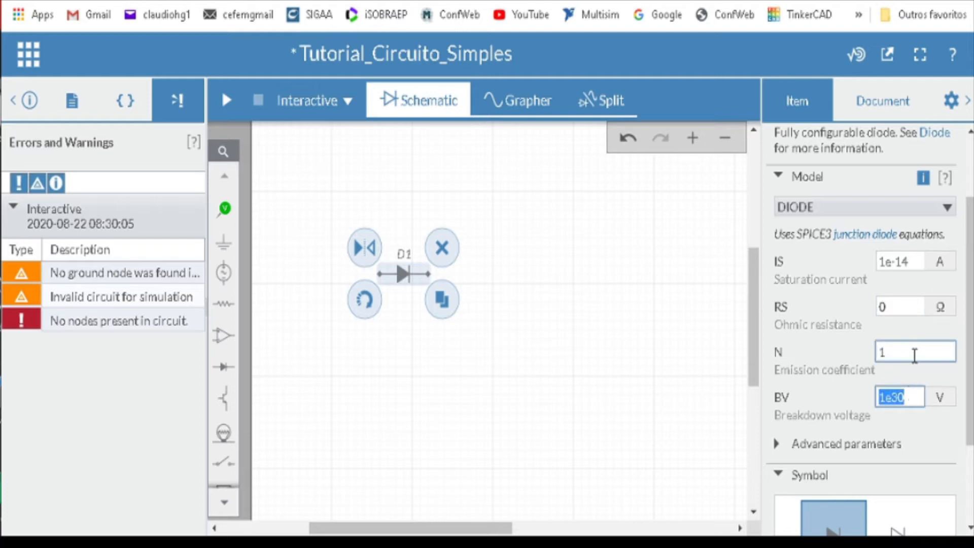
Step: Inspect the diode's IS and RS parameter fields and its available model types, keeping the DIODE model
{"action": "double_click", "coordinate": [911, 306]}
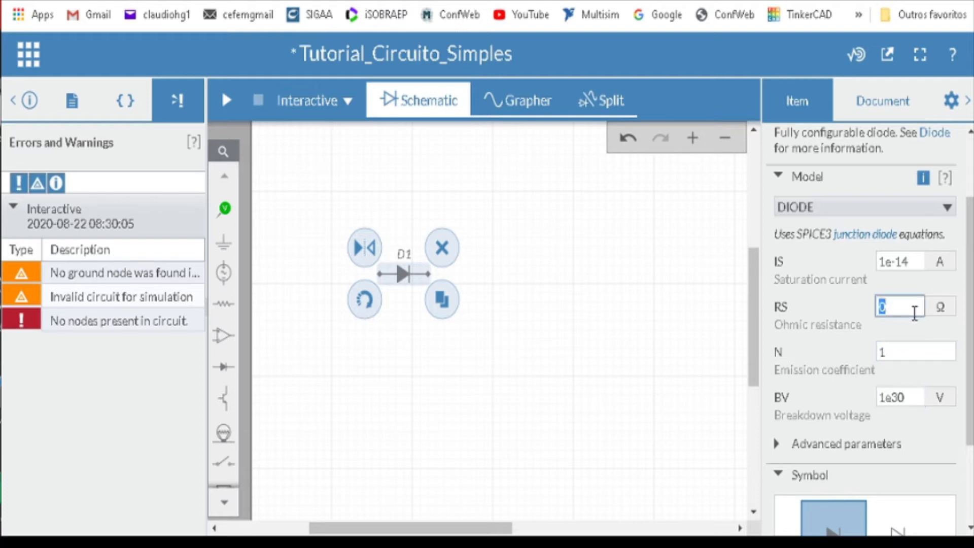
{"action": "double_click", "coordinate": [917, 262]}
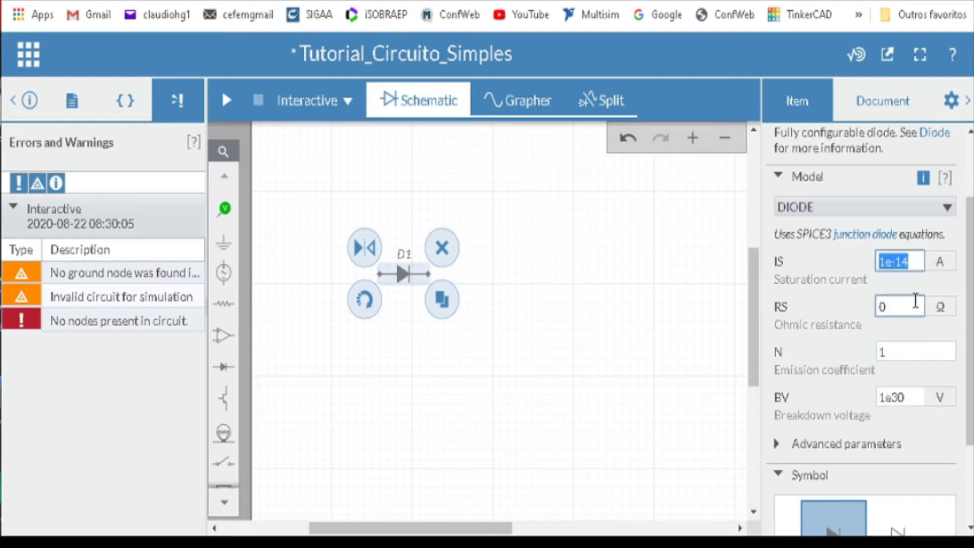
{"action": "double_click", "coordinate": [916, 302]}
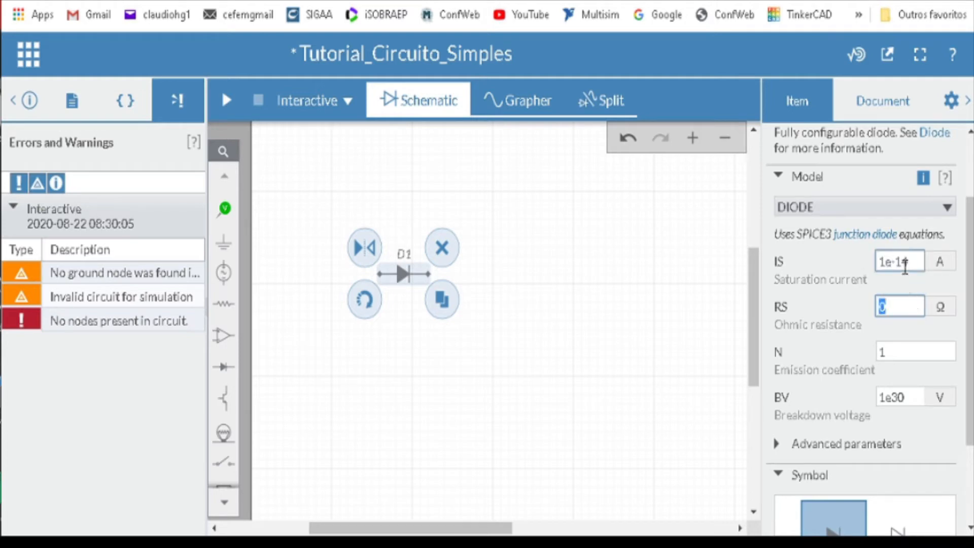
{"action": "double_click", "coordinate": [919, 263]}
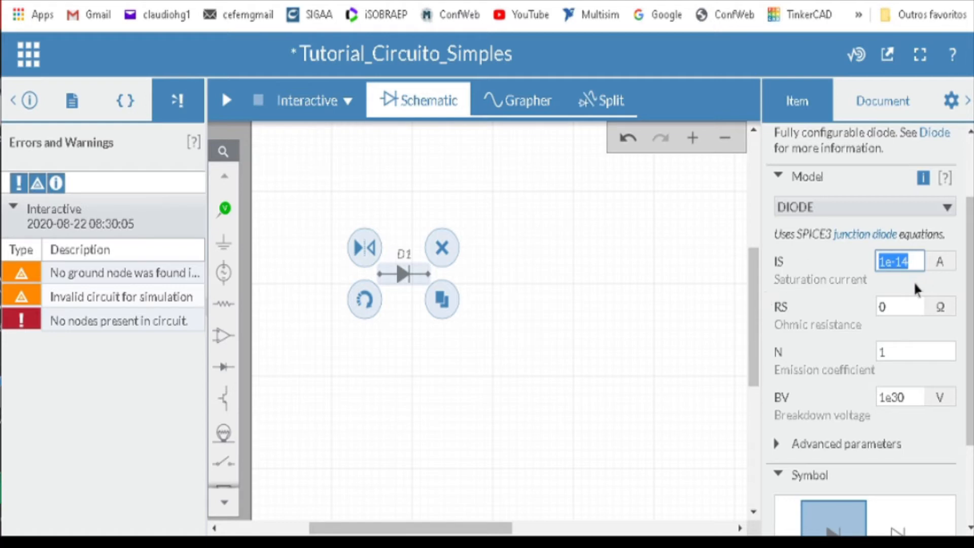
{"action": "left_click", "coordinate": [896, 306]}
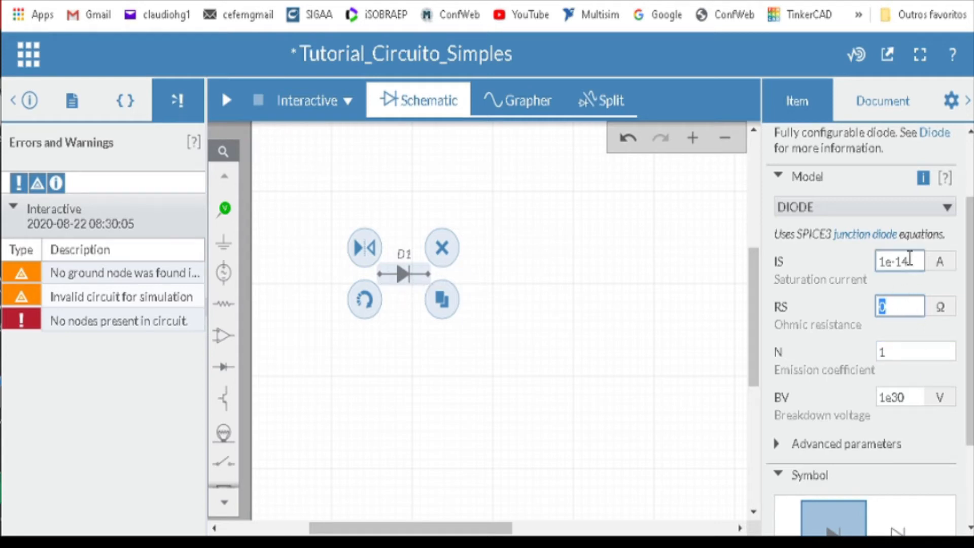
{"action": "left_click", "coordinate": [920, 263]}
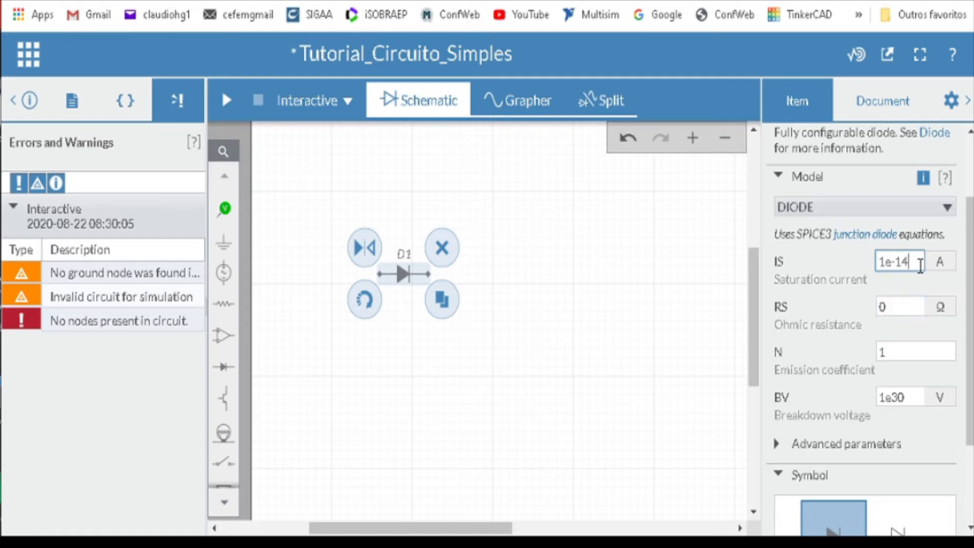
{"action": "left_click", "coordinate": [915, 307]}
{"action": "left_click", "coordinate": [914, 261]}
{"action": "left_click", "coordinate": [913, 307]}
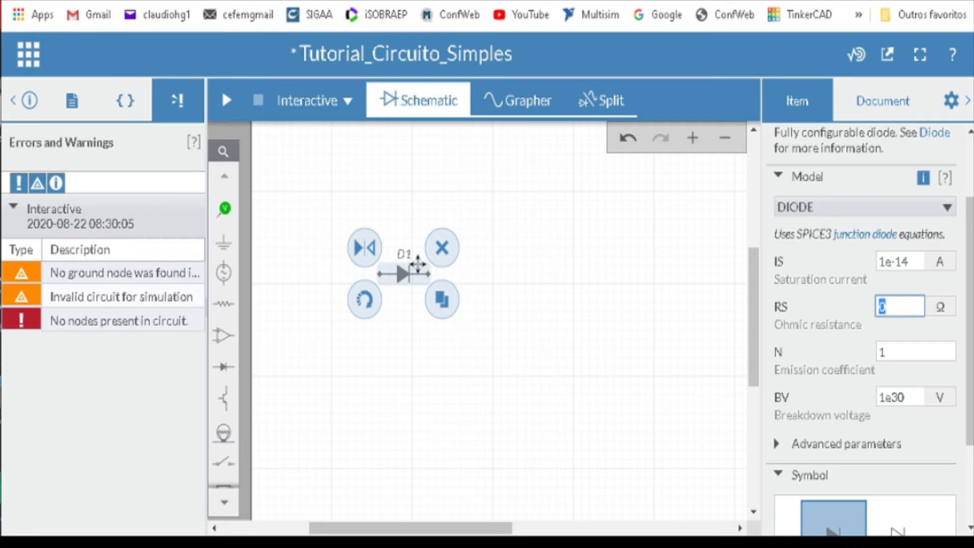
{"action": "left_click", "coordinate": [842, 215]}
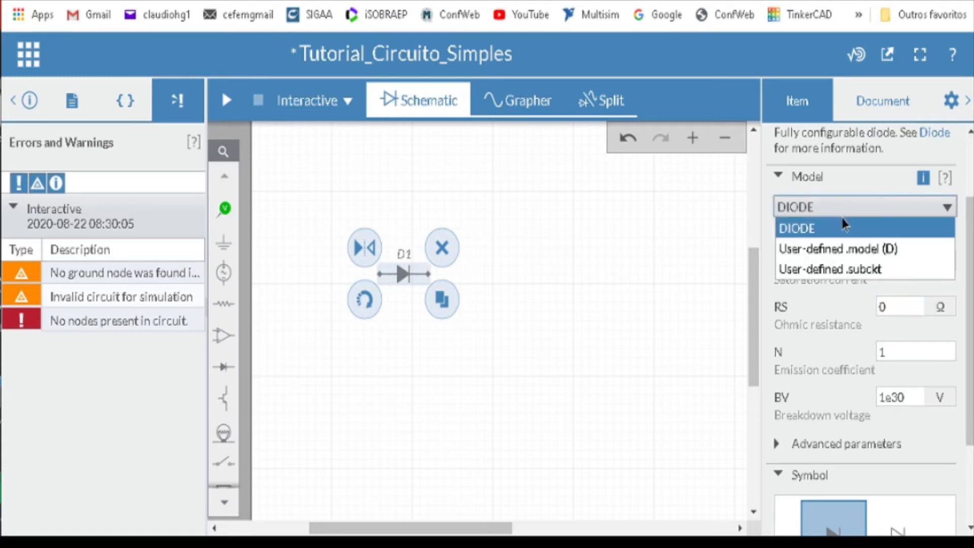
{"action": "left_click", "coordinate": [843, 219]}
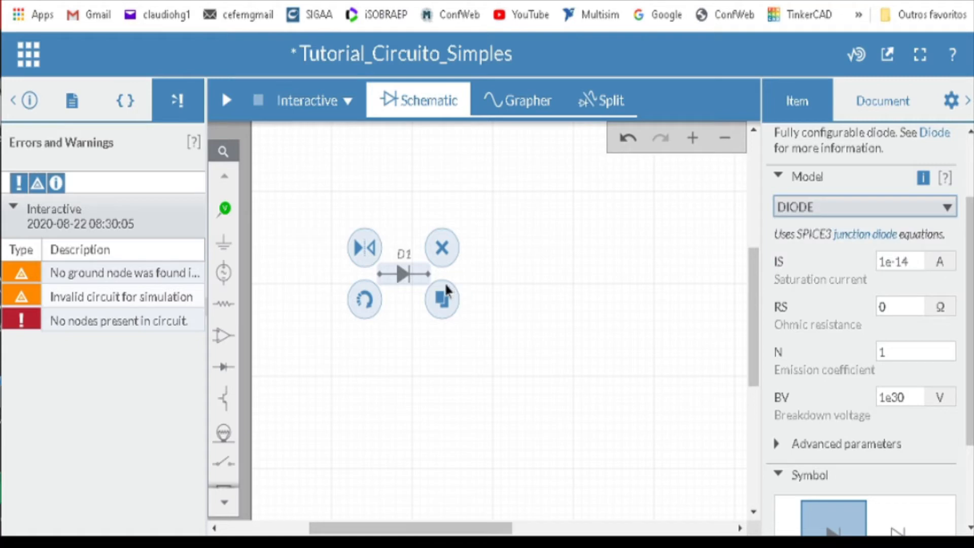
Step: Delete the generic diode and place a 2N7000 NMOS transistor from the transistor library near the middle of the schematic
{"action": "key", "text": "Delete"}
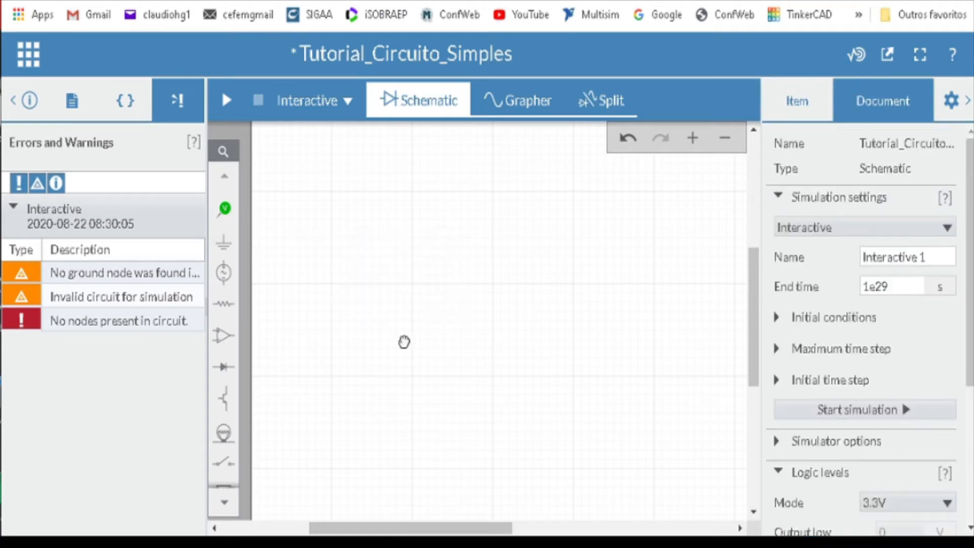
{"action": "left_click", "coordinate": [224, 397]}
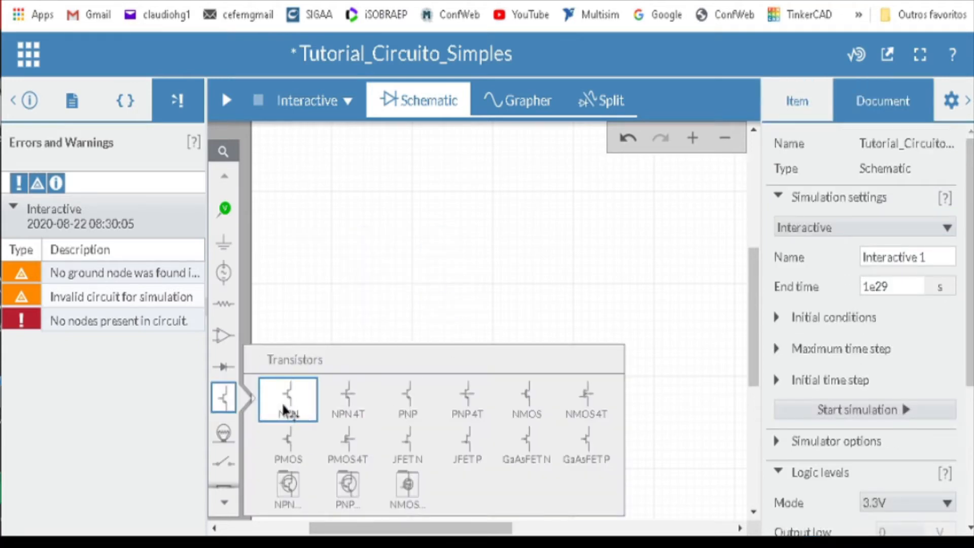
{"action": "left_click", "coordinate": [405, 483]}
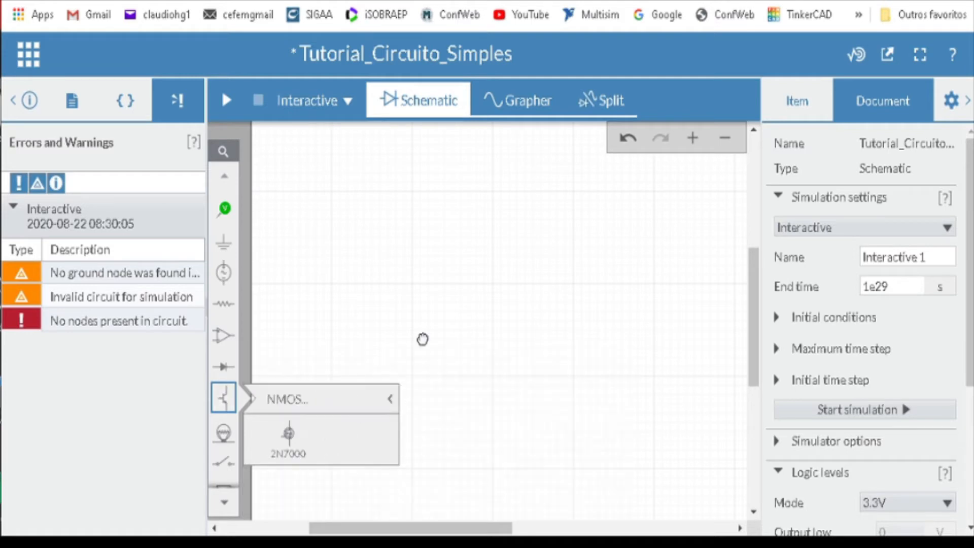
{"action": "left_click", "coordinate": [445, 265]}
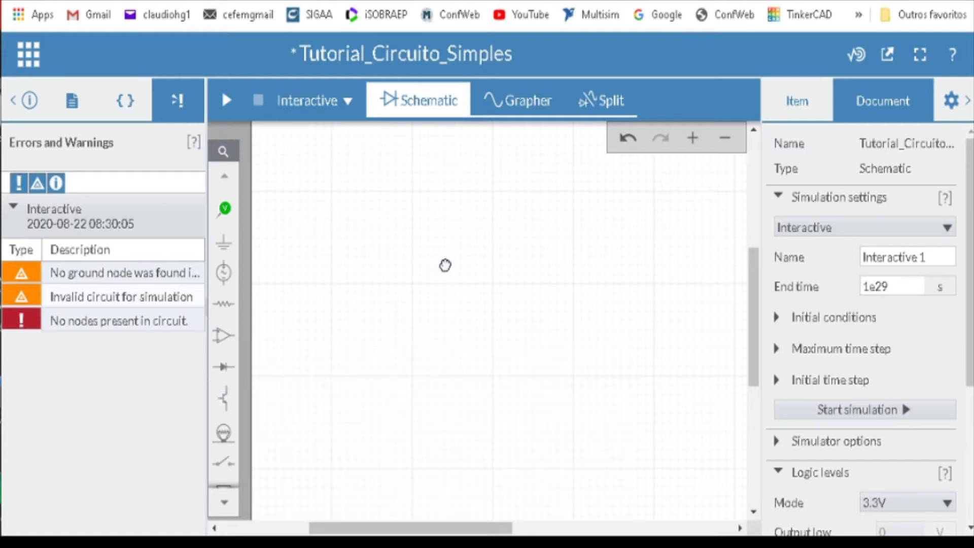
{"action": "left_click", "coordinate": [223, 400]}
{"action": "left_click", "coordinate": [394, 488]}
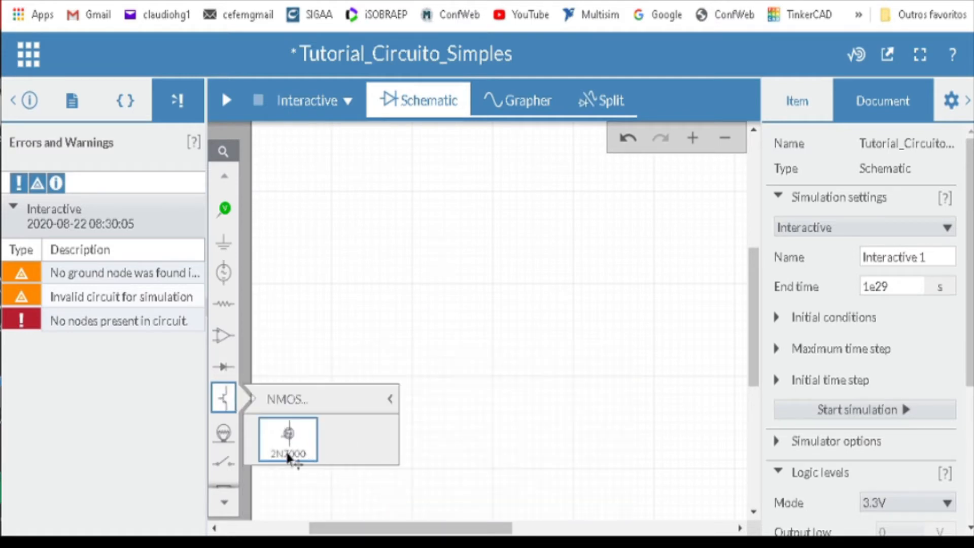
{"action": "left_click", "coordinate": [288, 457]}
{"action": "left_click", "coordinate": [496, 291]}
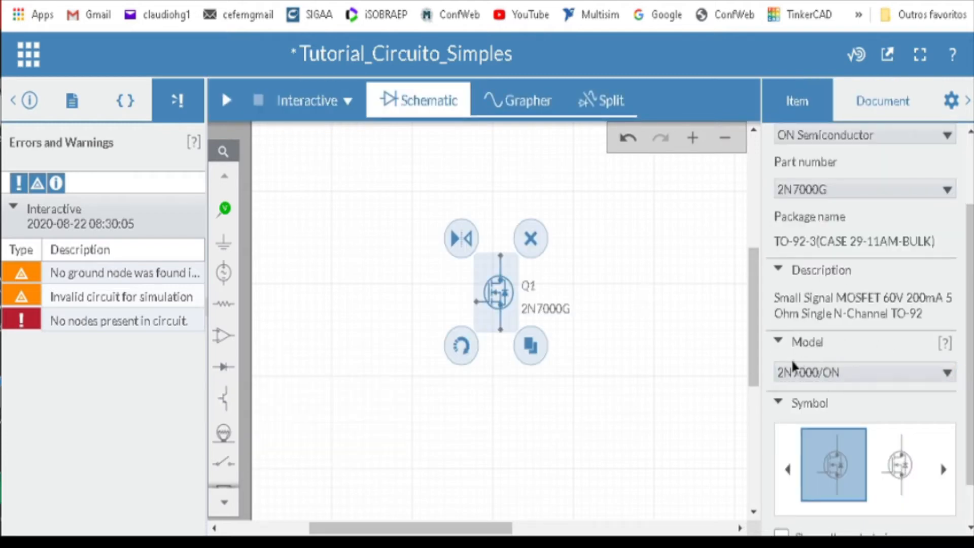
Step: Inspect the 2N7000 transistor's Model section and its list of available models
{"action": "left_click", "coordinate": [777, 344]}
{"action": "left_click", "coordinate": [776, 343]}
{"action": "left_click", "coordinate": [812, 372]}
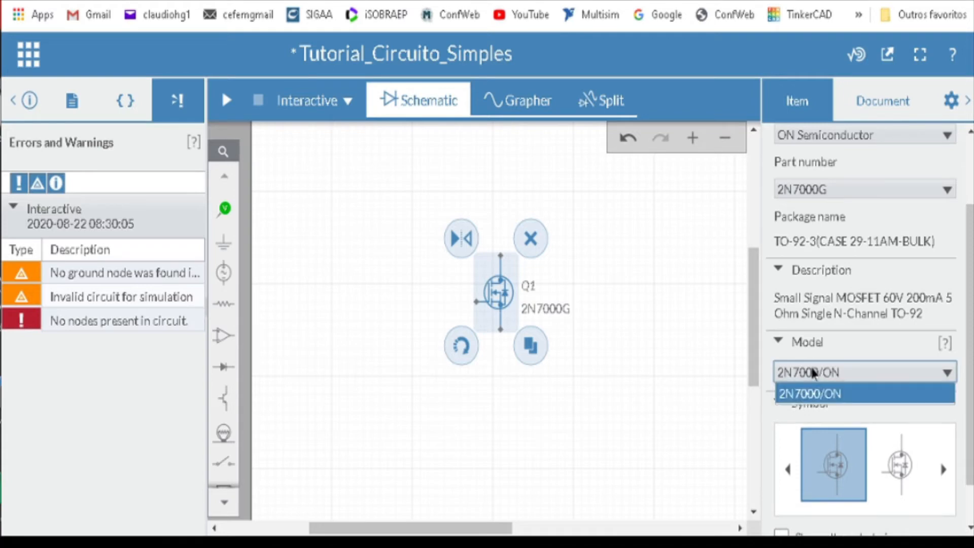
{"action": "left_click", "coordinate": [812, 373]}
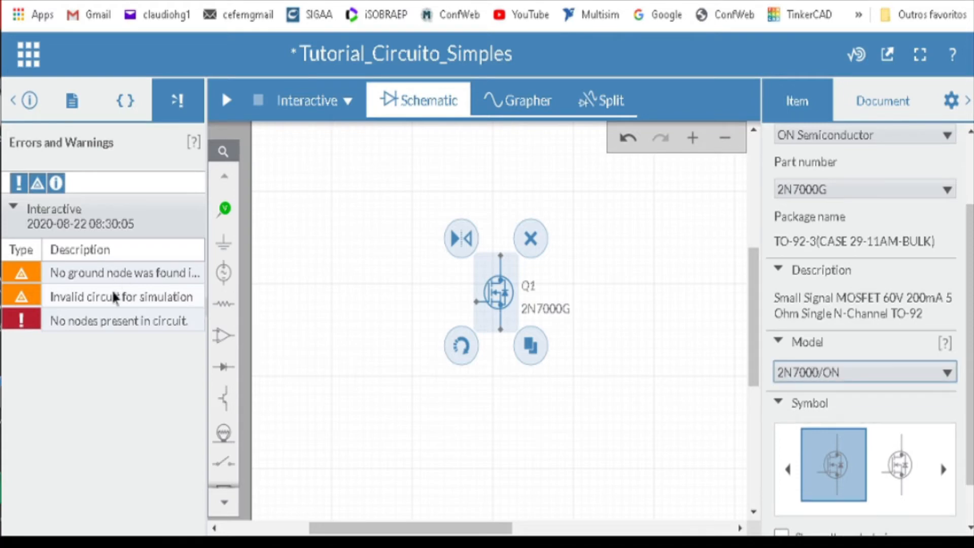
{"action": "left_click", "coordinate": [223, 398]}
{"action": "left_click", "coordinate": [278, 401]}
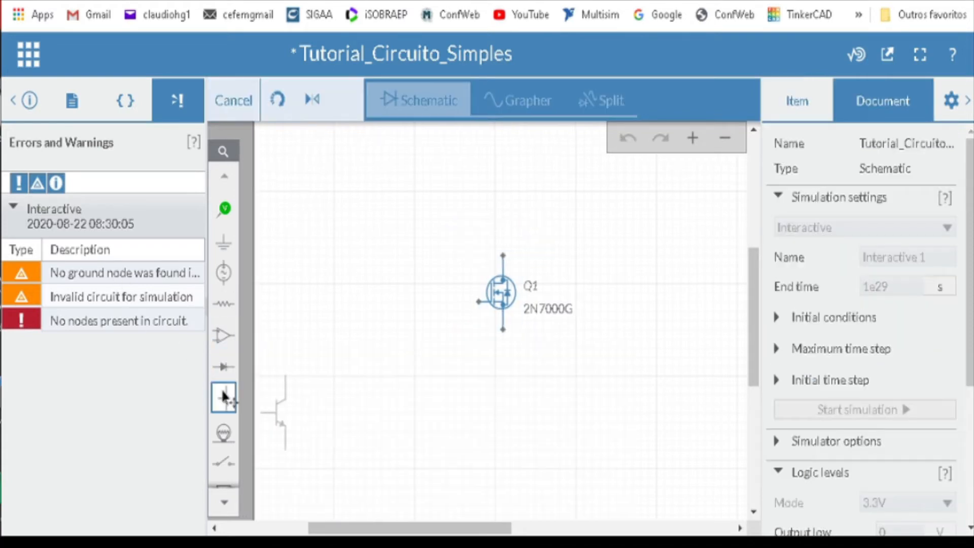
{"action": "key", "text": "Escape"}
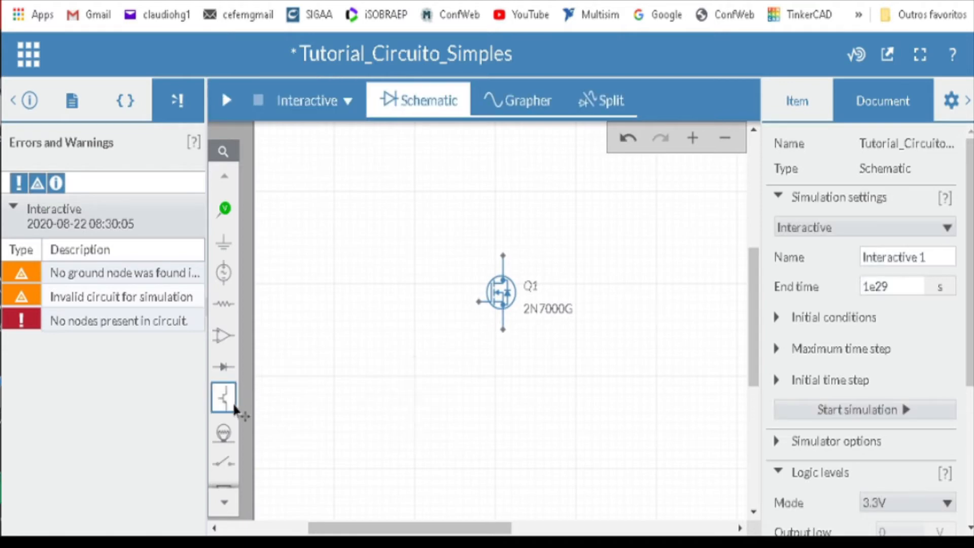
Step: Place a generic NPN transistor left of the 2N7000 and a generic NMOS transistor below it
{"action": "left_click", "coordinate": [233, 402]}
{"action": "left_click", "coordinate": [280, 405]}
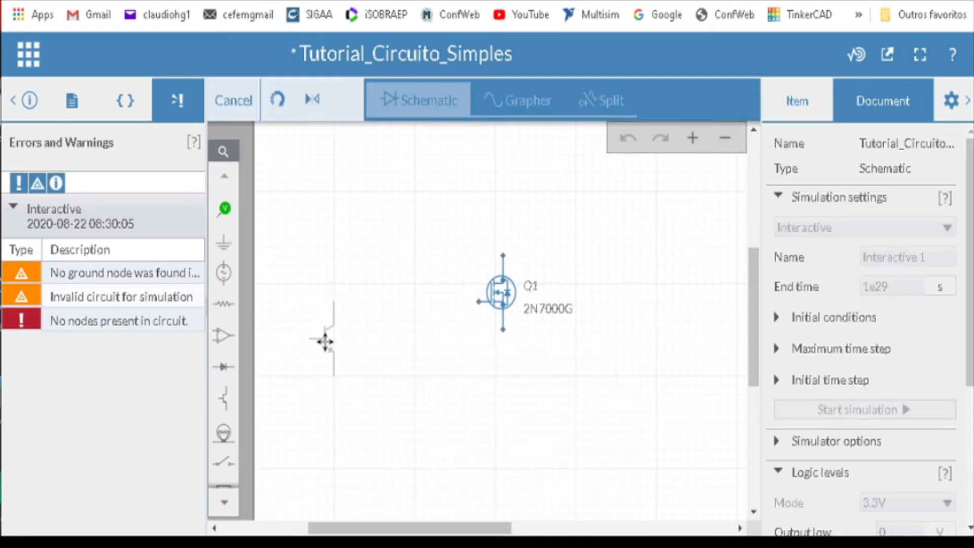
{"action": "left_click", "coordinate": [324, 342]}
{"action": "left_click", "coordinate": [223, 397]}
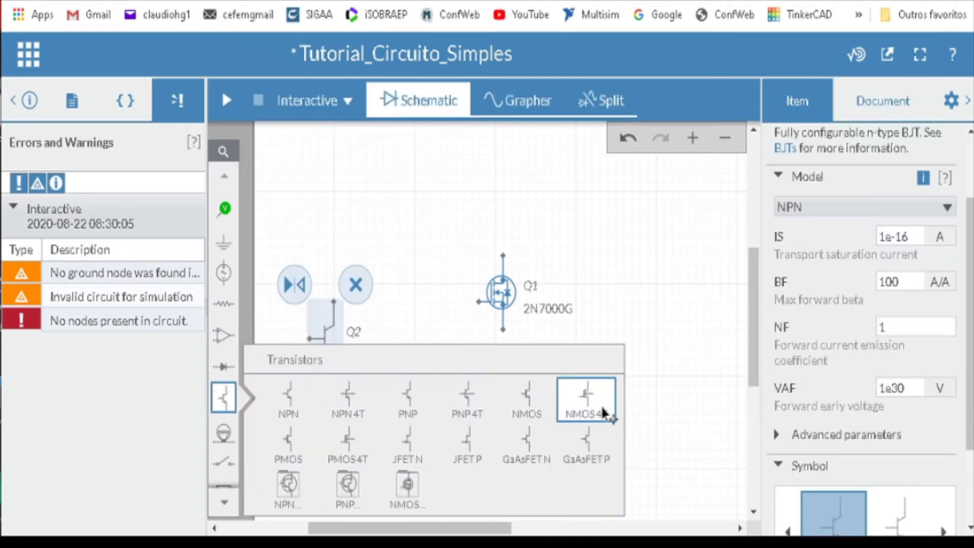
{"action": "left_click", "coordinate": [527, 406]}
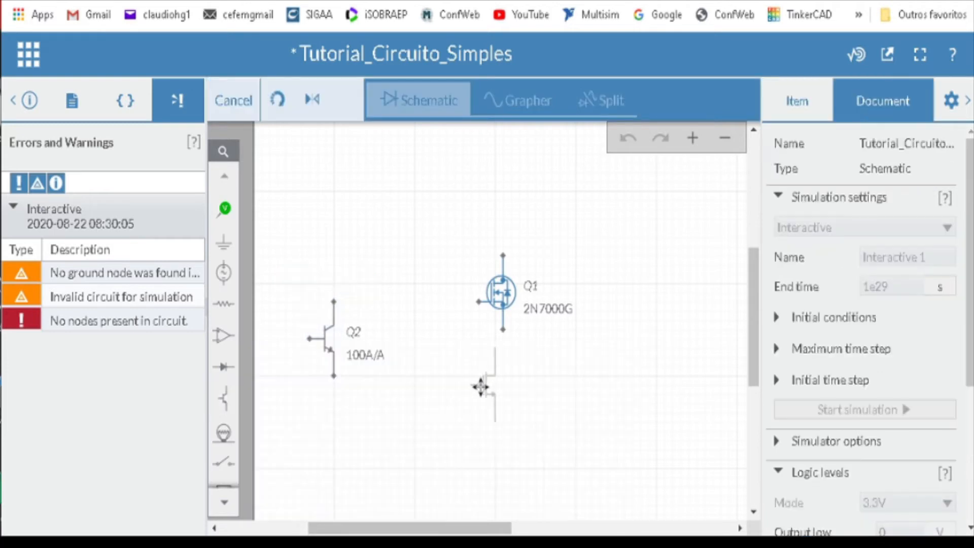
{"action": "left_click", "coordinate": [461, 396]}
{"action": "left_click", "coordinate": [615, 380]}
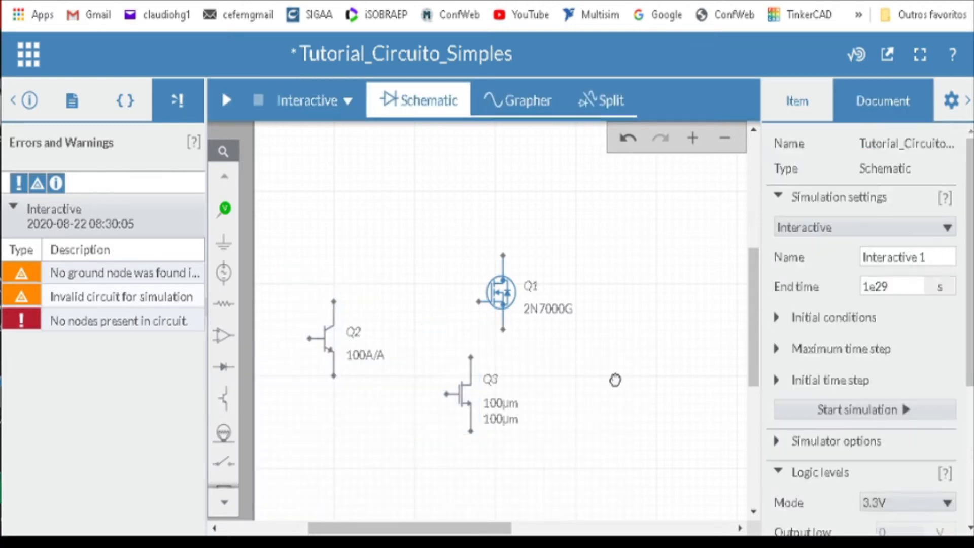
Step: Examine the generic NMOS transistor's model parameters, from channel length and width through threshold voltage to channel length modulation
{"action": "left_click", "coordinate": [473, 401]}
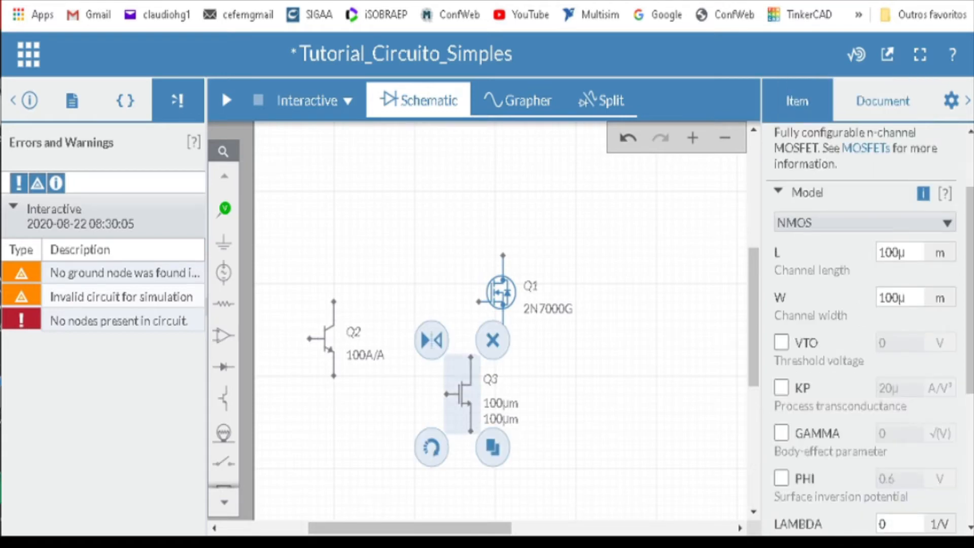
{"action": "left_click", "coordinate": [922, 258]}
{"action": "left_click", "coordinate": [922, 298]}
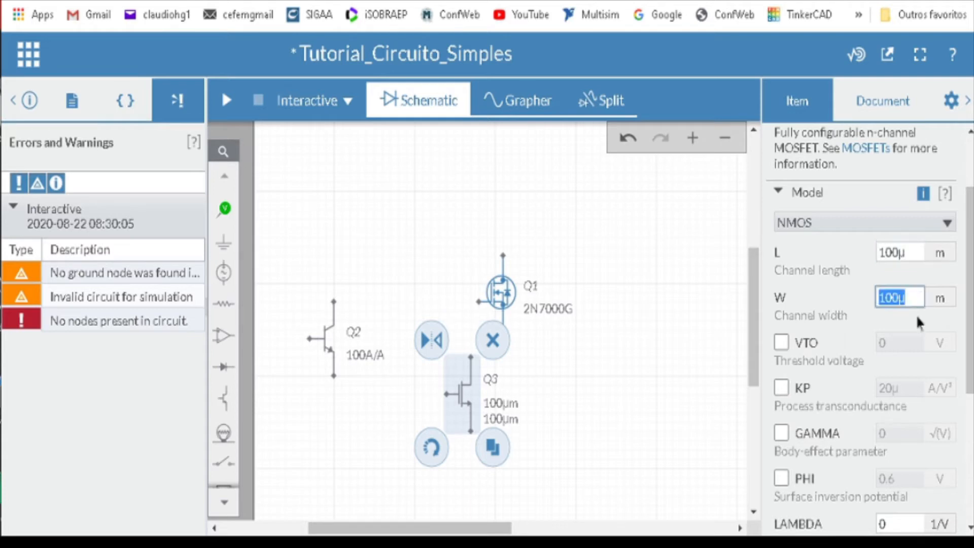
{"action": "scroll", "coordinate": [858, 358], "scroll_direction": "down", "scroll_amount": 3}
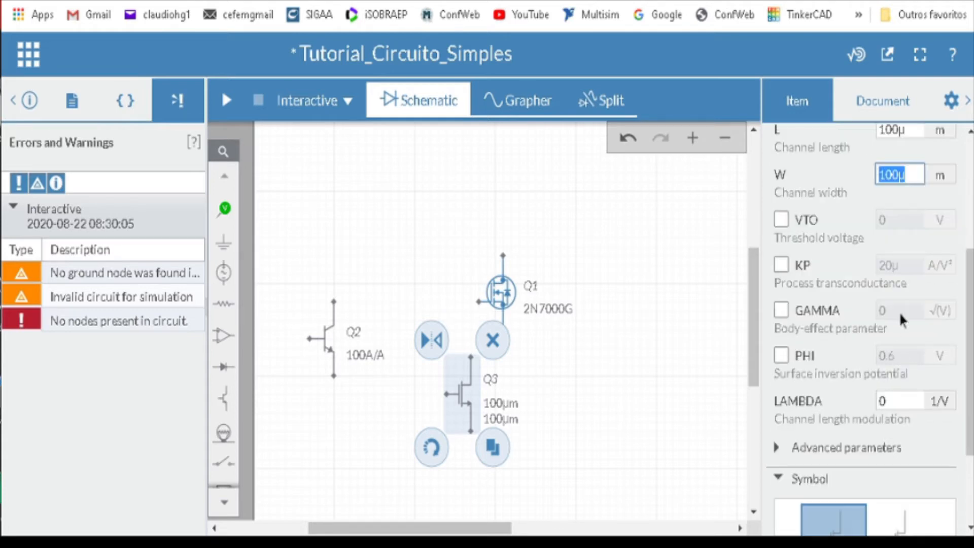
{"action": "scroll", "coordinate": [893, 324], "scroll_direction": "up", "scroll_amount": 3}
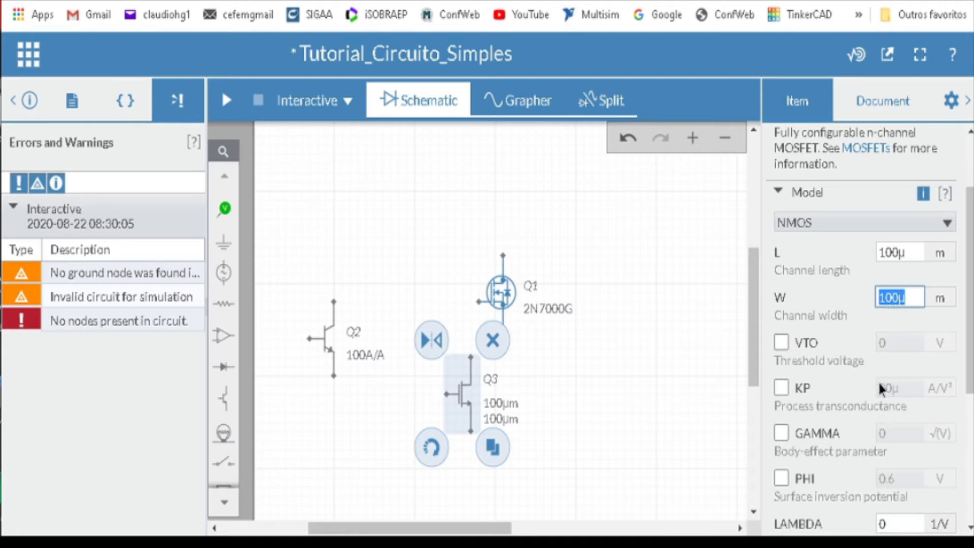
{"action": "scroll", "coordinate": [840, 340], "scroll_direction": "down", "scroll_amount": 3}
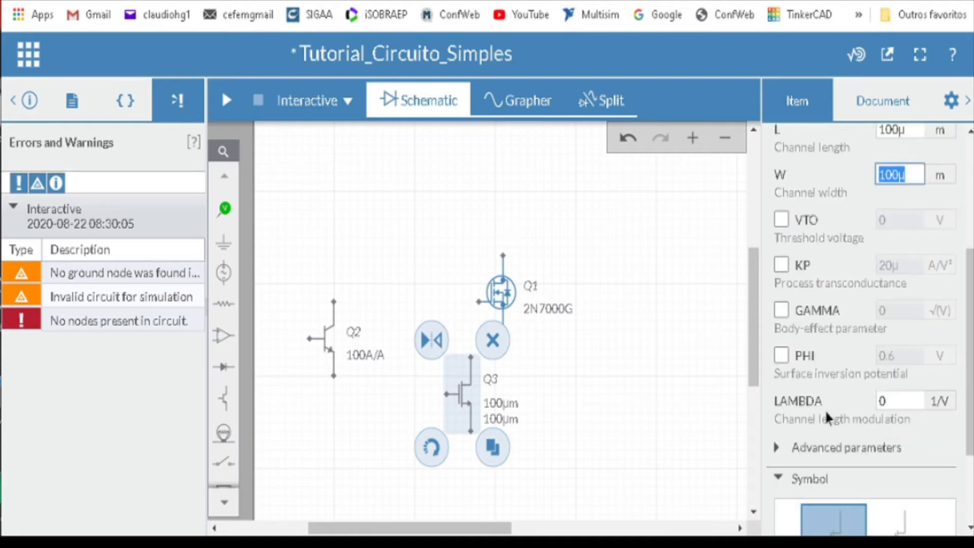
{"action": "scroll", "coordinate": [855, 410], "scroll_direction": "up", "scroll_amount": 3}
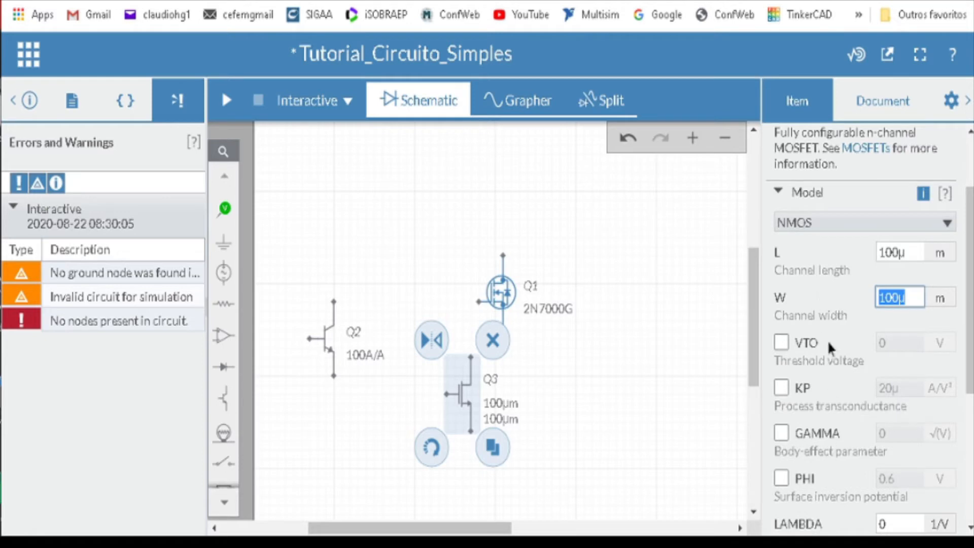
{"action": "scroll", "coordinate": [805, 362], "scroll_direction": "down", "scroll_amount": 3}
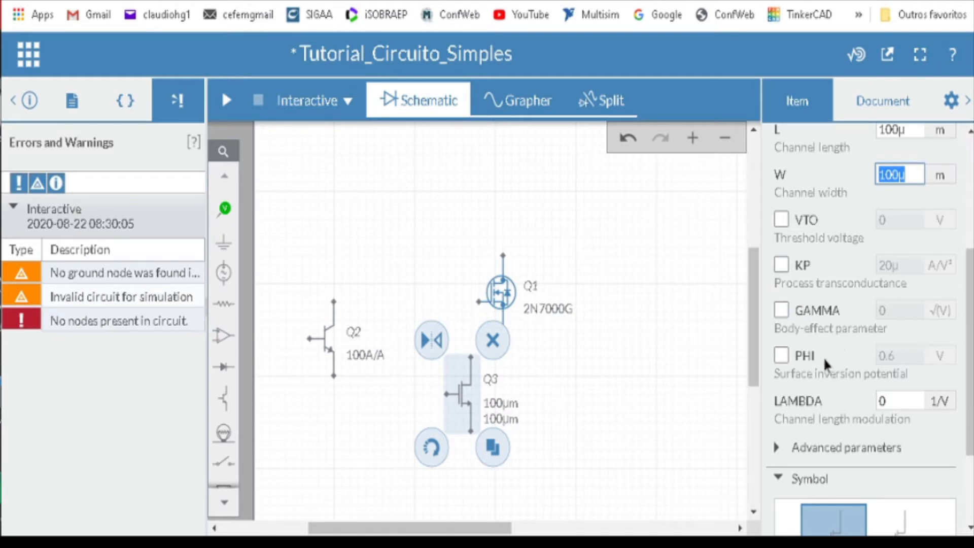
{"action": "left_click", "coordinate": [592, 419]}
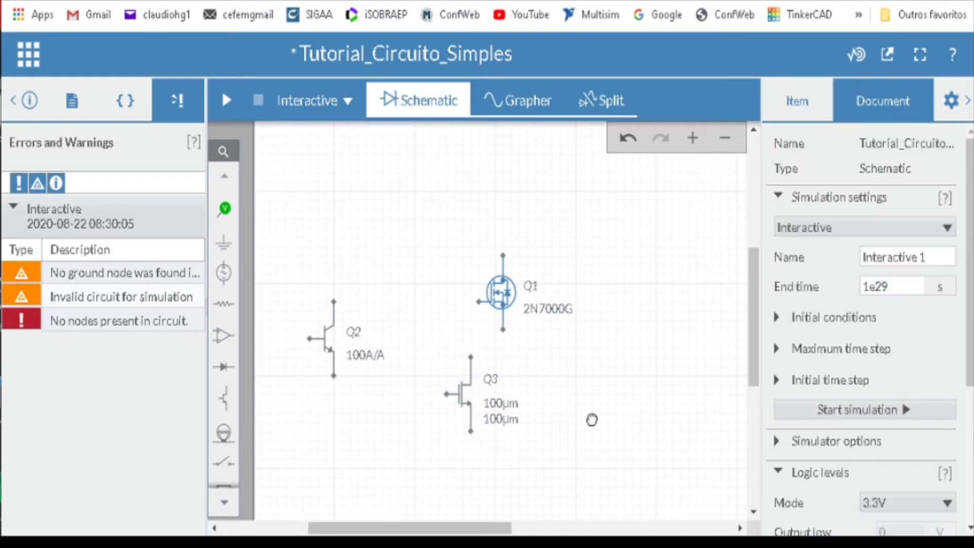
Step: Delete the generic NMOS, the 2N7000 and the NPN transistor from the schematic
{"action": "left_click", "coordinate": [456, 394]}
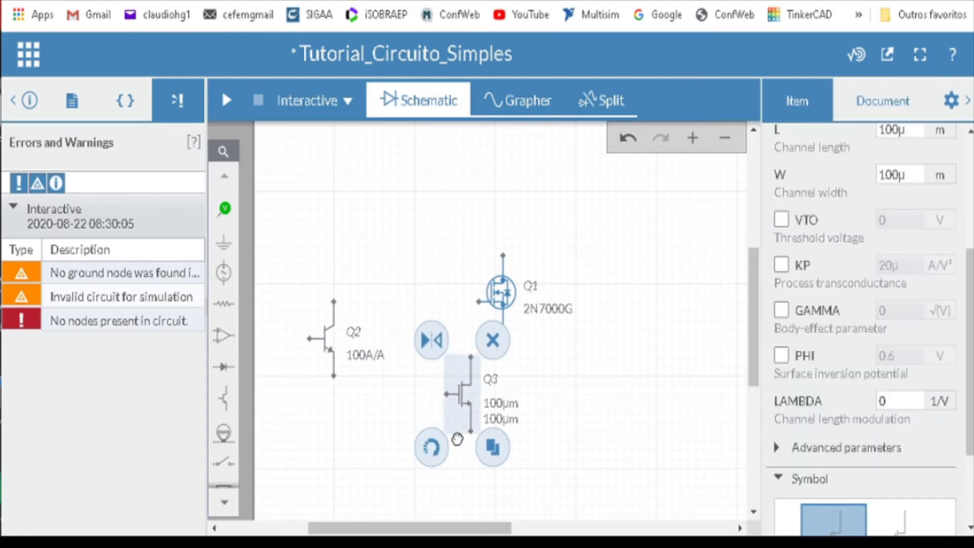
{"action": "key", "text": "Delete"}
{"action": "left_click", "coordinate": [506, 280]}
{"action": "key", "text": "Delete"}
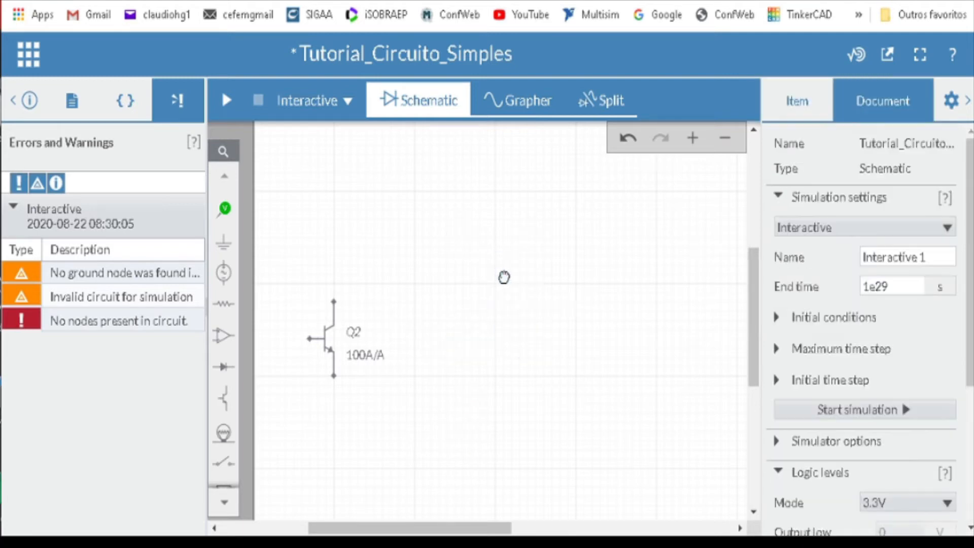
{"action": "left_click", "coordinate": [335, 352]}
{"action": "key", "text": "Delete"}
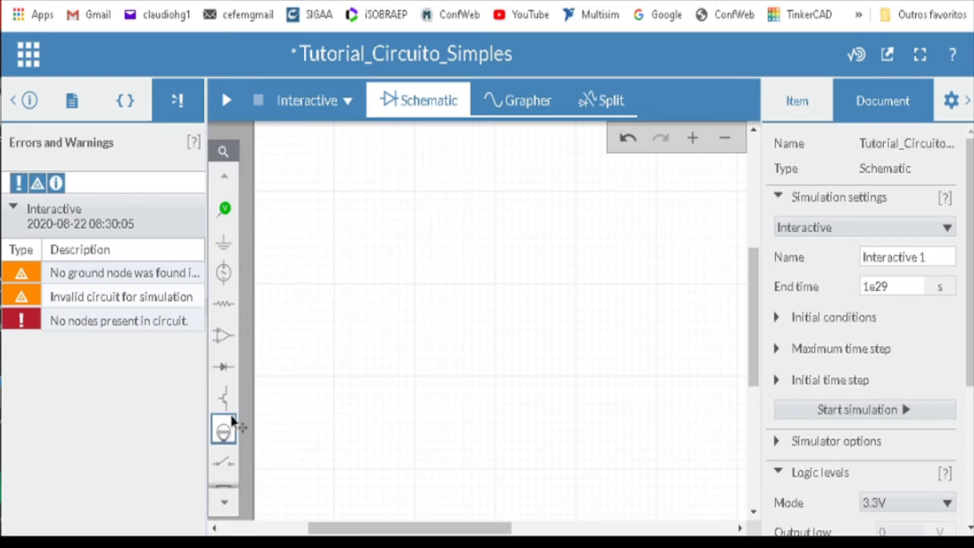
Step: Browse the Indicators, Switches, Modeling blocks, Electromechanical, Power and Digital component libraries
{"action": "scroll", "coordinate": [226, 411], "scroll_direction": "down", "scroll_amount": 3}
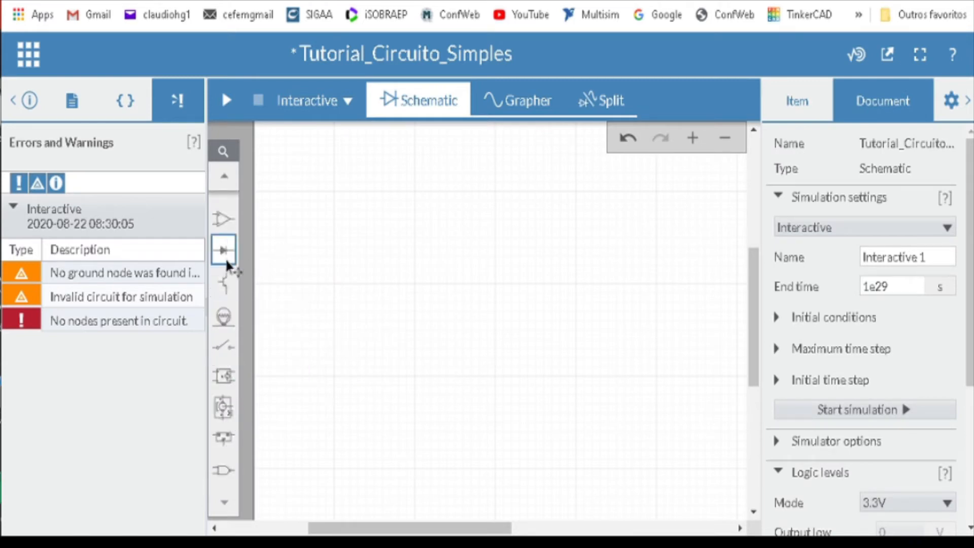
{"action": "left_click", "coordinate": [225, 317]}
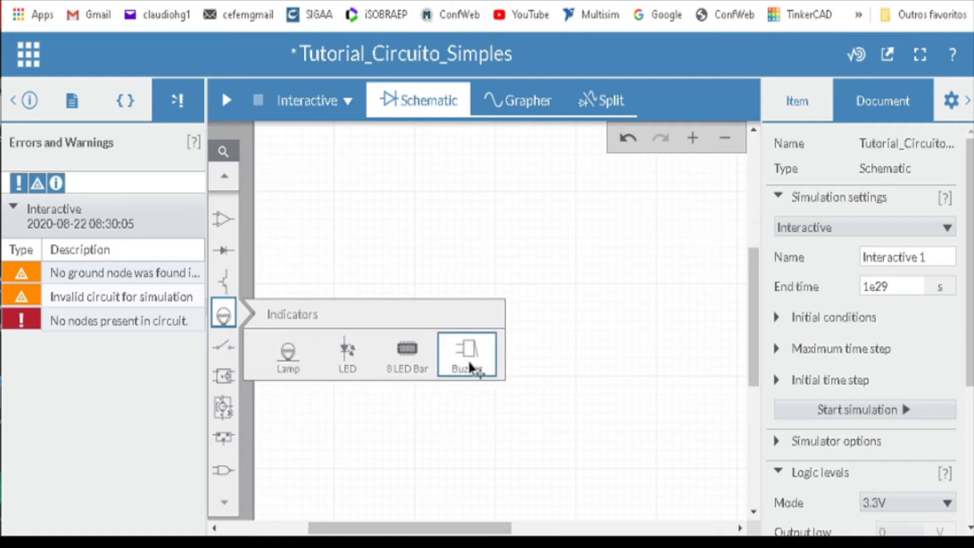
{"action": "left_click", "coordinate": [223, 347]}
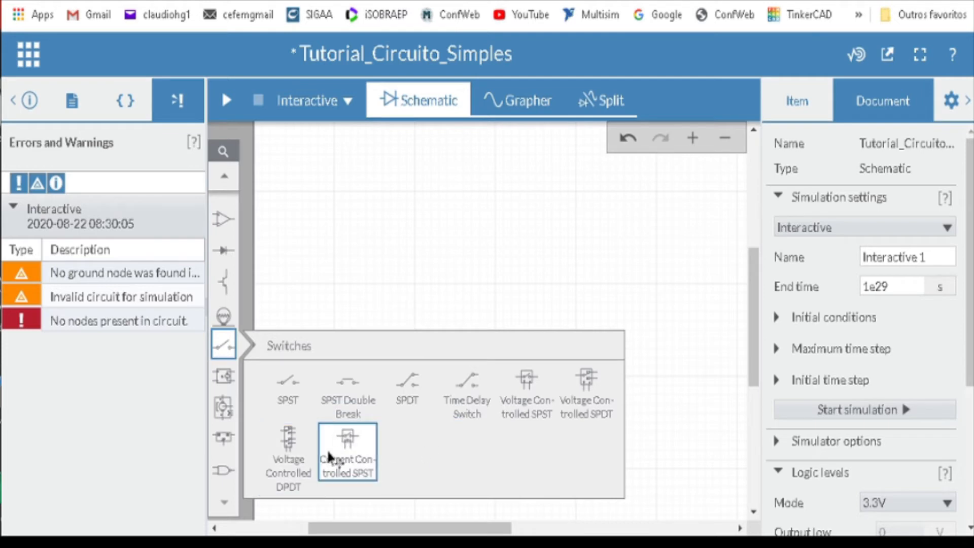
{"action": "left_click", "coordinate": [223, 376]}
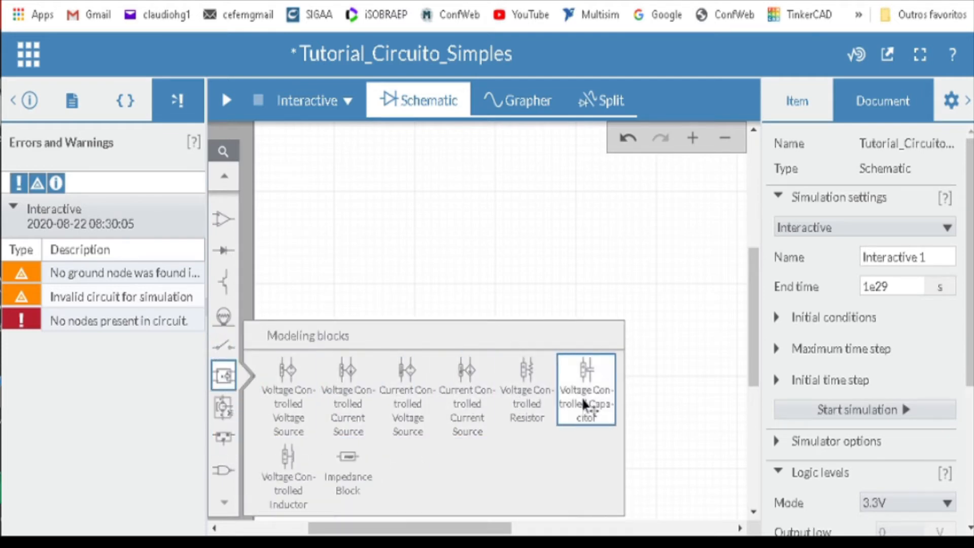
{"action": "left_click", "coordinate": [218, 408]}
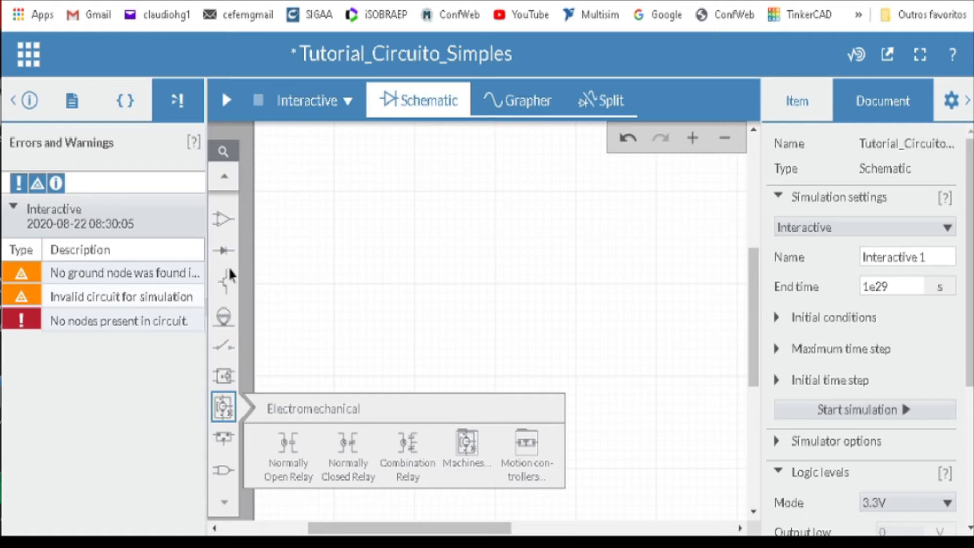
{"action": "left_click", "coordinate": [223, 440]}
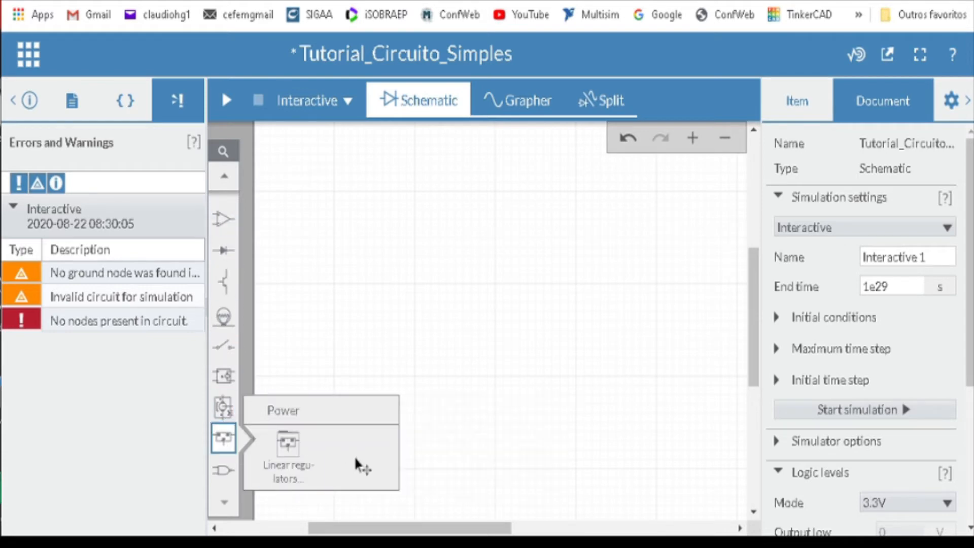
{"action": "left_click", "coordinate": [222, 472]}
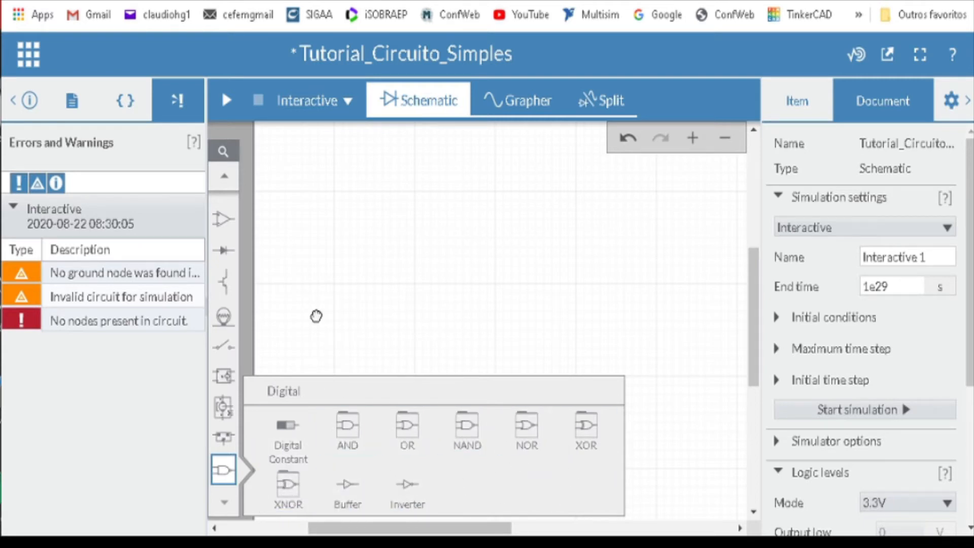
{"action": "left_click", "coordinate": [324, 299]}
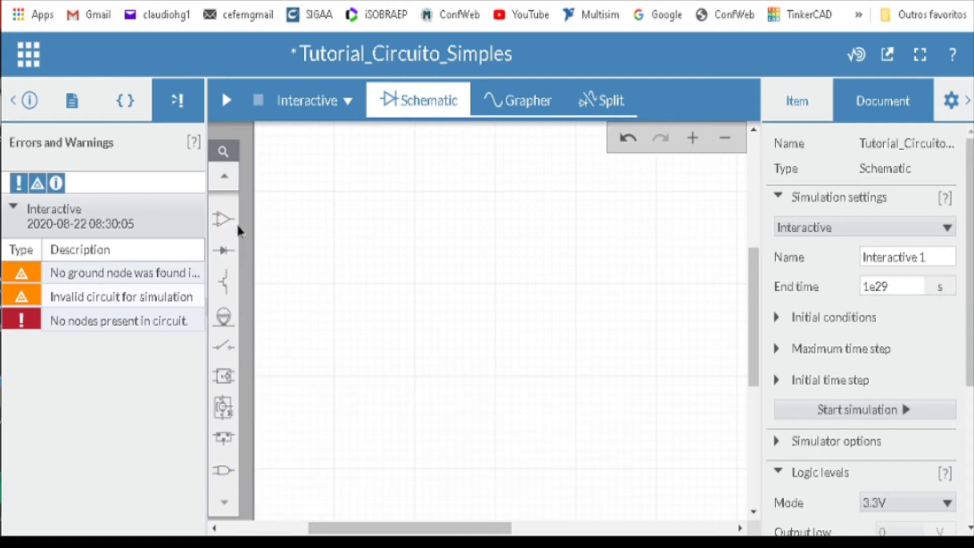
Step: Review the available simulation types and switch the simulation to Transient
{"action": "scroll", "coordinate": [233, 254], "scroll_direction": "up", "scroll_amount": 3}
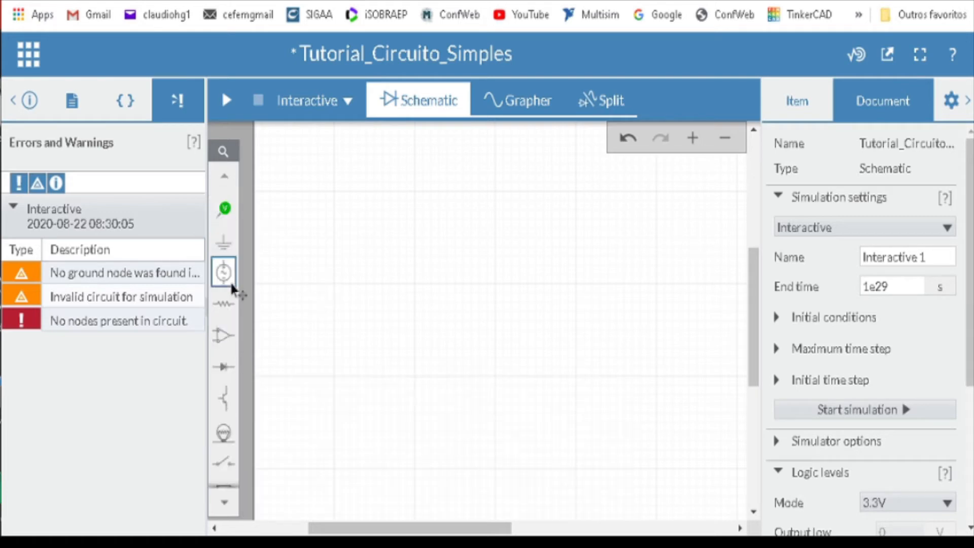
{"action": "left_click", "coordinate": [227, 313]}
{"action": "left_click", "coordinate": [314, 101]}
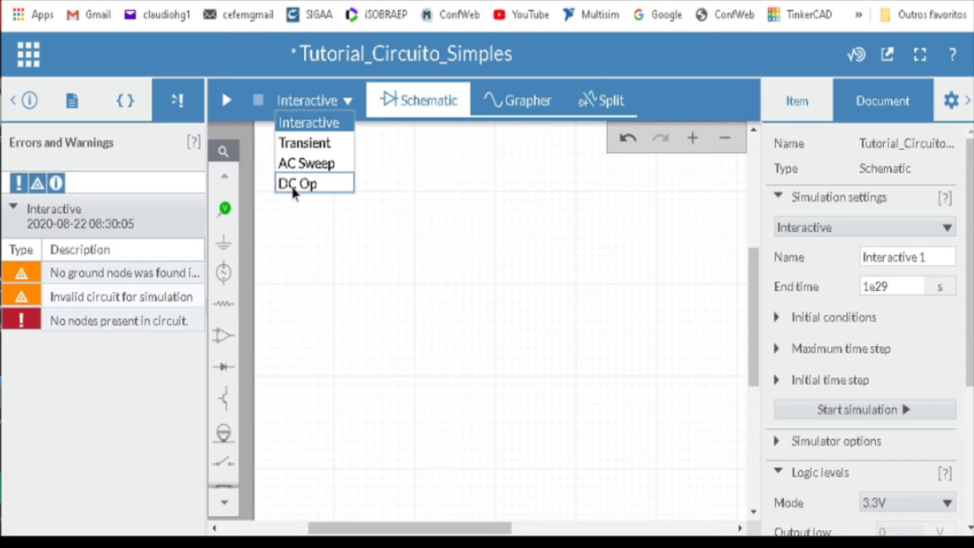
{"action": "left_click", "coordinate": [308, 132]}
{"action": "left_click", "coordinate": [330, 104]}
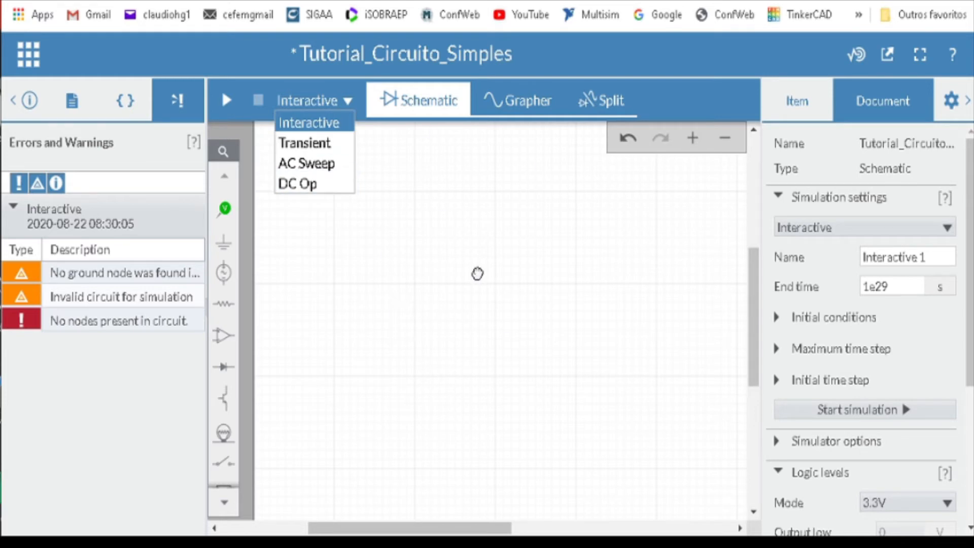
{"action": "left_click", "coordinate": [332, 142]}
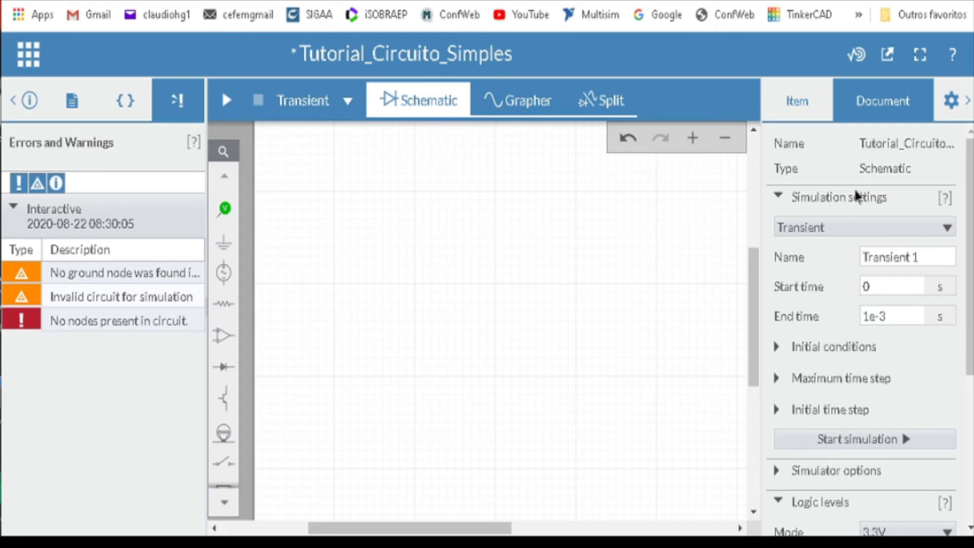
Step: Set the simulation type back to Interactive and examine its end time setting
{"action": "left_click", "coordinate": [821, 222]}
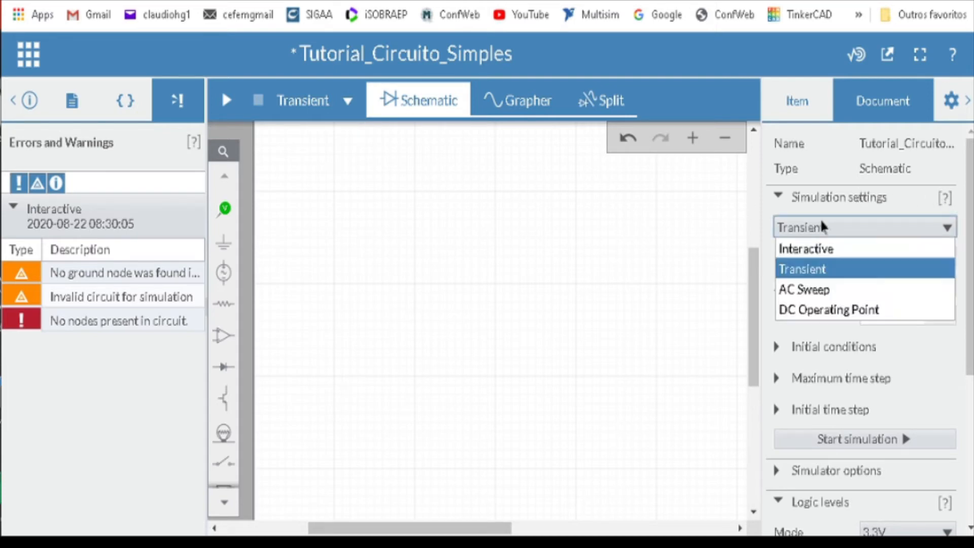
{"action": "left_click", "coordinate": [830, 249]}
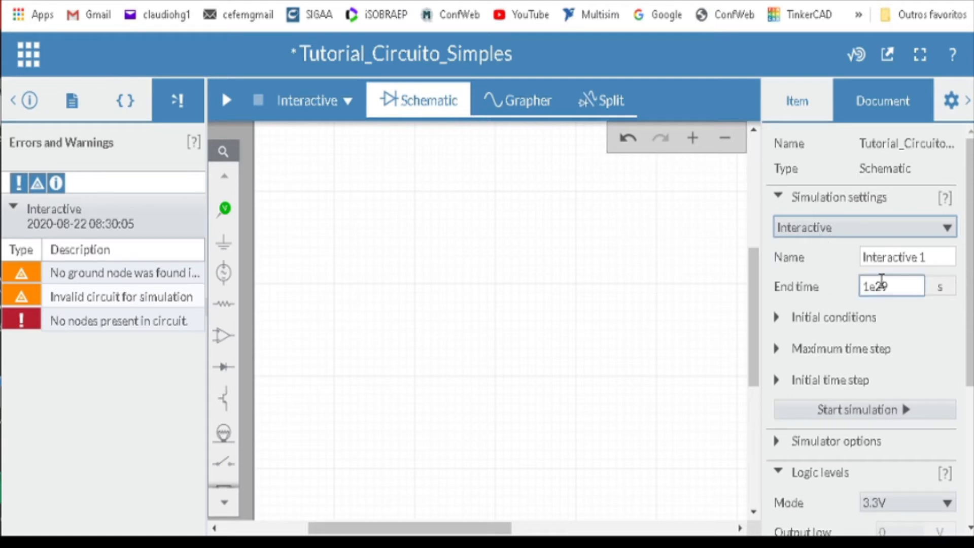
{"action": "double_click", "coordinate": [896, 288]}
{"action": "left_click", "coordinate": [836, 223]}
{"action": "left_click", "coordinate": [852, 224]}
{"action": "left_click", "coordinate": [908, 286]}
{"action": "left_click", "coordinate": [910, 285]}
{"action": "left_click_drag", "start_coordinate": [902, 285], "coordinate": [866, 284]}
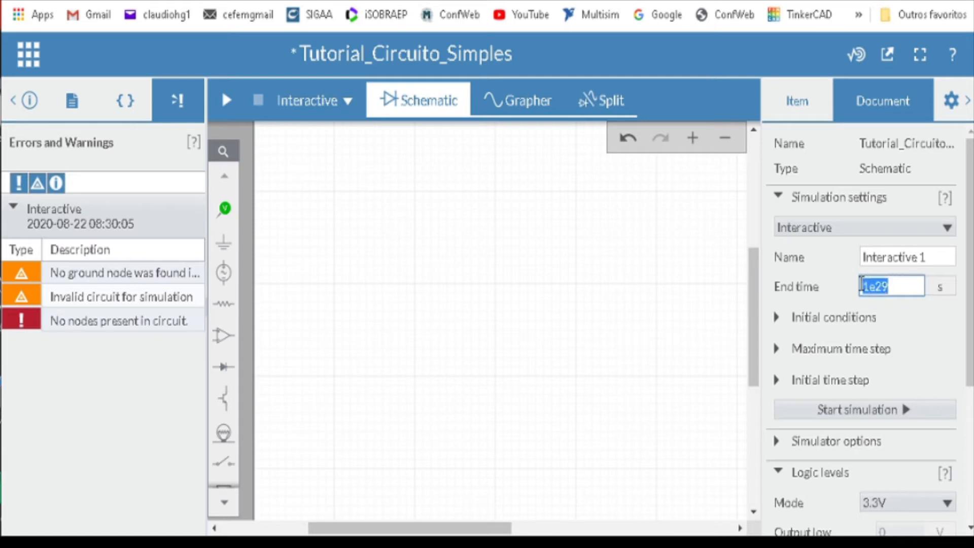
{"action": "left_click_drag", "start_coordinate": [865, 291], "coordinate": [858, 291]}
{"action": "left_click", "coordinate": [851, 226]}
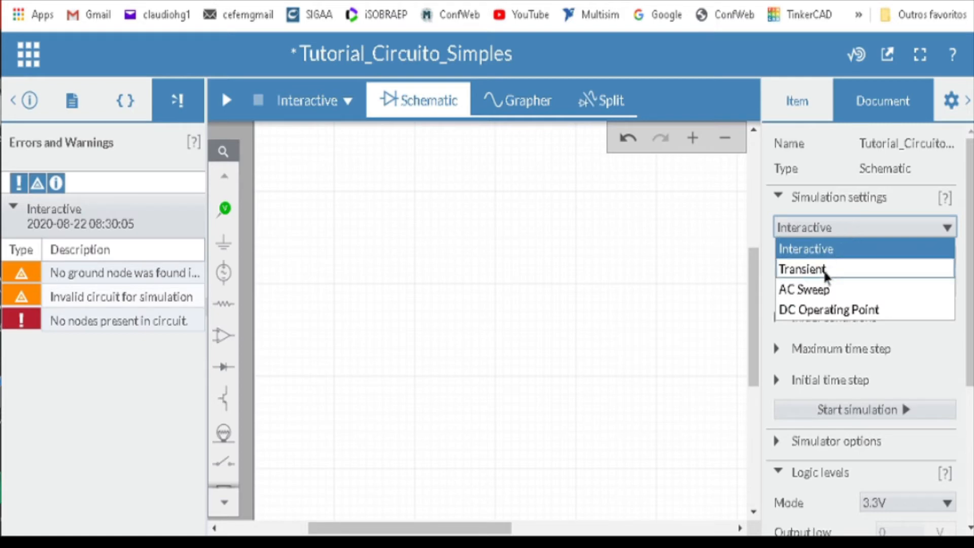
{"action": "left_click", "coordinate": [719, 279]}
{"action": "left_click", "coordinate": [889, 287]}
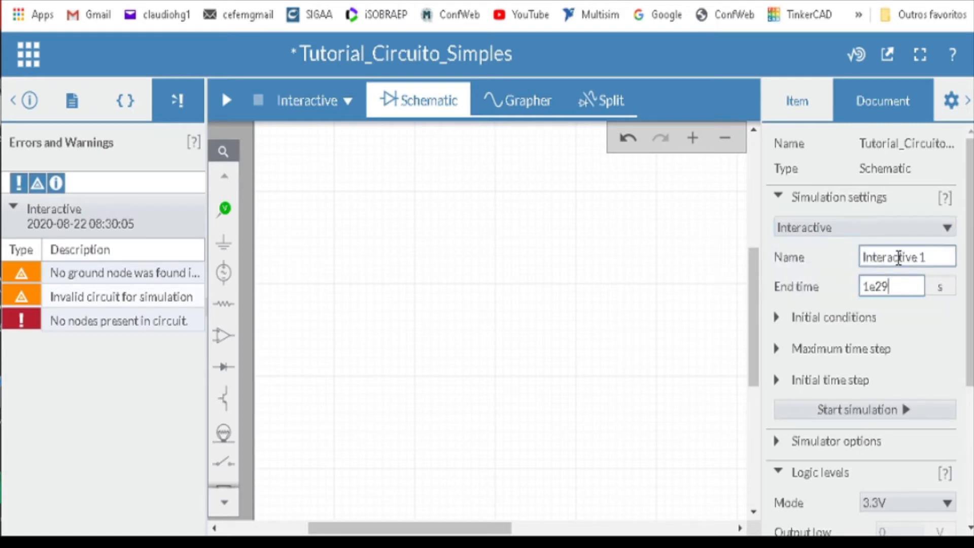
Step: Change the simulation type to Transient and examine its end time setting
{"action": "left_click", "coordinate": [841, 228]}
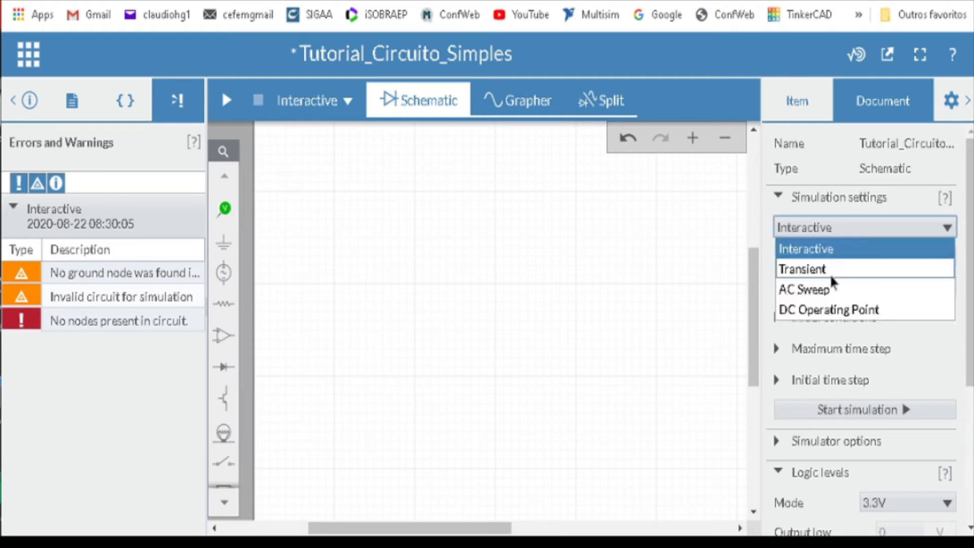
{"action": "left_click", "coordinate": [833, 273]}
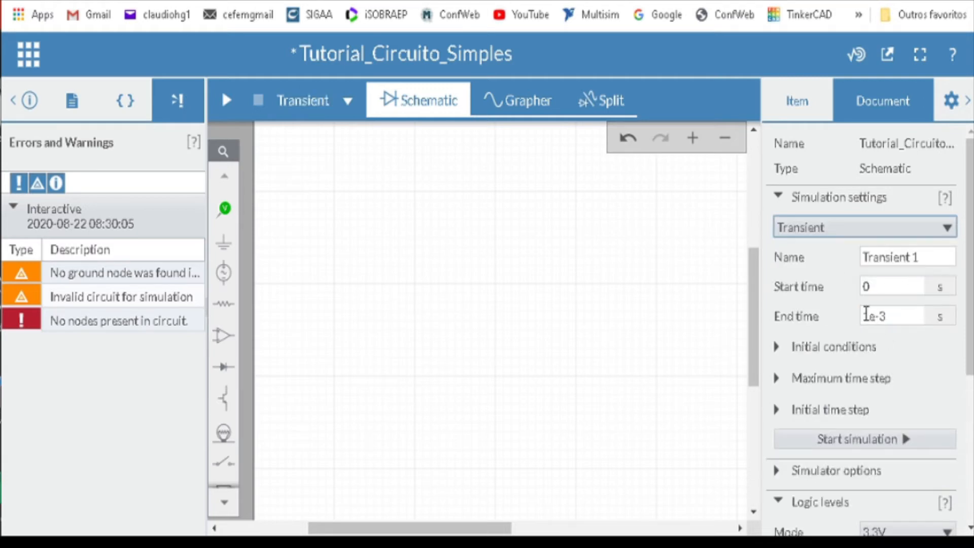
{"action": "left_click", "coordinate": [881, 316]}
{"action": "double_click", "coordinate": [905, 315]}
{"action": "left_click", "coordinate": [905, 315]}
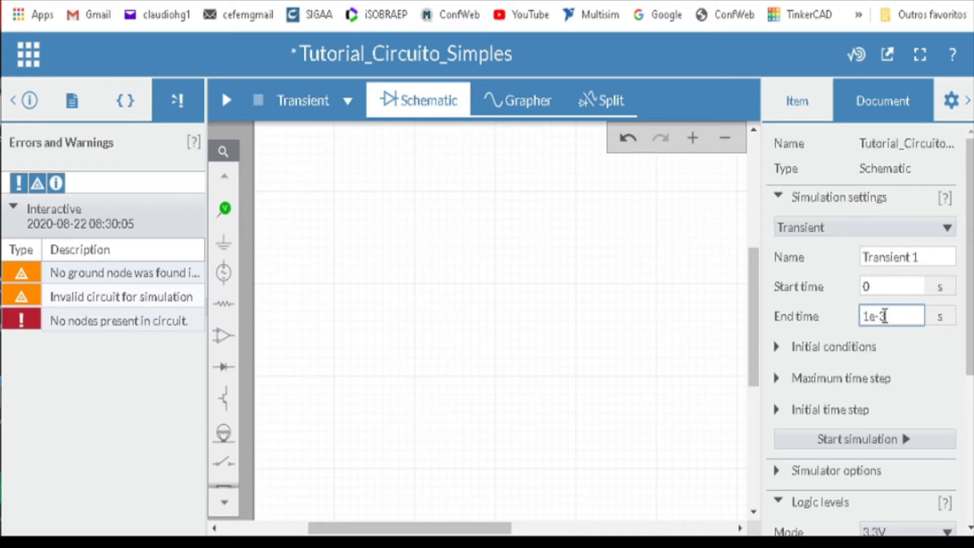
Step: View the AC Sweep frequency settings and set the simulation type to DC Operating Point
{"action": "left_click", "coordinate": [850, 226]}
{"action": "left_click", "coordinate": [842, 290]}
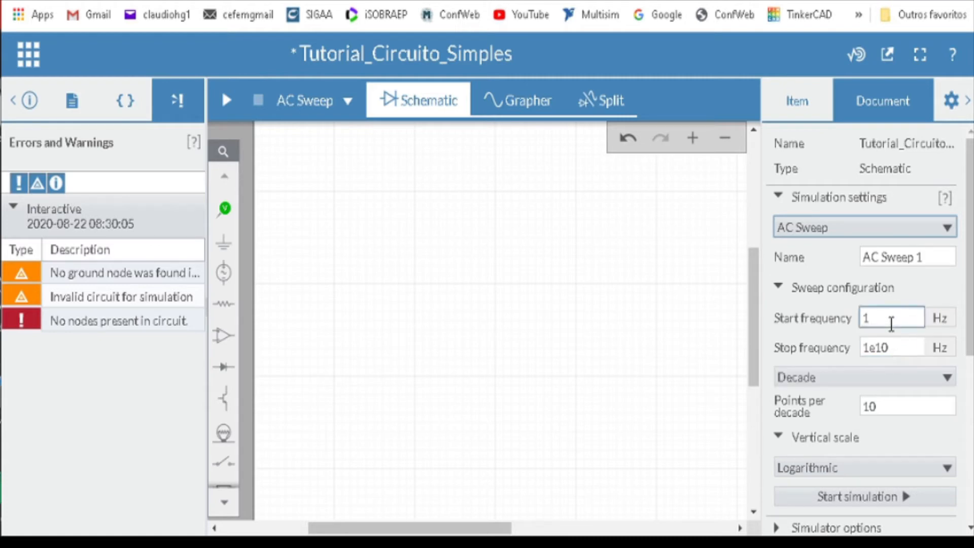
{"action": "left_click", "coordinate": [852, 227]}
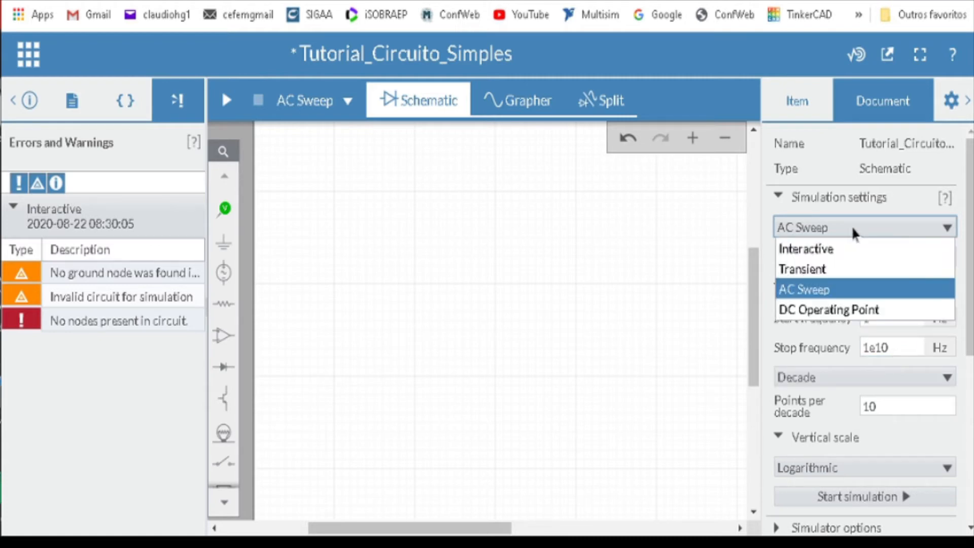
{"action": "left_click", "coordinate": [869, 309]}
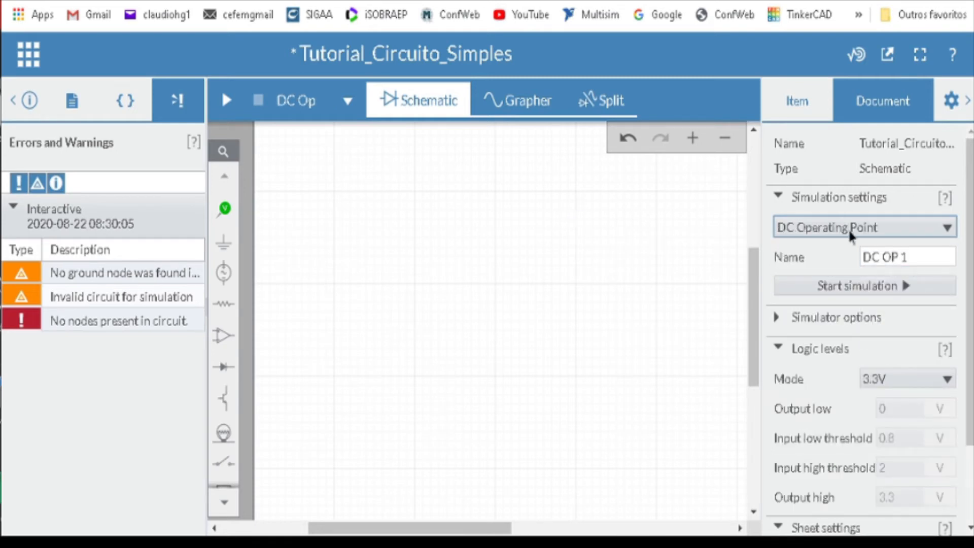
{"action": "left_click", "coordinate": [903, 227]}
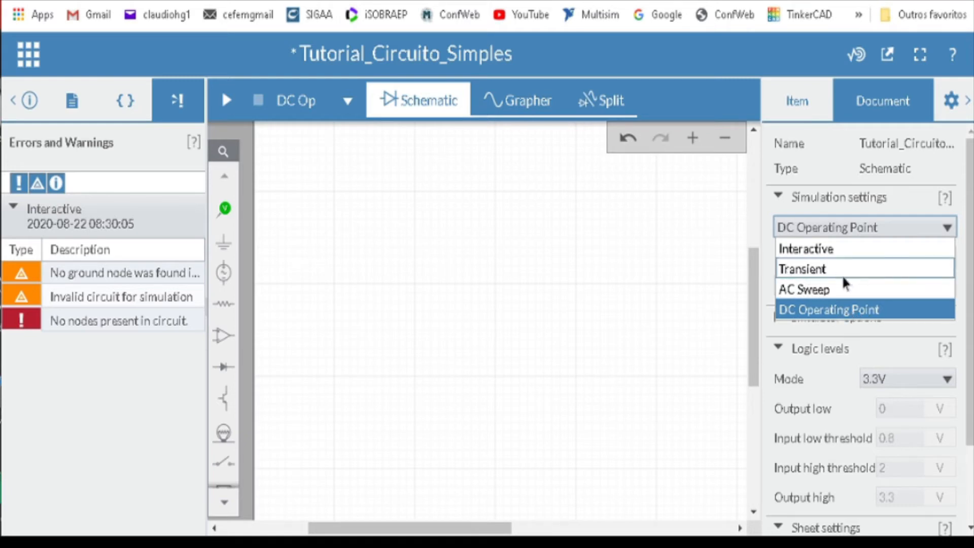
{"action": "left_click", "coordinate": [609, 247]}
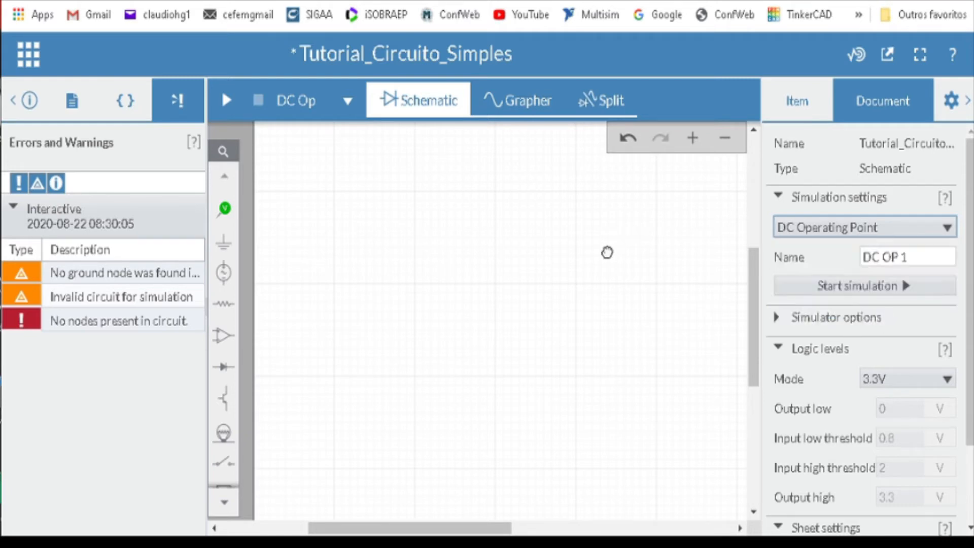
Step: Place a resistor from the Passive library on the empty schematic
{"action": "left_click", "coordinate": [224, 303]}
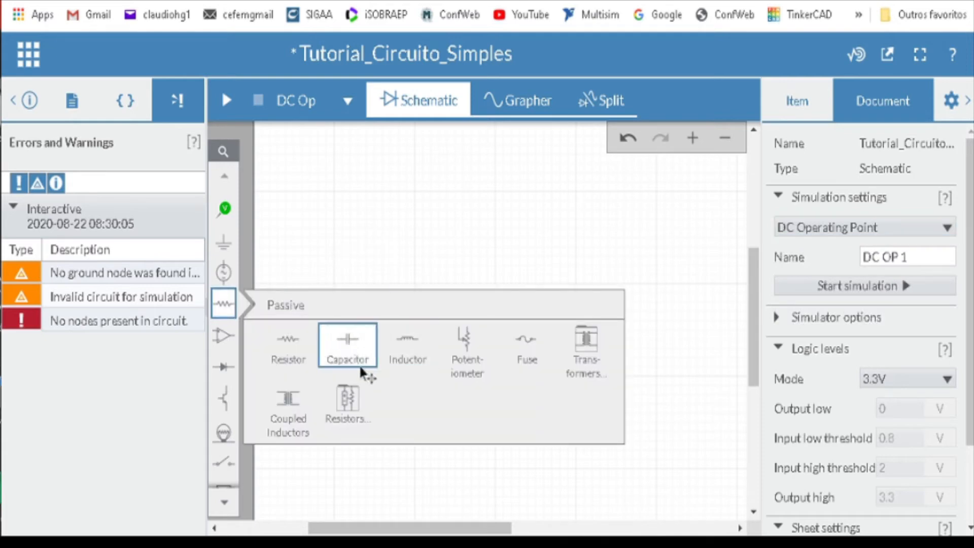
{"action": "left_click", "coordinate": [298, 349]}
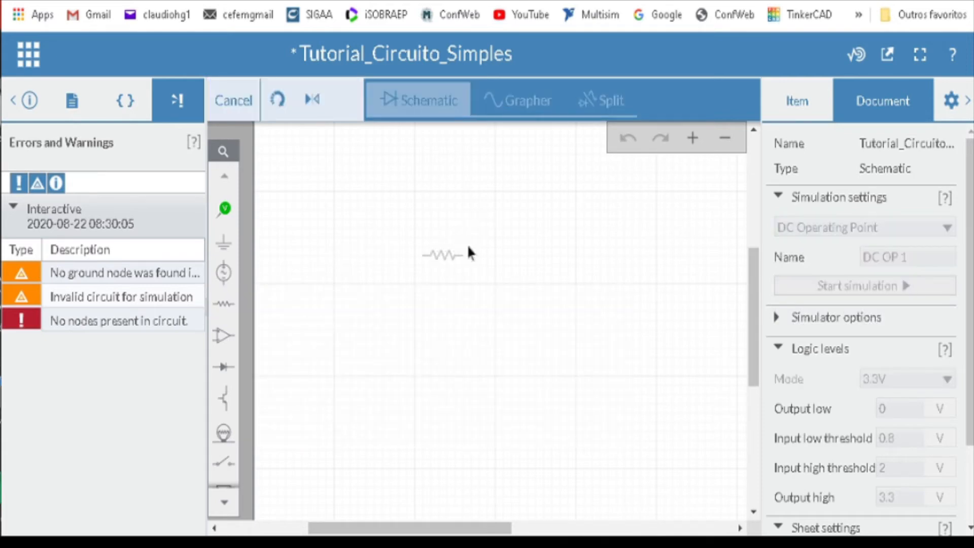
{"action": "left_click", "coordinate": [468, 250]}
Step: Add a capacitor beside resistor R1, rotate it to vertical and move it slightly below the resistor's right end
{"action": "left_click", "coordinate": [226, 306]}
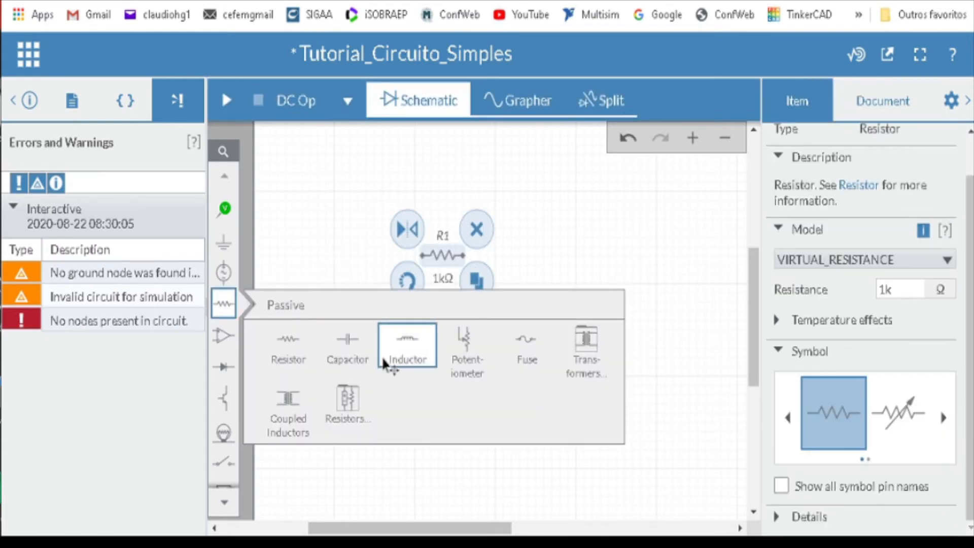
{"action": "left_click", "coordinate": [349, 348]}
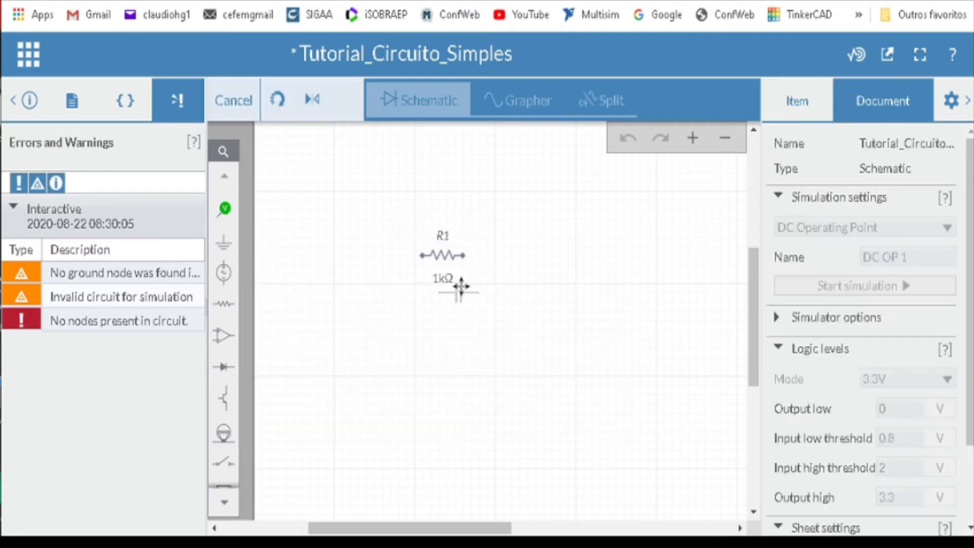
{"action": "left_click", "coordinate": [506, 257]}
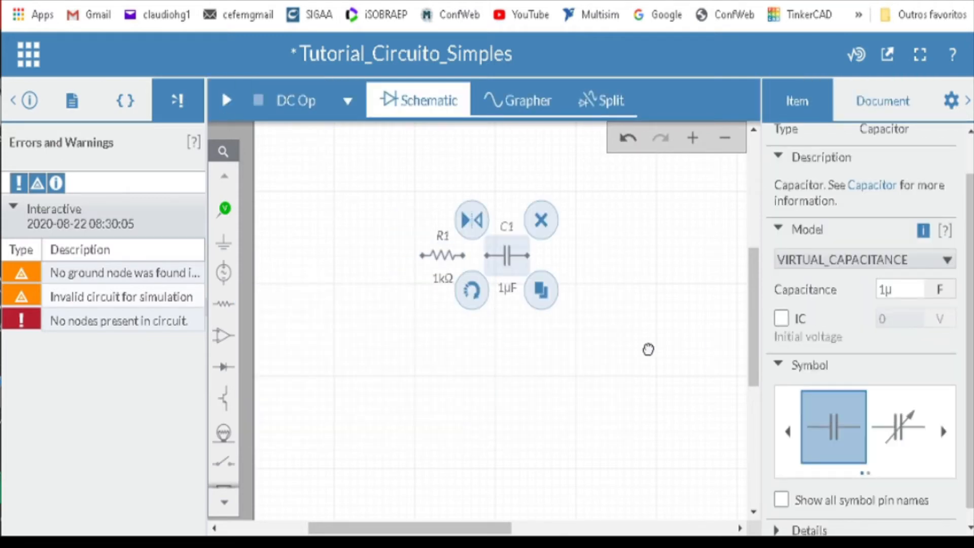
{"action": "left_click", "coordinate": [473, 291]}
{"action": "left_click_drag", "start_coordinate": [509, 263], "coordinate": [483, 305]}
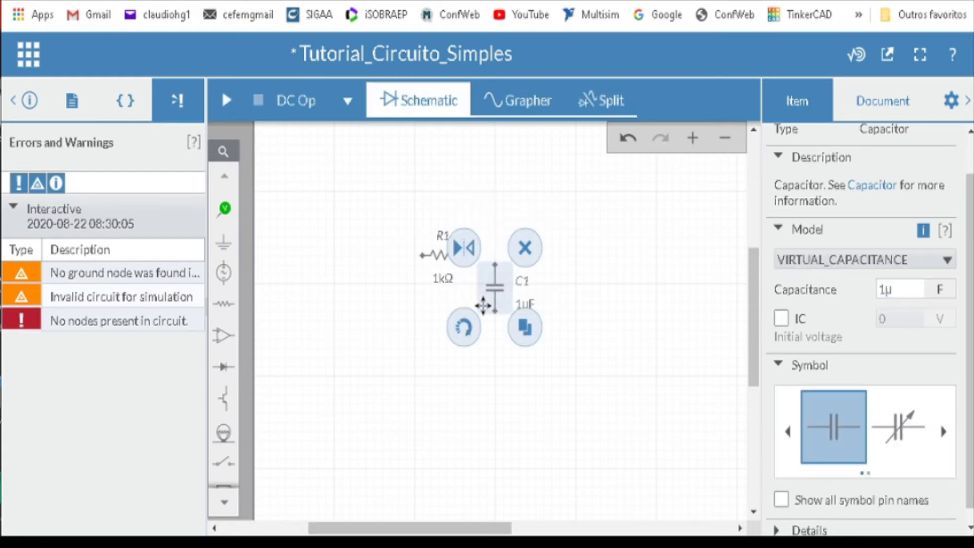
{"action": "left_click", "coordinate": [607, 284]}
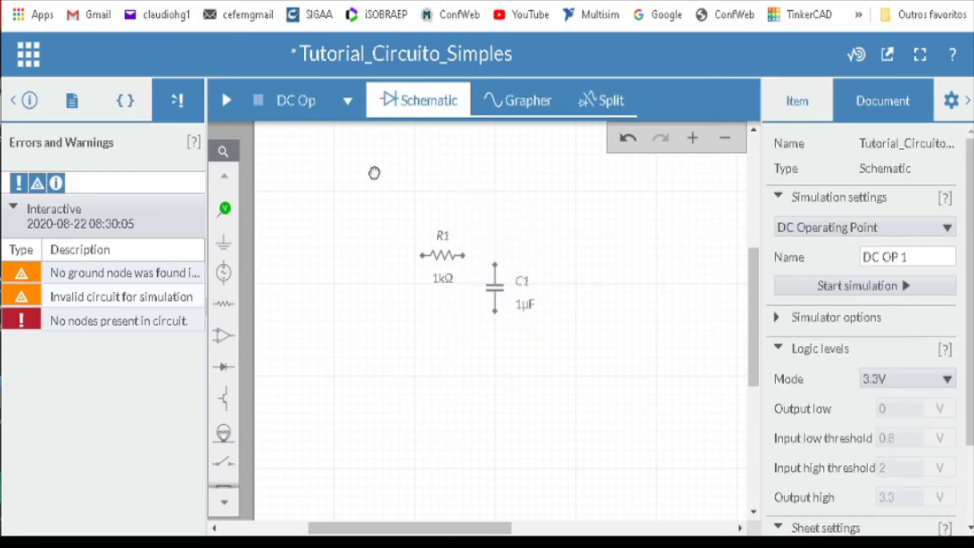
Step: Wire the right terminal of resistor R1 to the upper terminal of capacitor C1
{"action": "left_click", "coordinate": [464, 256]}
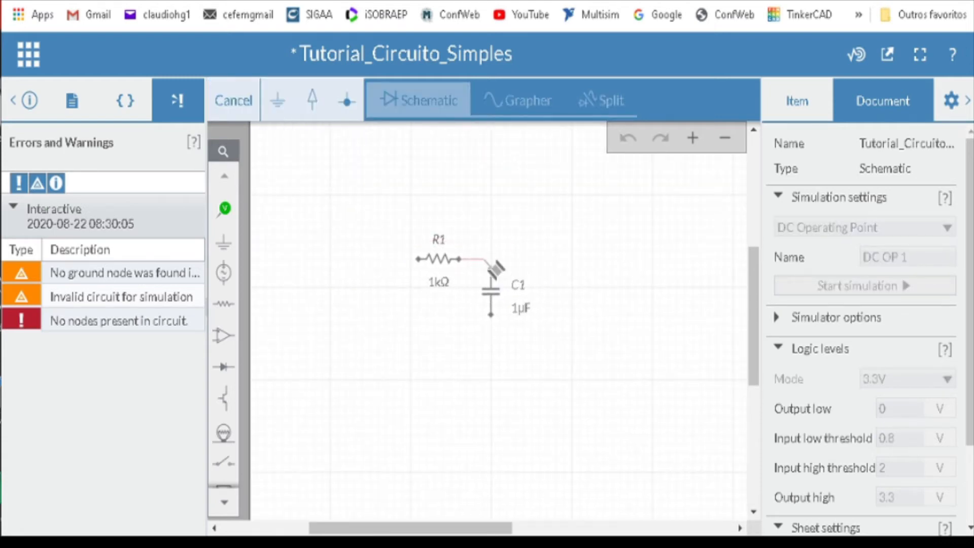
{"action": "key", "text": "Escape"}
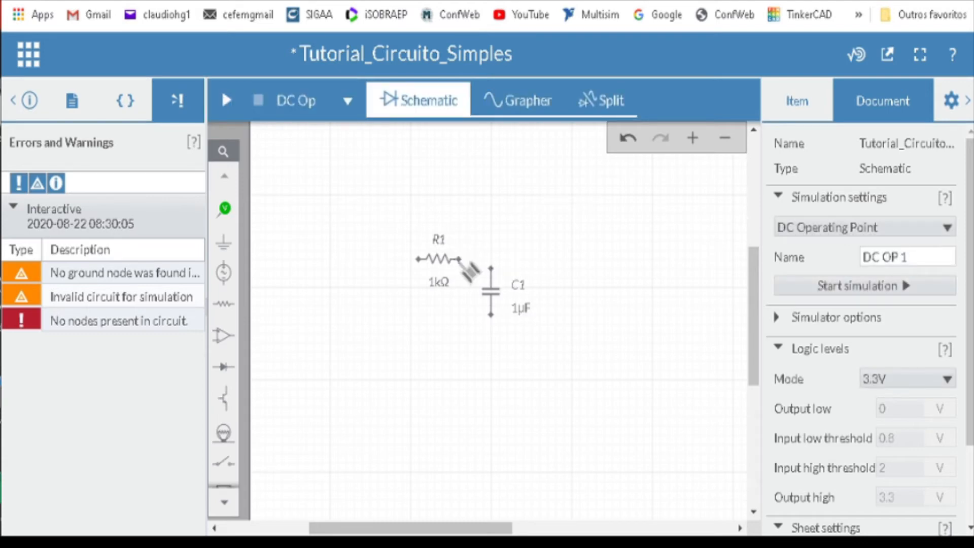
{"action": "left_click", "coordinate": [460, 260]}
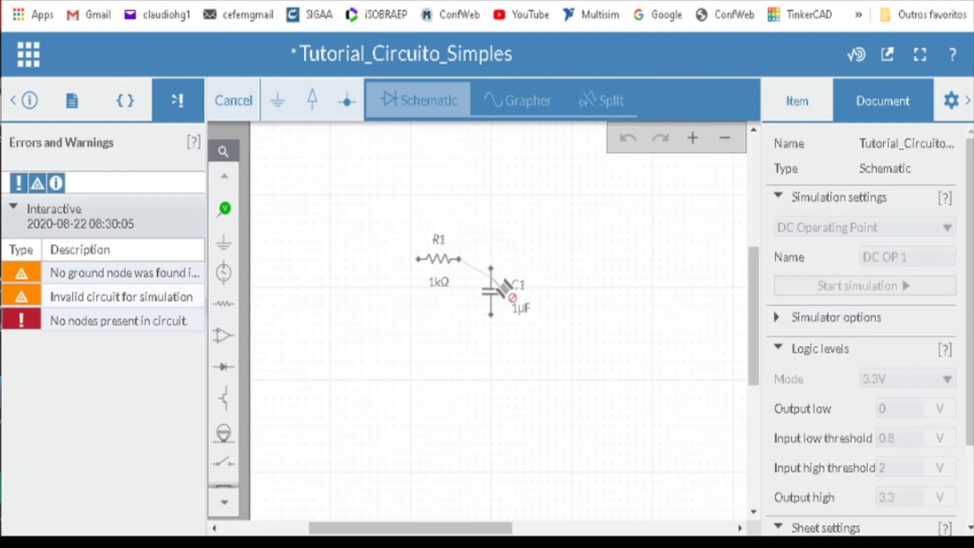
{"action": "left_click", "coordinate": [492, 269]}
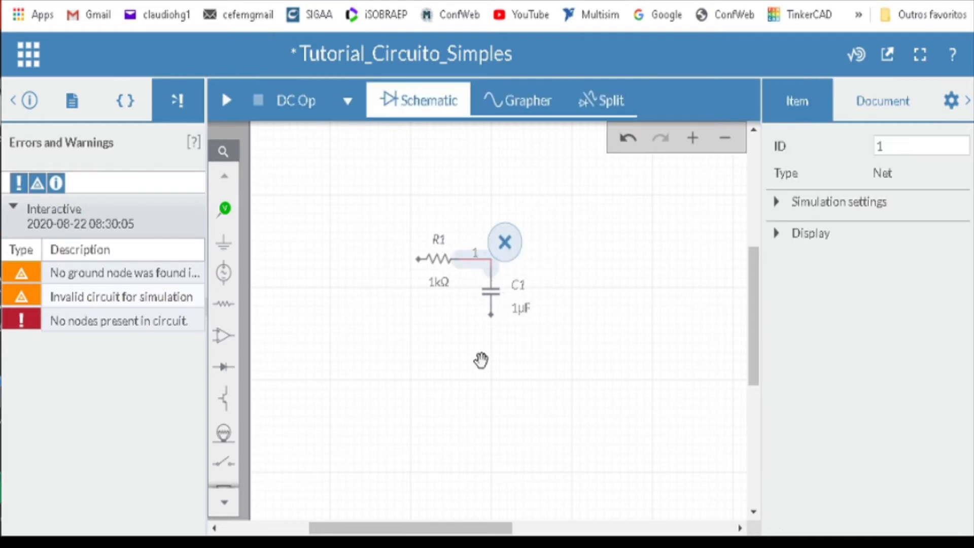
Step: Place a ground connector below capacitor C1 and attach it directly to the capacitor's lower terminal
{"action": "left_click", "coordinate": [223, 241]}
{"action": "left_click", "coordinate": [297, 301]}
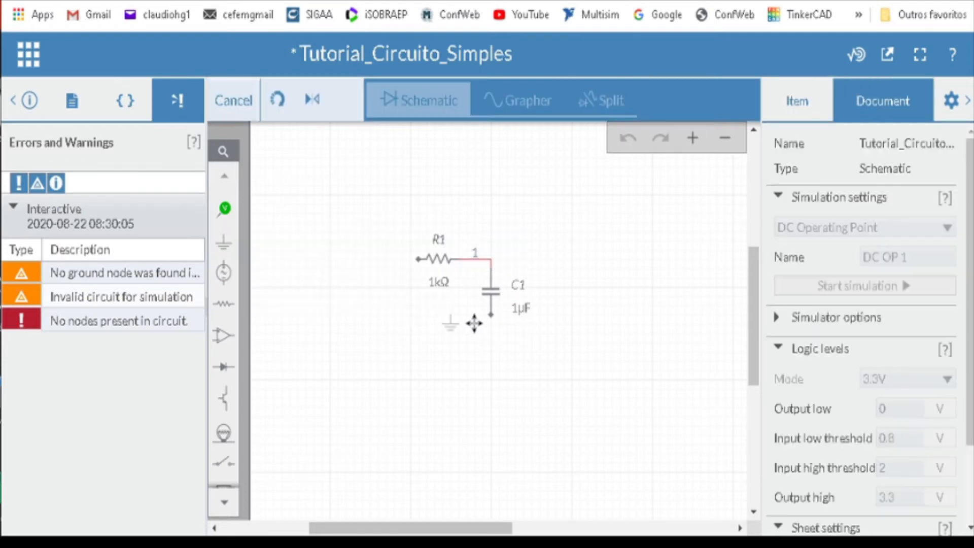
{"action": "left_click", "coordinate": [489, 336]}
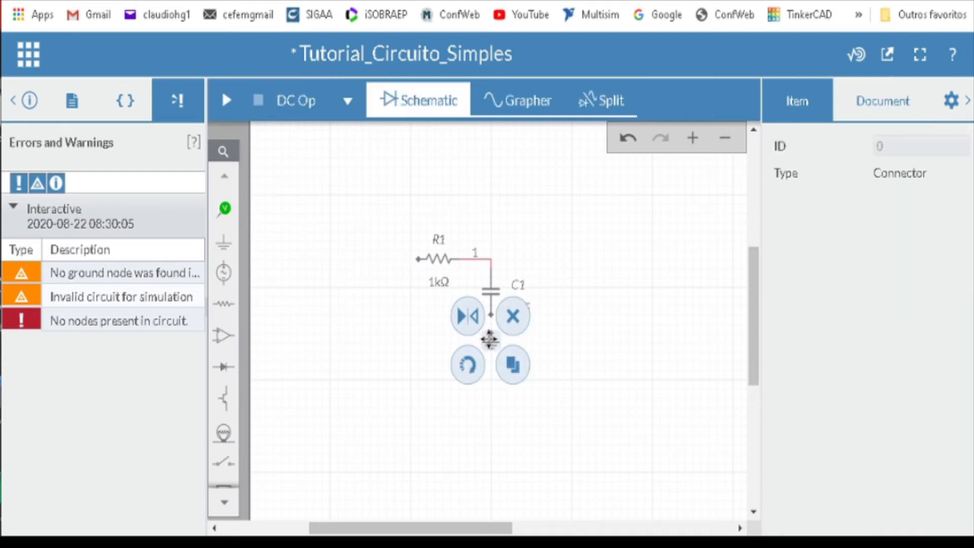
{"action": "left_click", "coordinate": [533, 331]}
{"action": "left_click", "coordinate": [493, 330]}
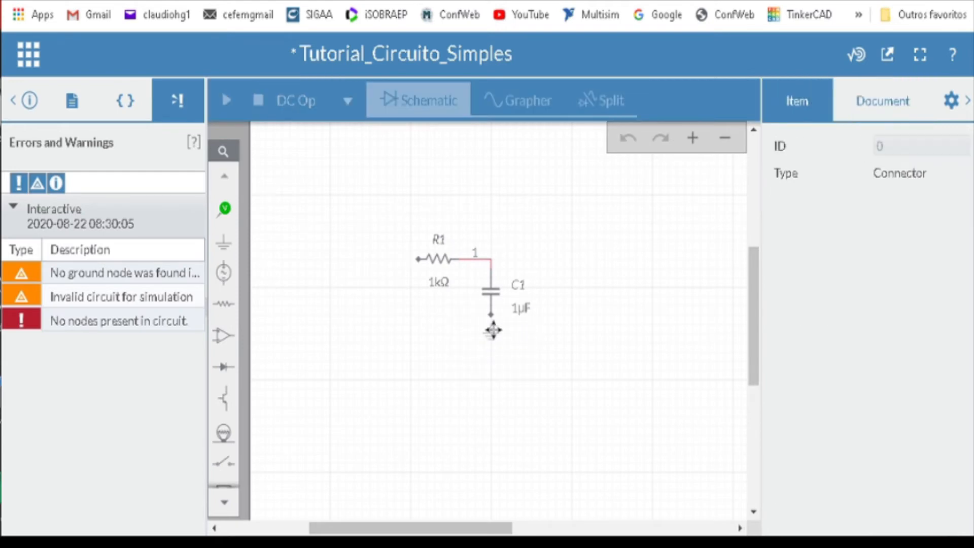
{"action": "left_click", "coordinate": [492, 327]}
{"action": "left_click", "coordinate": [558, 343]}
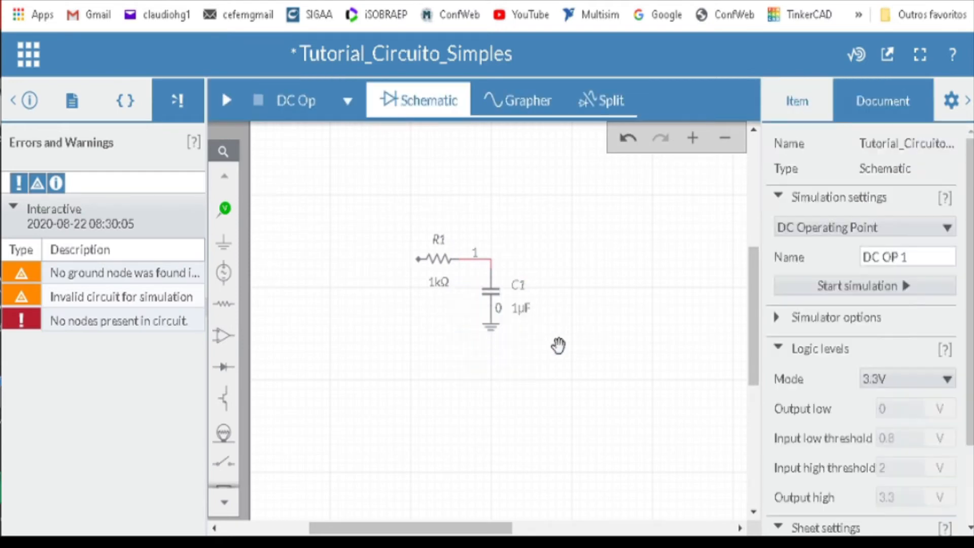
Step: Place a DC voltage source to the left of and below resistor R1
{"action": "left_click", "coordinate": [221, 282]}
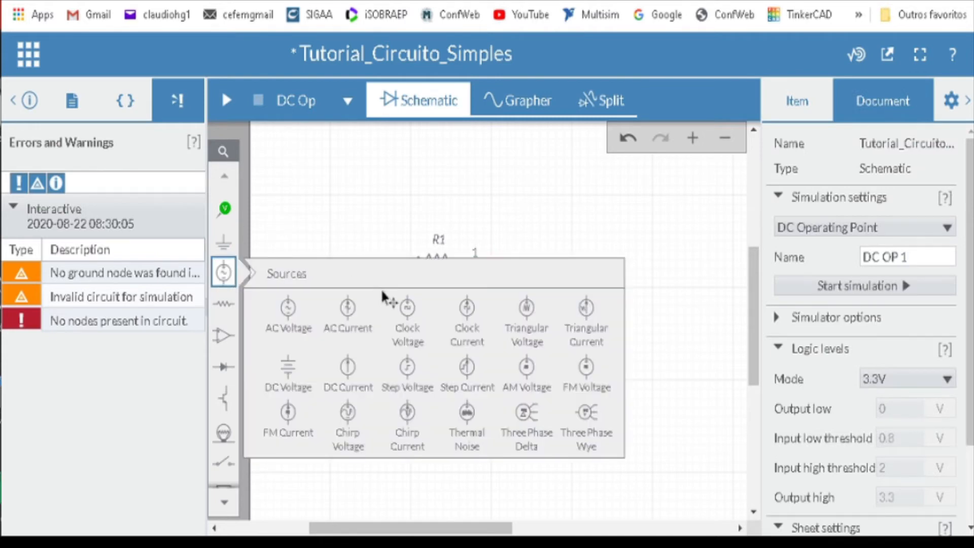
{"action": "left_click", "coordinate": [288, 379]}
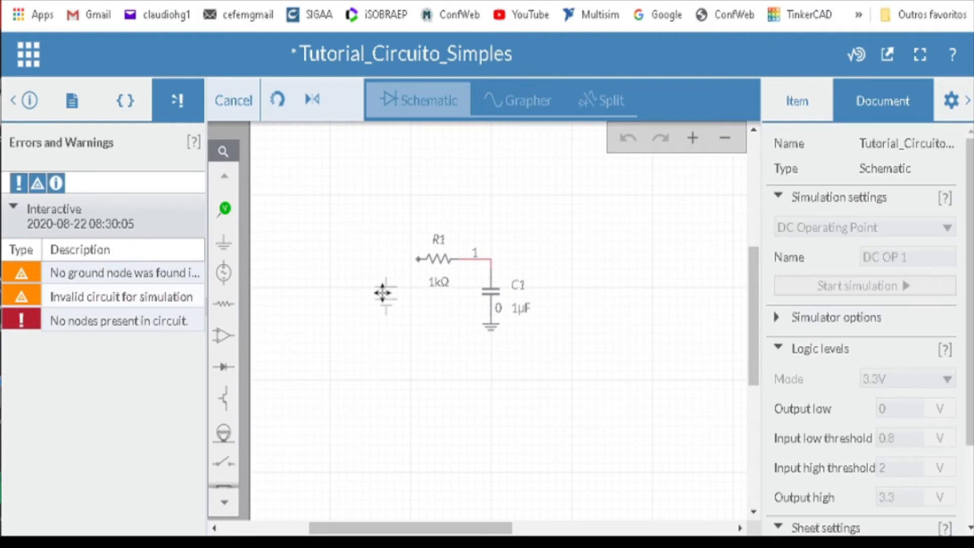
{"action": "left_click", "coordinate": [385, 293]}
{"action": "left_click", "coordinate": [376, 213]}
Step: Wire the upper terminal of source V1 to the left terminal of resistor R1 and attach a ground connector to V1's lower terminal
{"action": "left_click", "coordinate": [386, 279]}
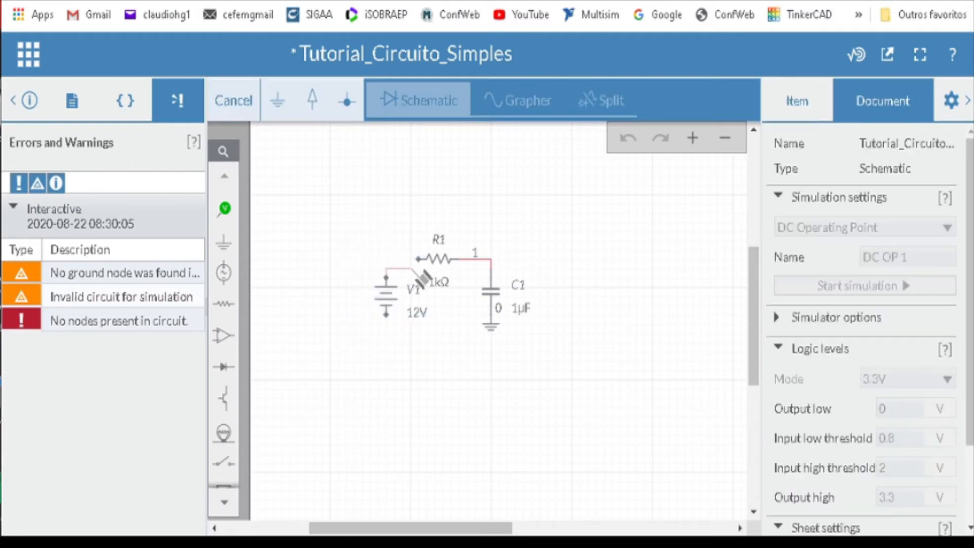
{"action": "left_click", "coordinate": [421, 260]}
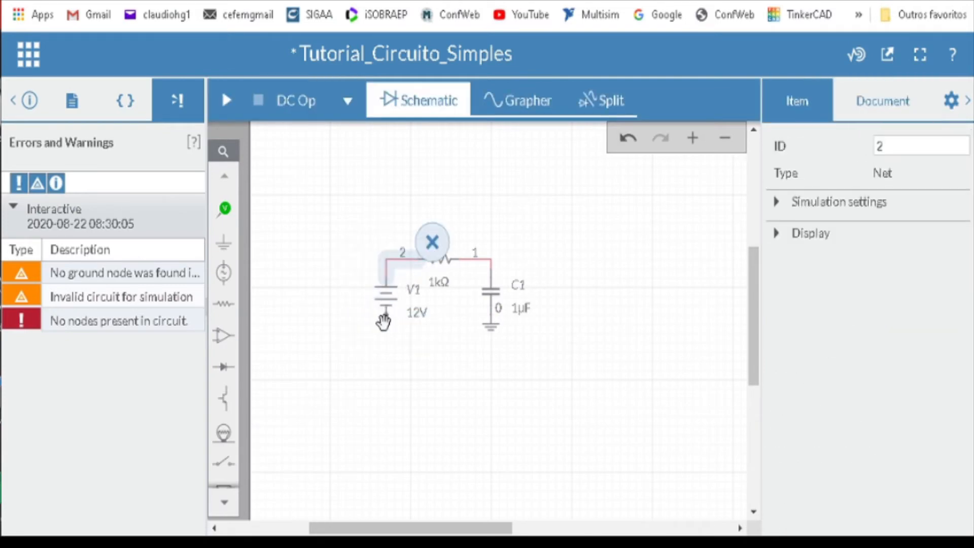
{"action": "left_click", "coordinate": [223, 243]}
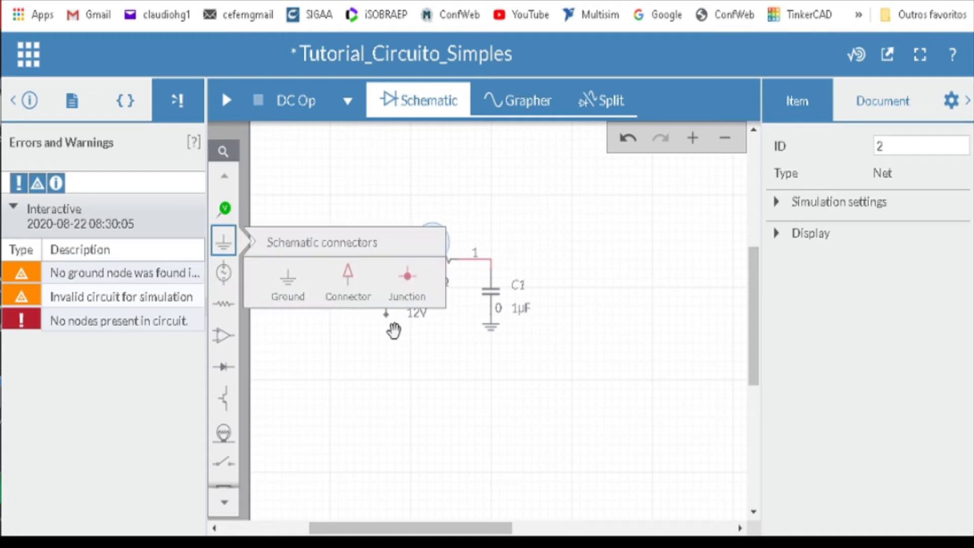
{"action": "left_click", "coordinate": [290, 292]}
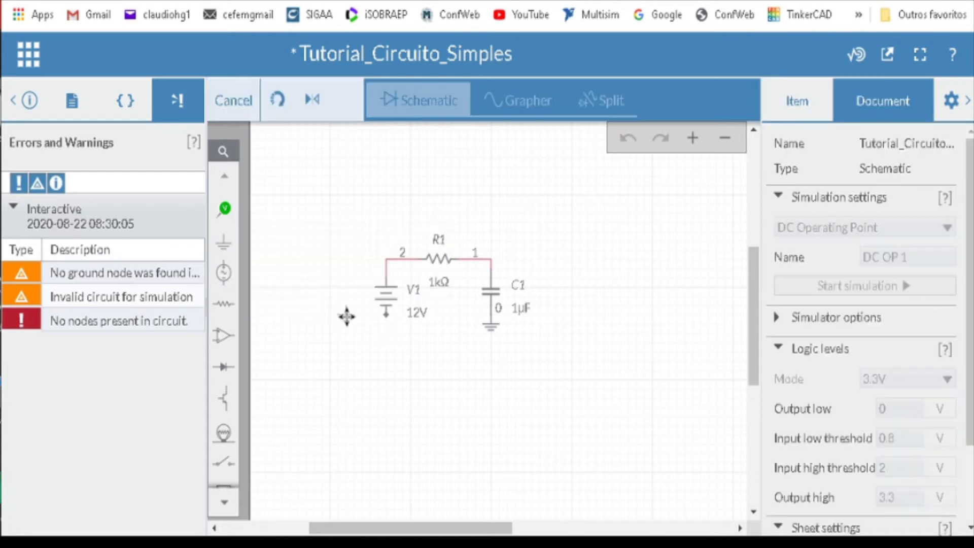
{"action": "left_click", "coordinate": [385, 321]}
{"action": "left_click", "coordinate": [557, 427]}
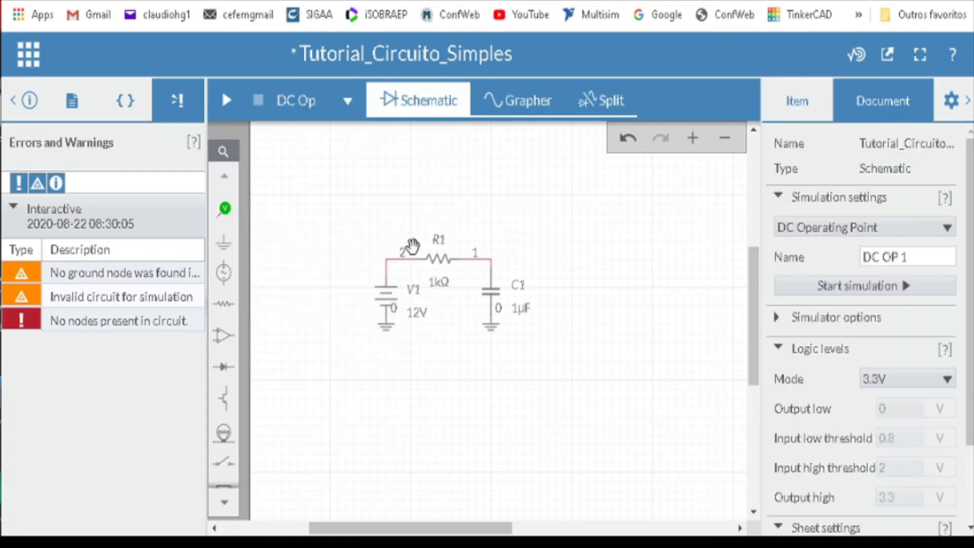
Step: Add a voltage probe on the net between R1 and C1 and move it up to the corner of the wire
{"action": "left_click", "coordinate": [226, 218]}
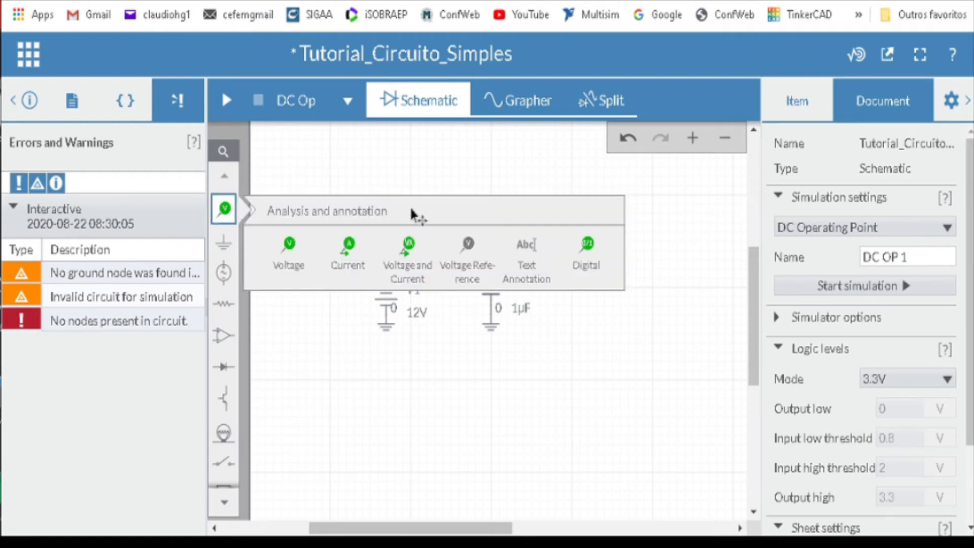
{"action": "left_click", "coordinate": [303, 245]}
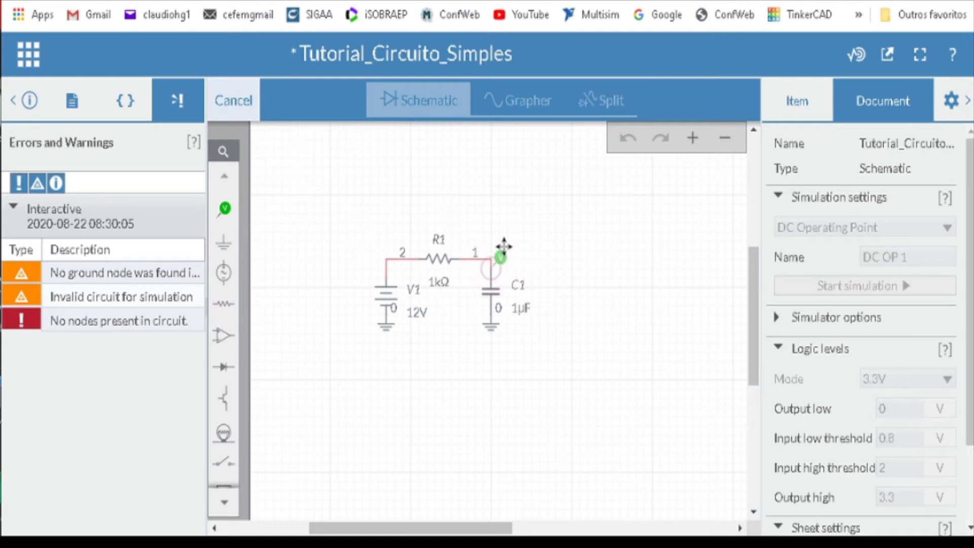
{"action": "left_click", "coordinate": [503, 249]}
{"action": "left_click", "coordinate": [591, 265]}
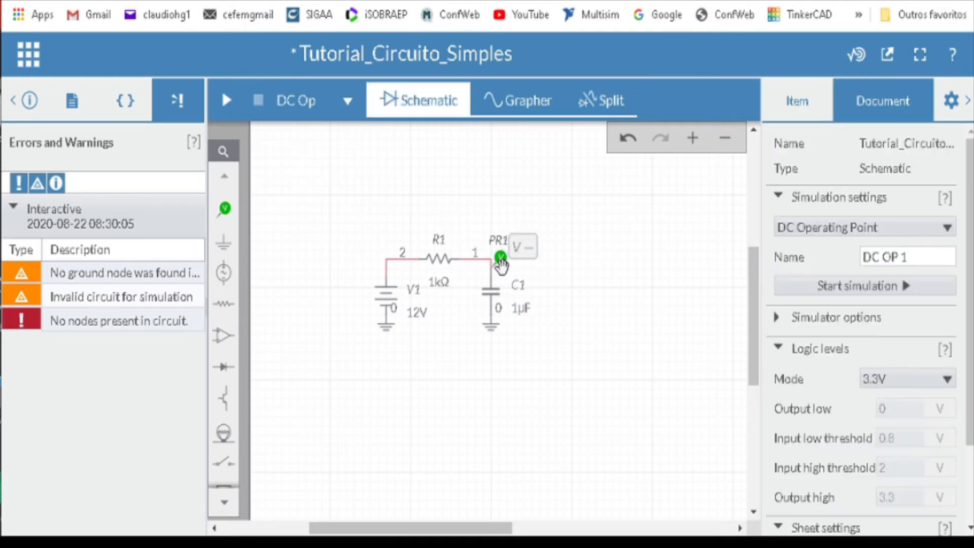
{"action": "left_click", "coordinate": [501, 257]}
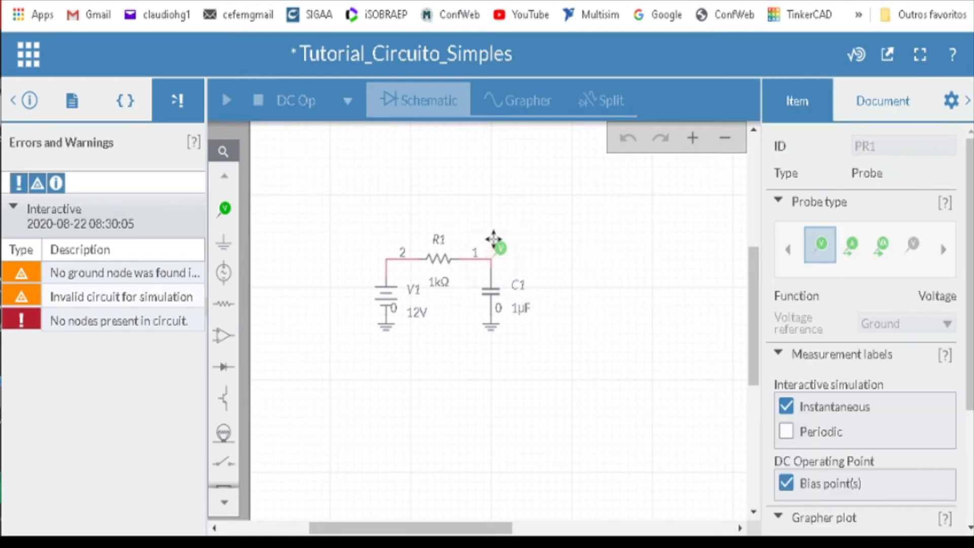
{"action": "left_click", "coordinate": [493, 239]}
{"action": "left_click", "coordinate": [583, 278]}
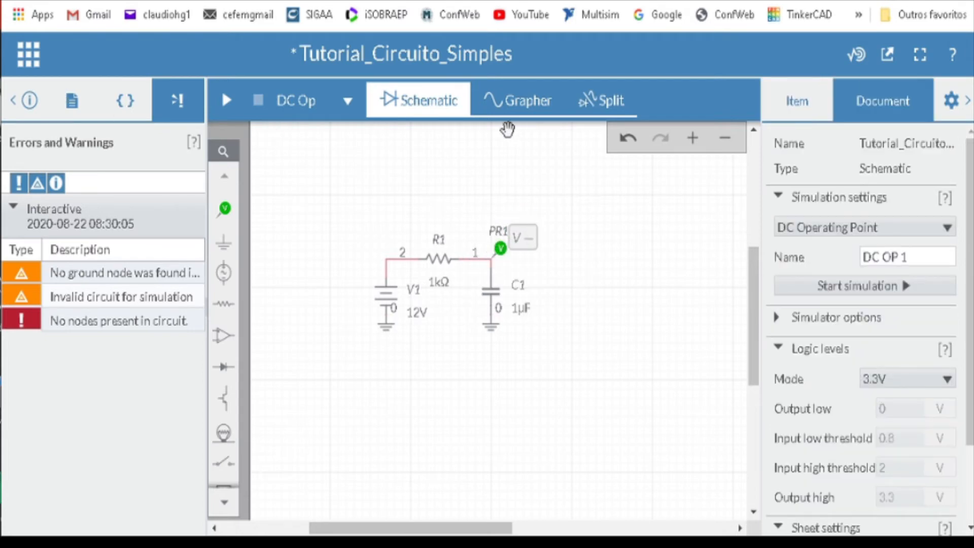
Step: Show the schematic and the grapher side by side in the Split view, with the document's simulation settings open
{"action": "left_click", "coordinate": [513, 100]}
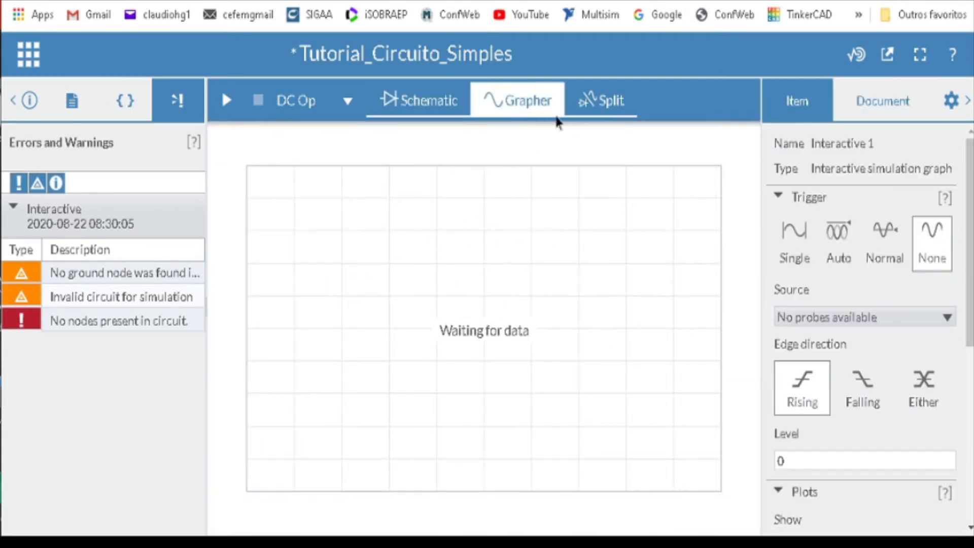
{"action": "left_click", "coordinate": [614, 94]}
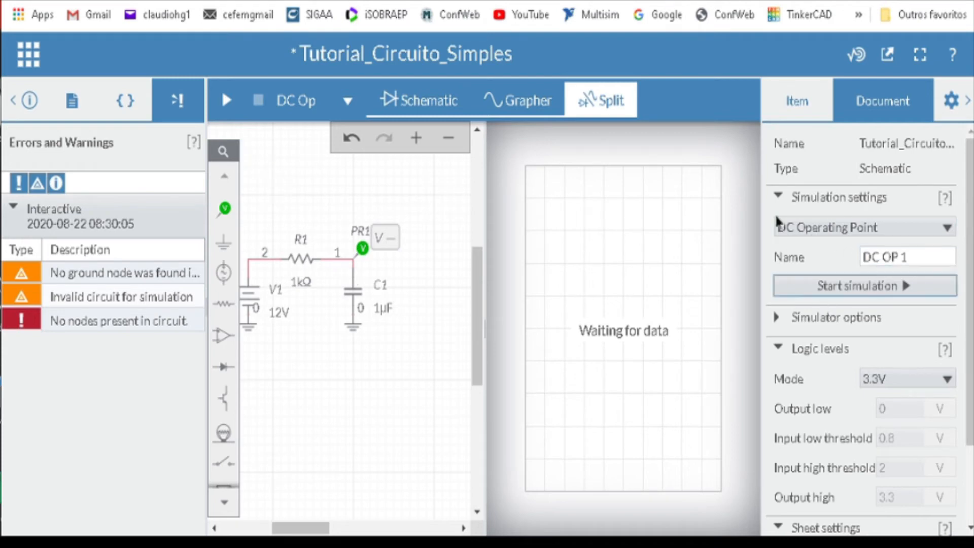
{"action": "left_click", "coordinate": [799, 105]}
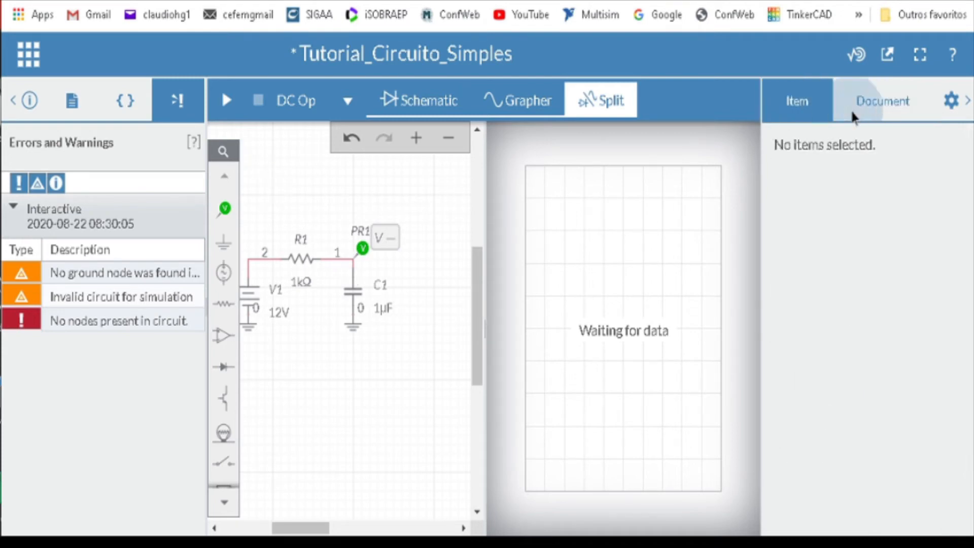
{"action": "left_click", "coordinate": [851, 108]}
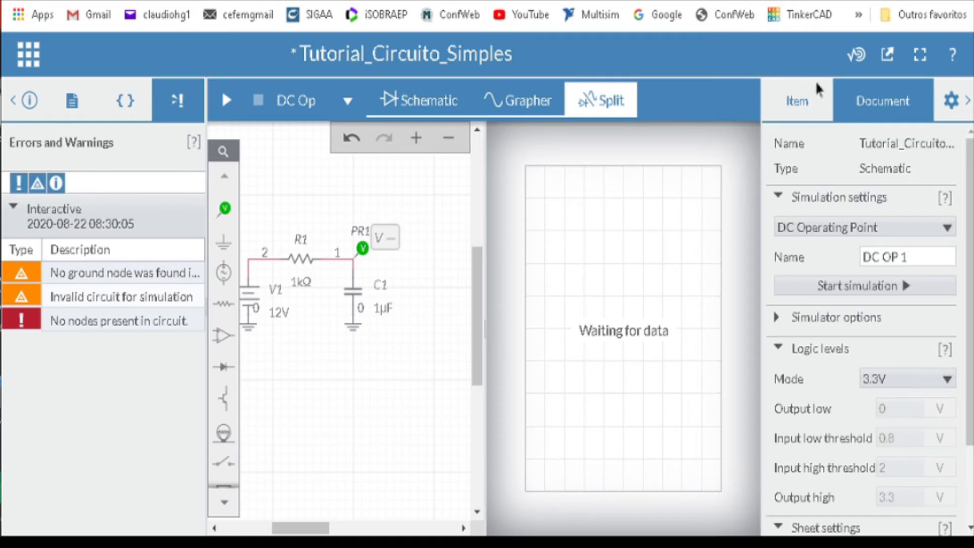
Step: Change the simulation type from DC Operating Point to Interactive and run the simulation
{"action": "left_click", "coordinate": [859, 224]}
{"action": "left_click", "coordinate": [861, 227]}
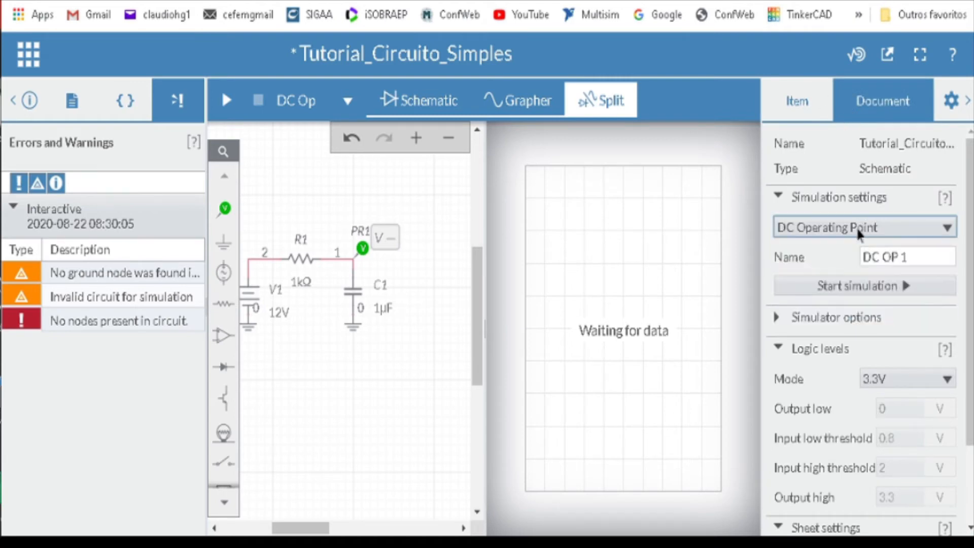
{"action": "left_click", "coordinate": [854, 224]}
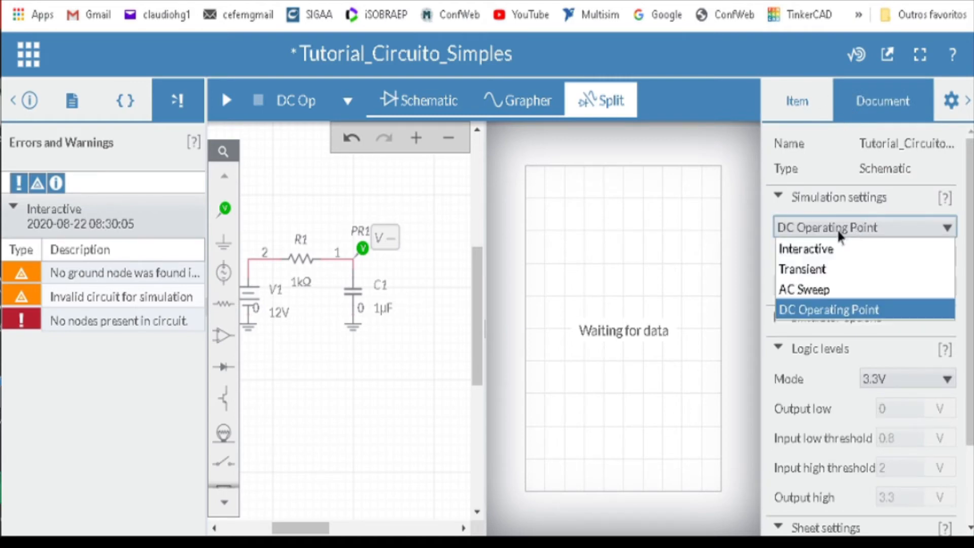
{"action": "left_click", "coordinate": [806, 250]}
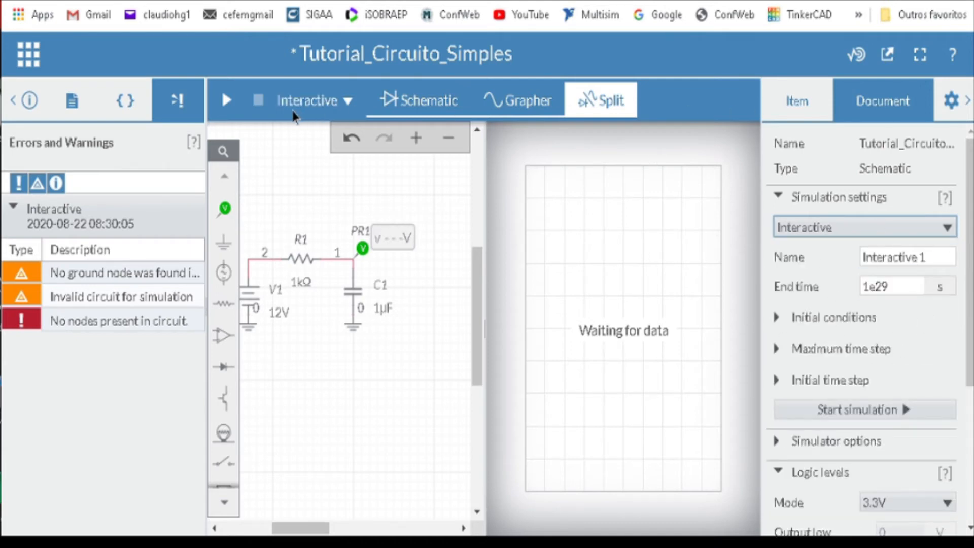
{"action": "left_click", "coordinate": [225, 101]}
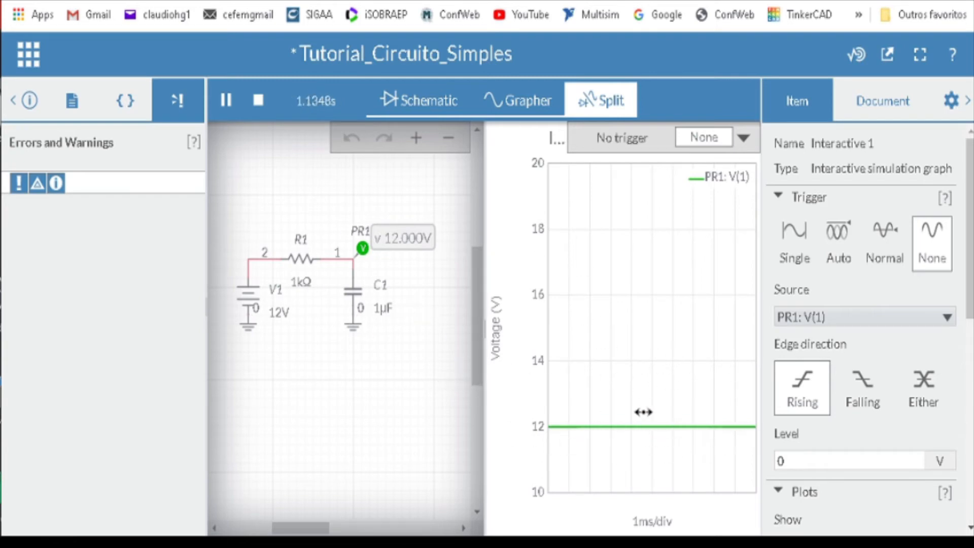
Step: Examine the display and simulation settings of the ground net under source V1 and stop the running simulation
{"action": "left_click", "coordinate": [256, 295]}
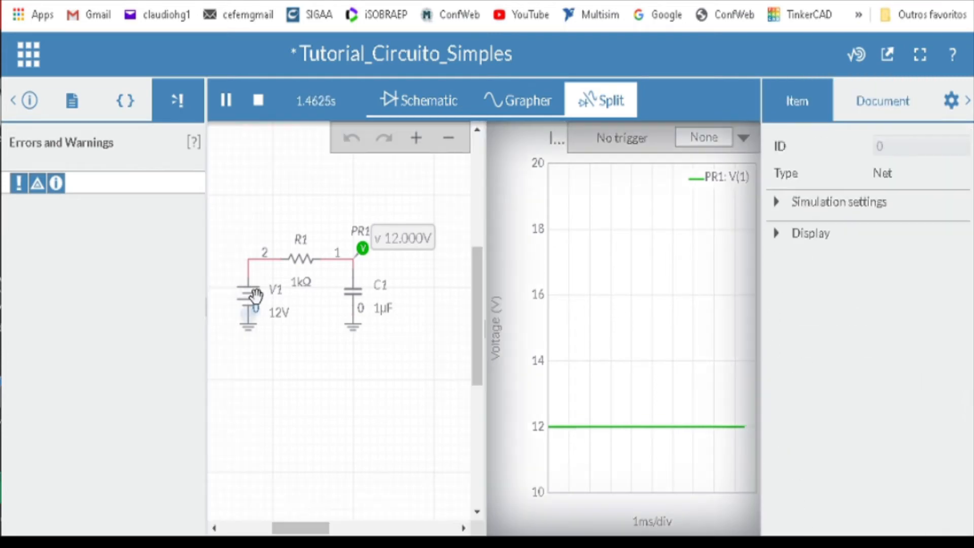
{"action": "left_click", "coordinate": [777, 234]}
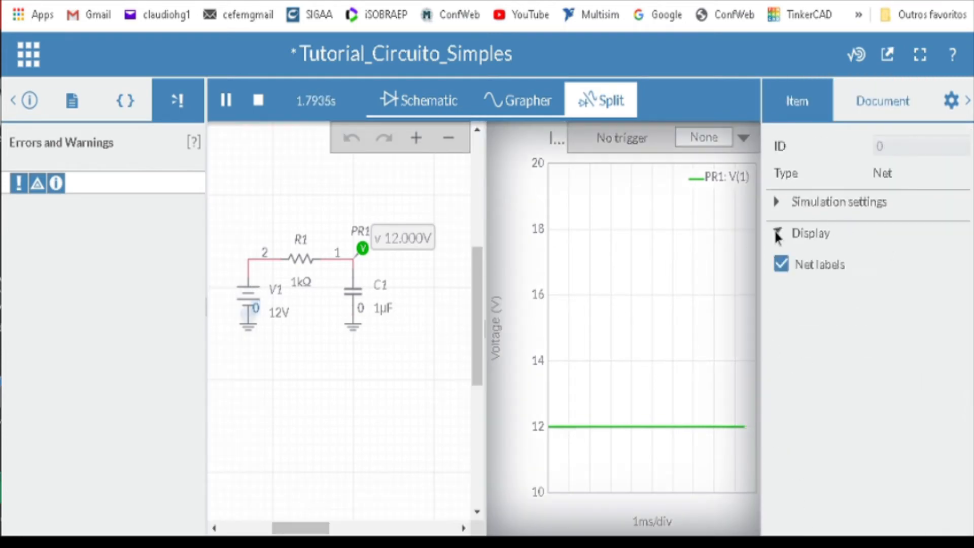
{"action": "left_click", "coordinate": [777, 202]}
{"action": "left_click", "coordinate": [777, 202]}
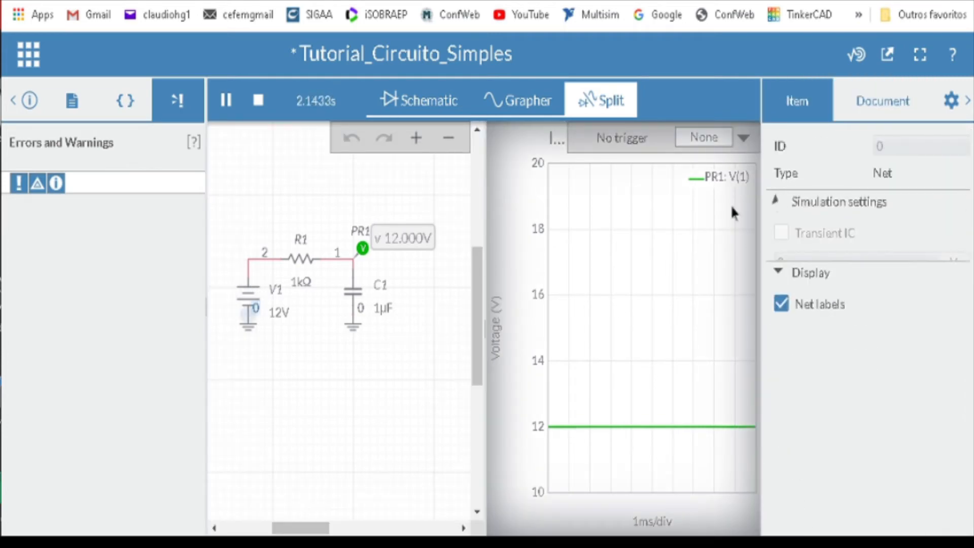
{"action": "left_click", "coordinate": [258, 101]}
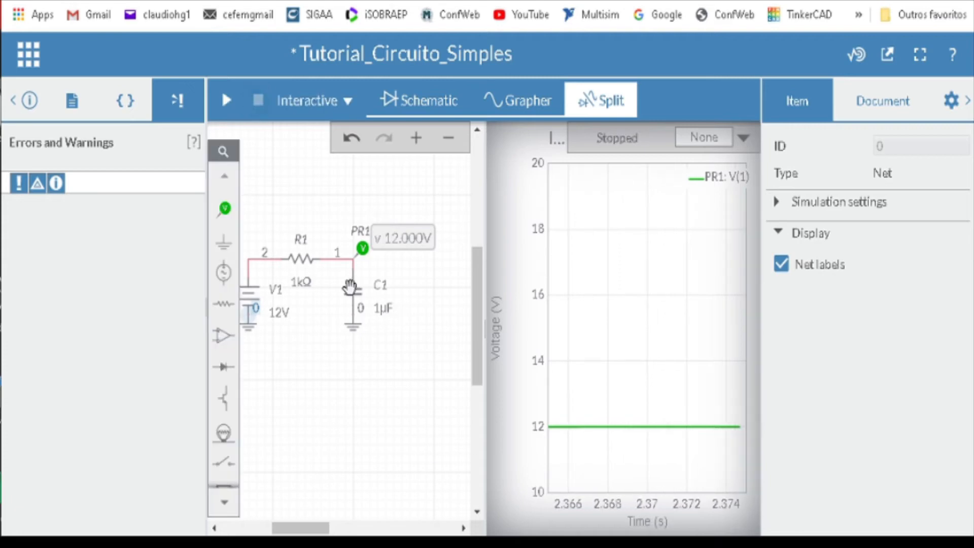
{"action": "left_click", "coordinate": [303, 280]}
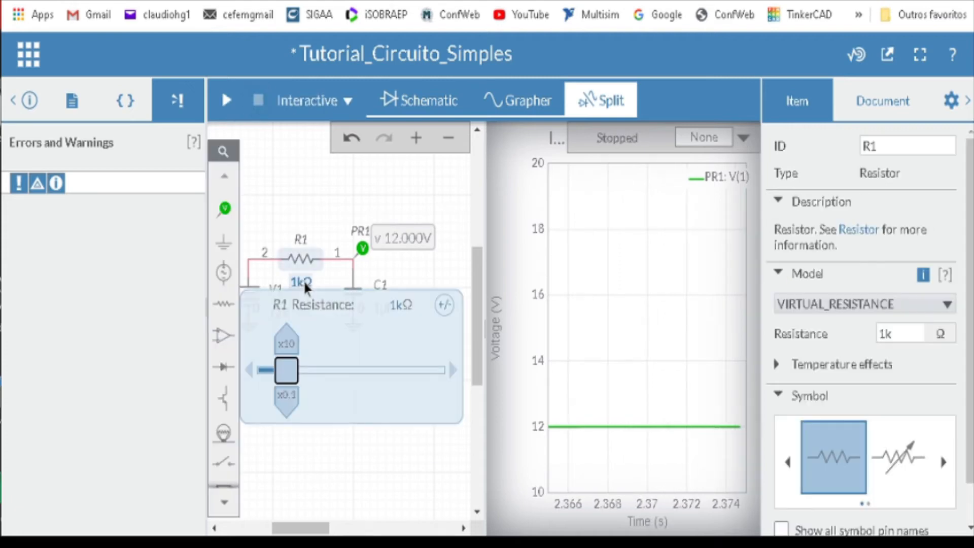
{"action": "left_click", "coordinate": [333, 196]}
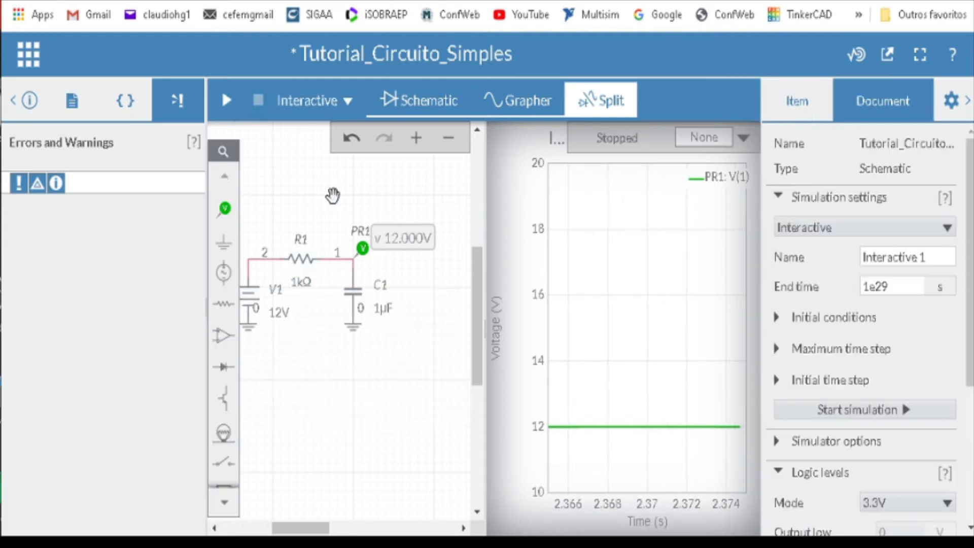
{"action": "left_click", "coordinate": [303, 280]}
{"action": "left_click", "coordinate": [300, 211]}
Step: Run the interactive simulation, raise R1's resistance to 6.10 kΩ while it is running, and stop the simulation
{"action": "left_click", "coordinate": [227, 101]}
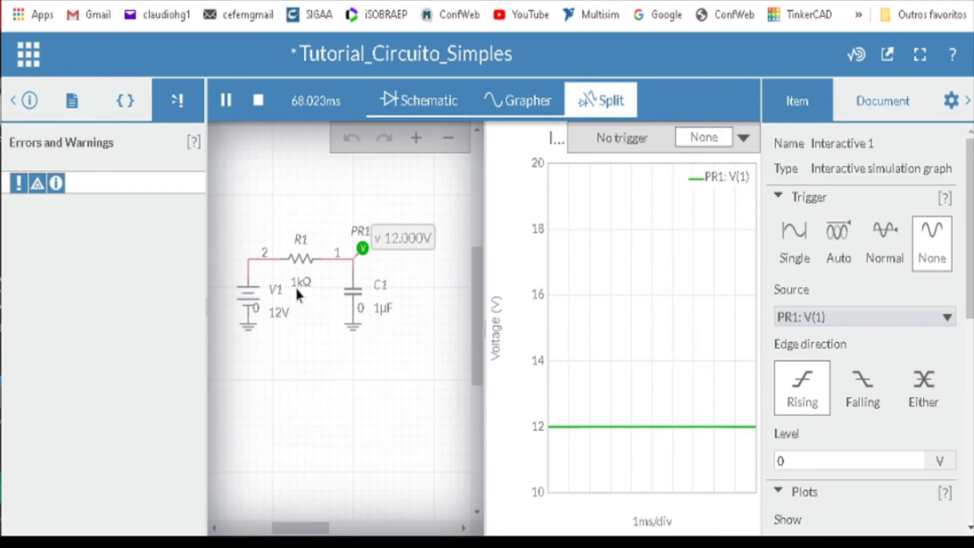
{"action": "left_click", "coordinate": [297, 290]}
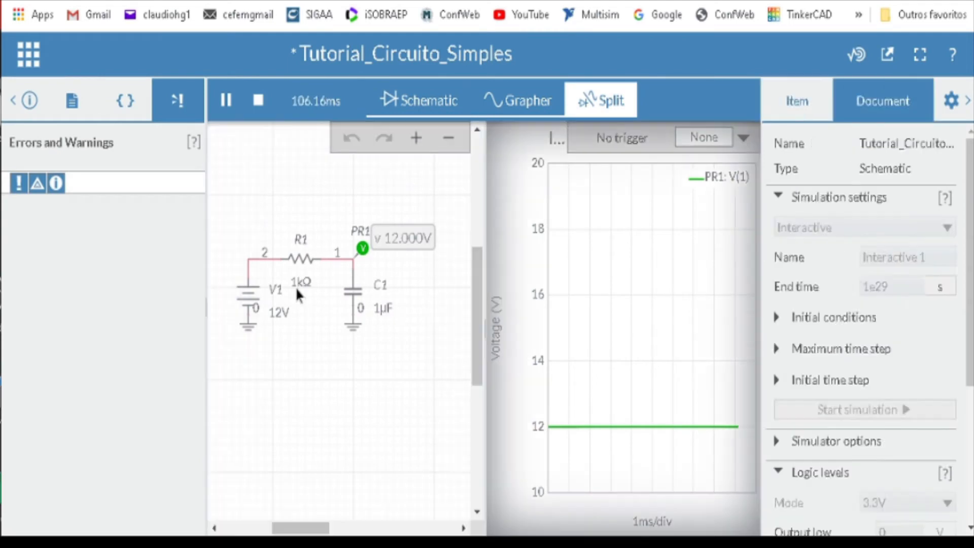
{"action": "left_click", "coordinate": [301, 281]}
{"action": "left_click_drag", "start_coordinate": [289, 372], "coordinate": [367, 373]}
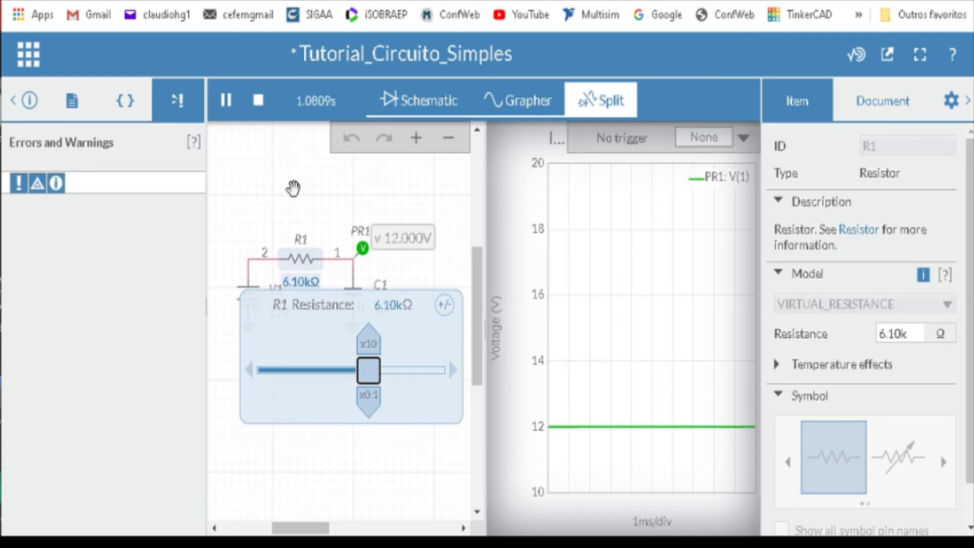
{"action": "left_click", "coordinate": [294, 187]}
{"action": "left_click", "coordinate": [258, 100]}
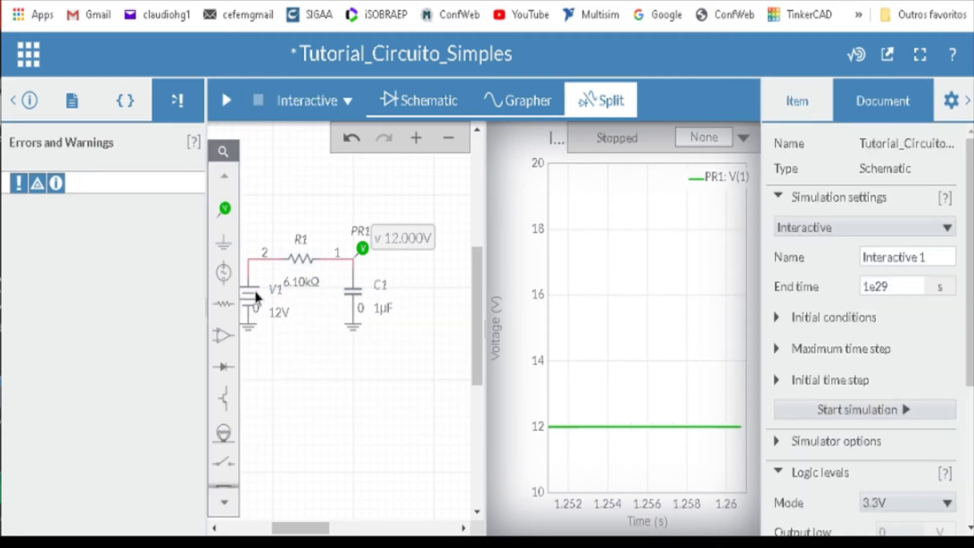
Step: Set the resistance of R1 to 1.00 kΩ
{"action": "left_click_drag", "start_coordinate": [327, 528], "coordinate": [313, 534]}
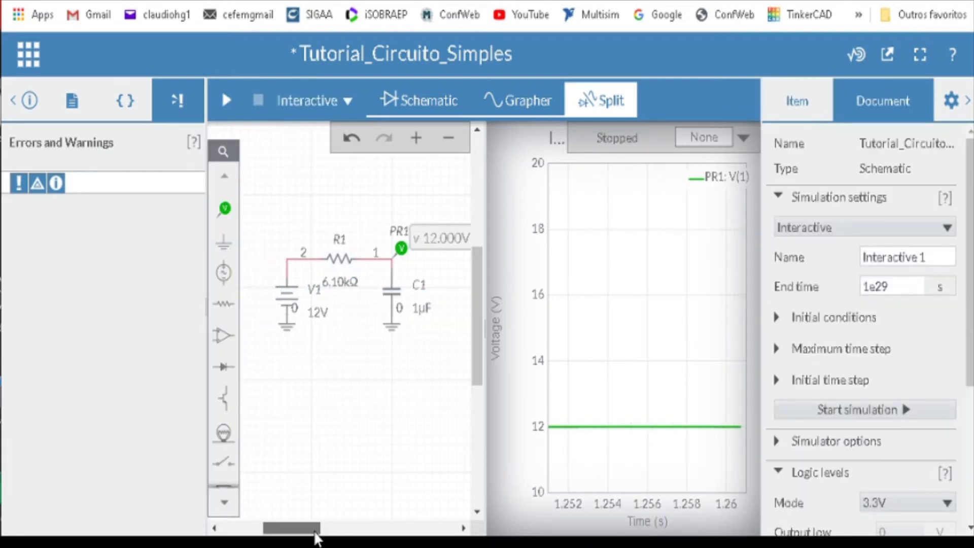
{"action": "left_click", "coordinate": [329, 281]}
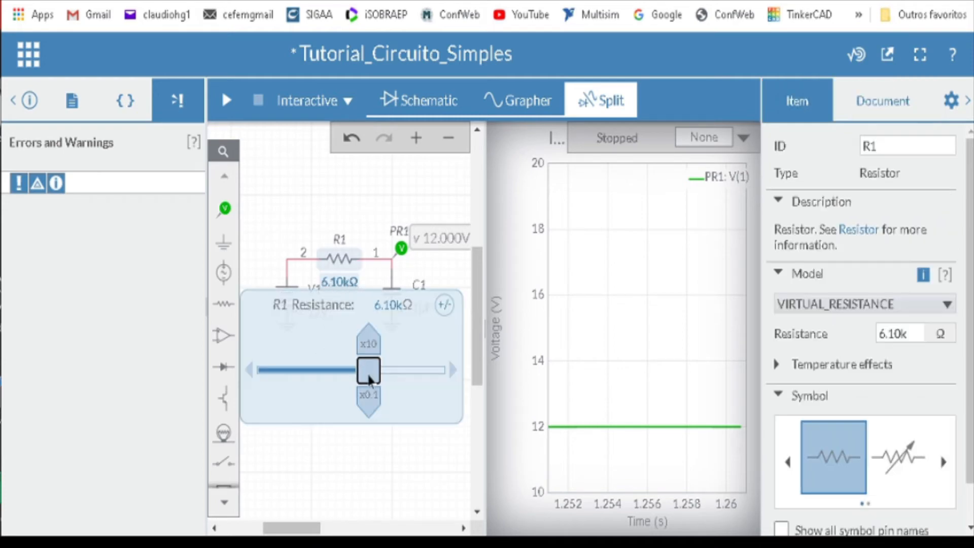
{"action": "left_click_drag", "start_coordinate": [369, 371], "coordinate": [287, 390]}
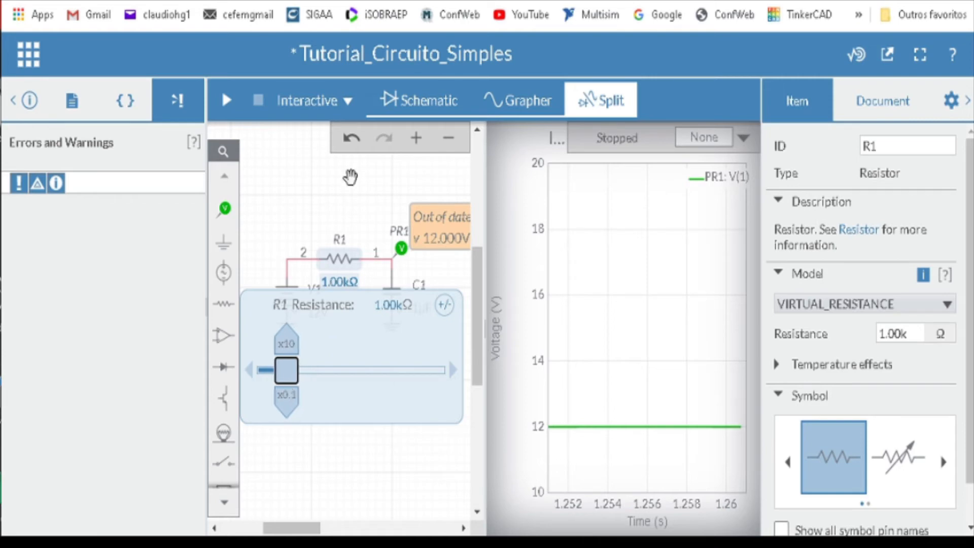
{"action": "left_click", "coordinate": [351, 175]}
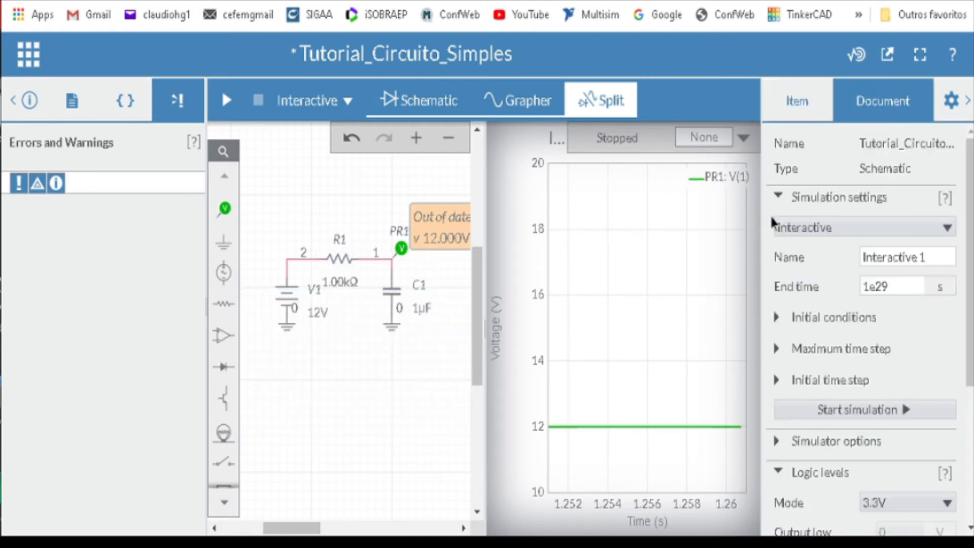
Step: Set the simulation type to Transient
{"action": "left_click", "coordinate": [809, 227]}
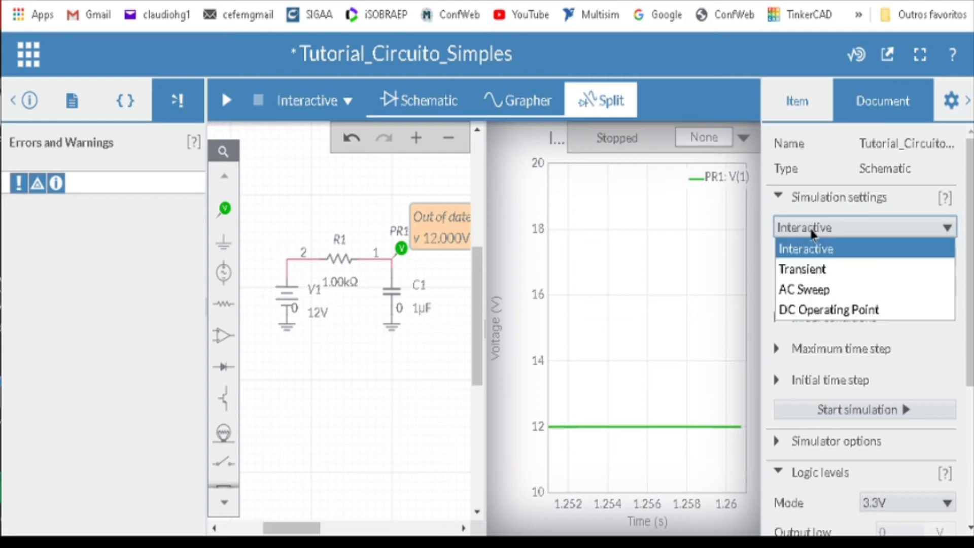
{"action": "left_click", "coordinate": [803, 270]}
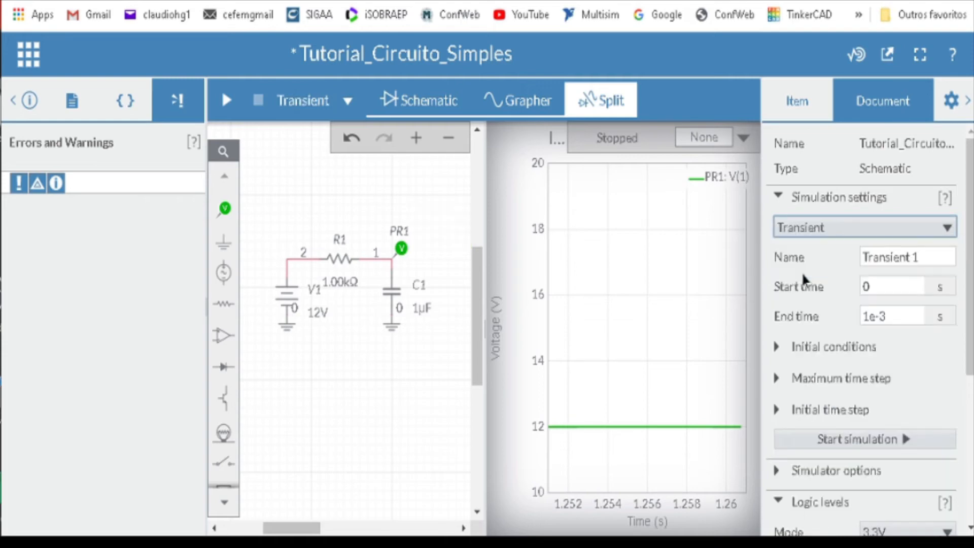
{"action": "double_click", "coordinate": [905, 289]}
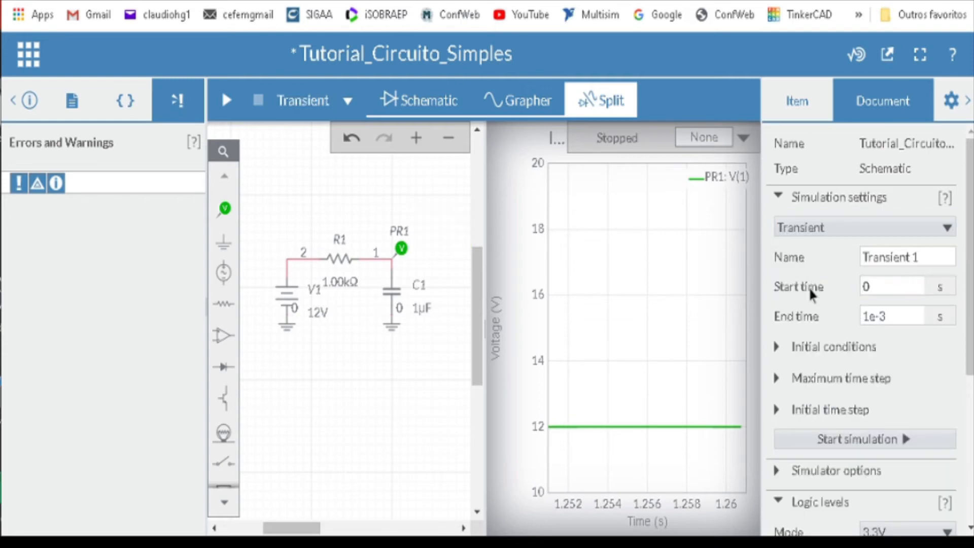
Step: Delete the DC source V1 and place an AC Voltage source on the ground below it as its replacement
{"action": "left_click", "coordinate": [896, 321]}
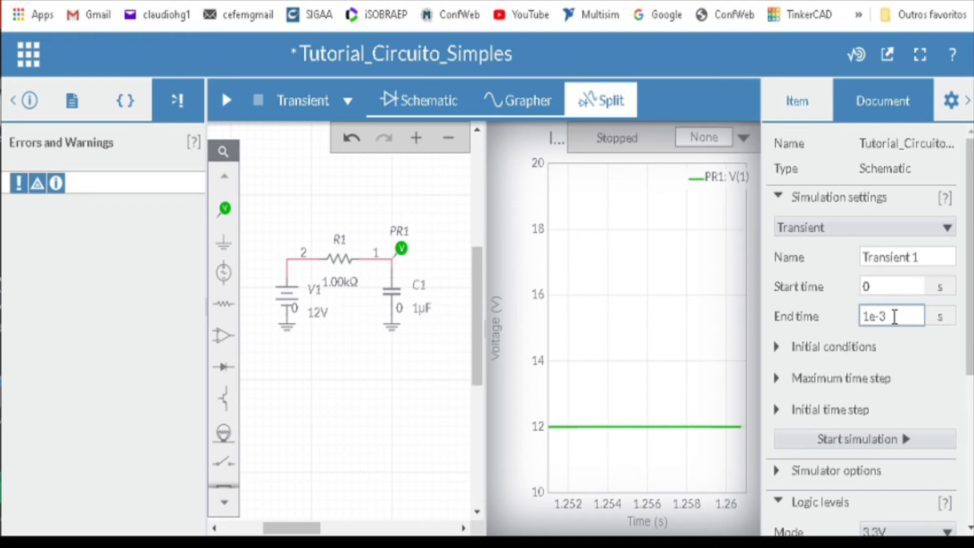
{"action": "left_click", "coordinate": [291, 294]}
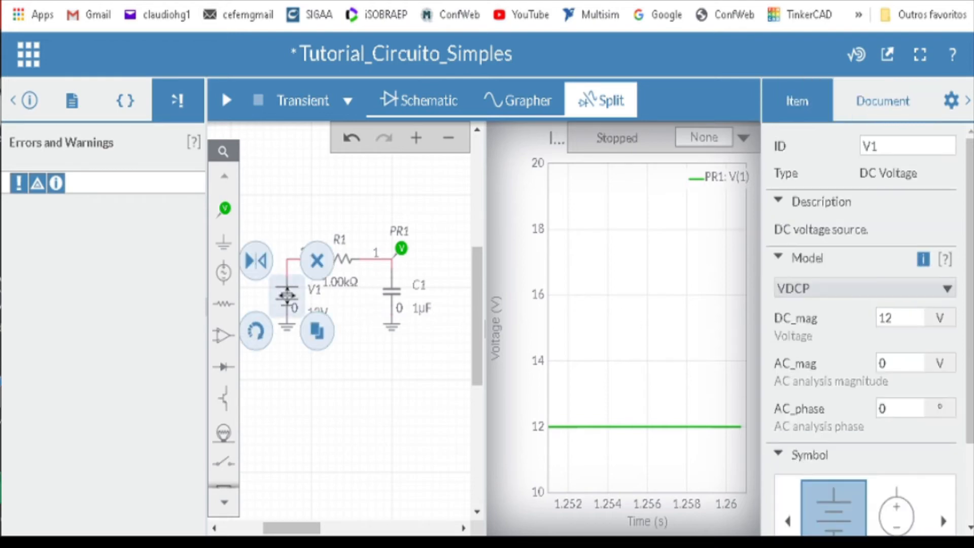
{"action": "key", "text": "Delete"}
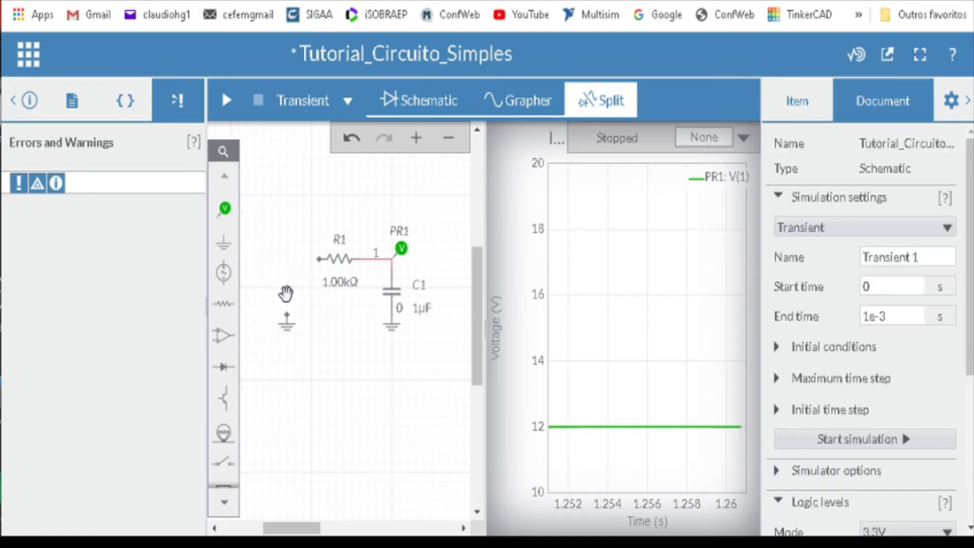
{"action": "left_click", "coordinate": [227, 270]}
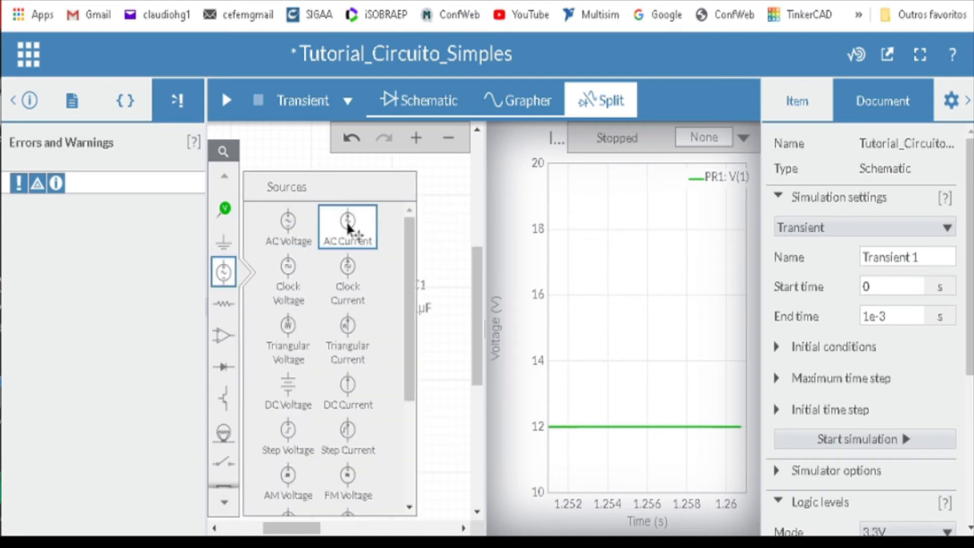
{"action": "left_click", "coordinate": [300, 238]}
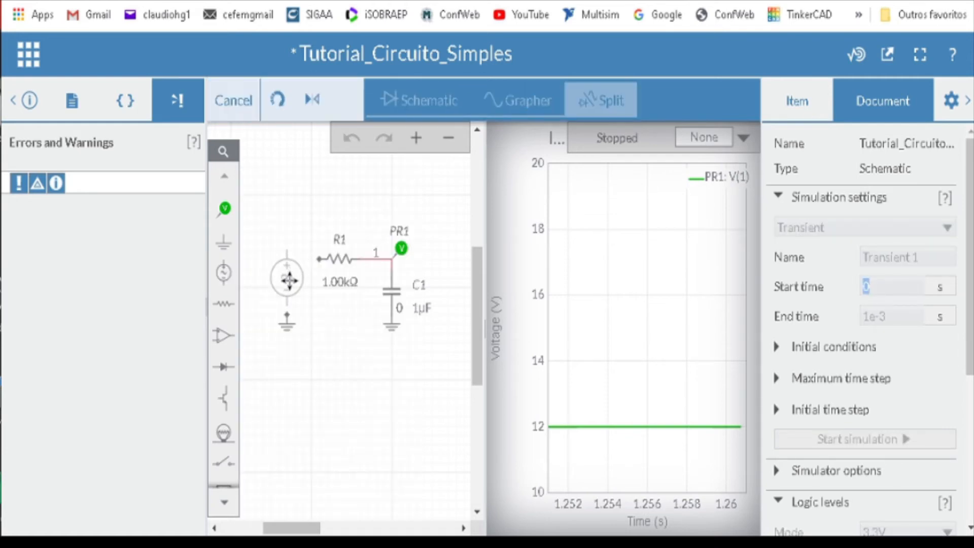
{"action": "left_click", "coordinate": [289, 290]}
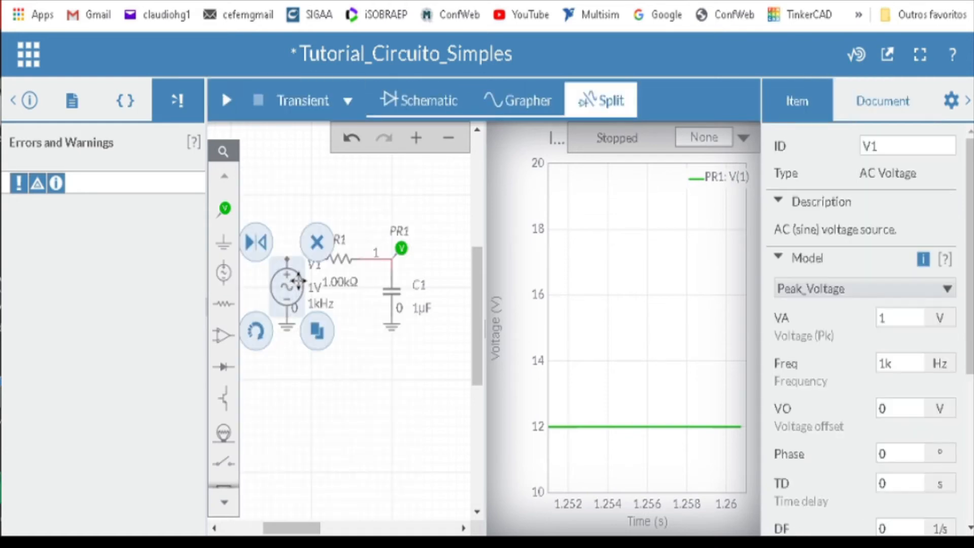
Step: Wire the positive terminal of the AC source to the free end of R1 and run the Transient simulation
{"action": "left_click", "coordinate": [299, 209]}
{"action": "left_click", "coordinate": [287, 259]}
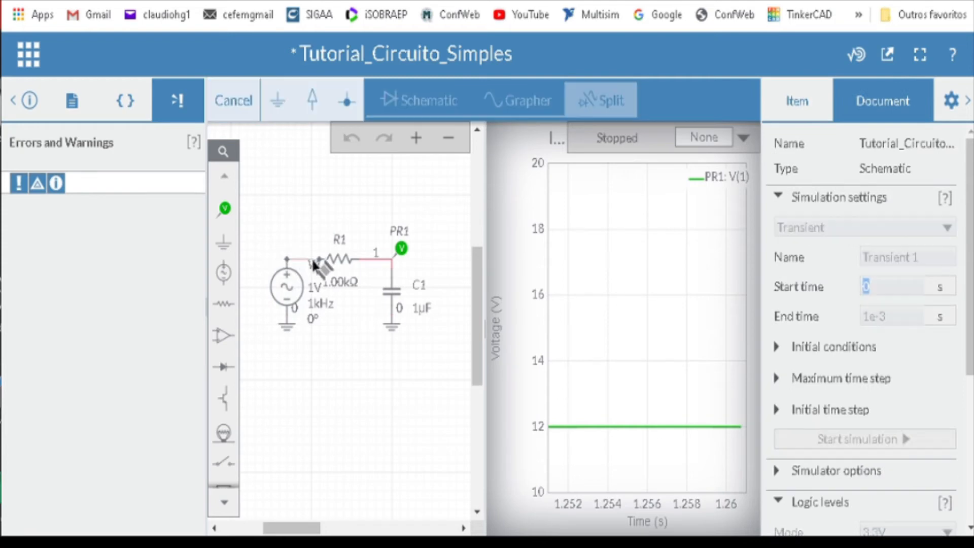
{"action": "left_click", "coordinate": [319, 257]}
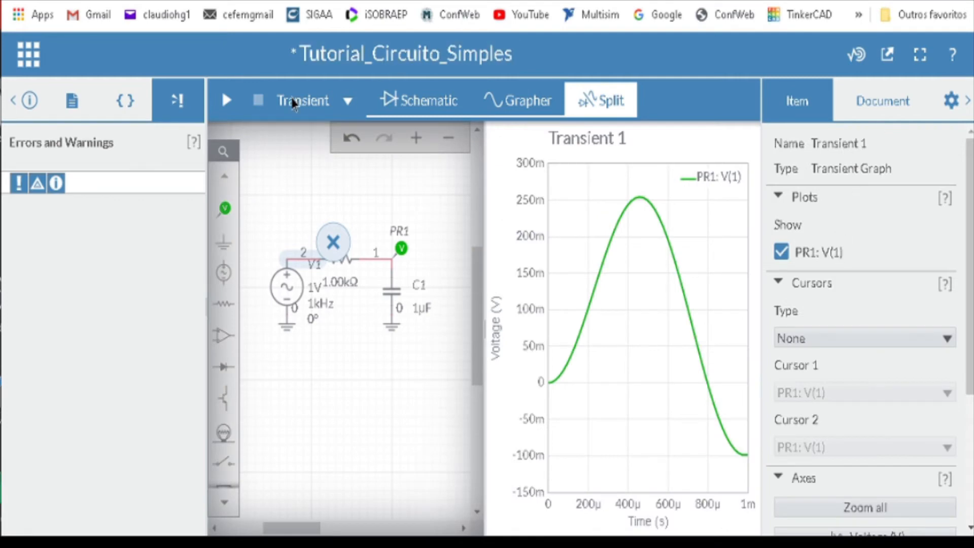
{"action": "scroll", "coordinate": [802, 236], "scroll_direction": "down", "scroll_amount": 2}
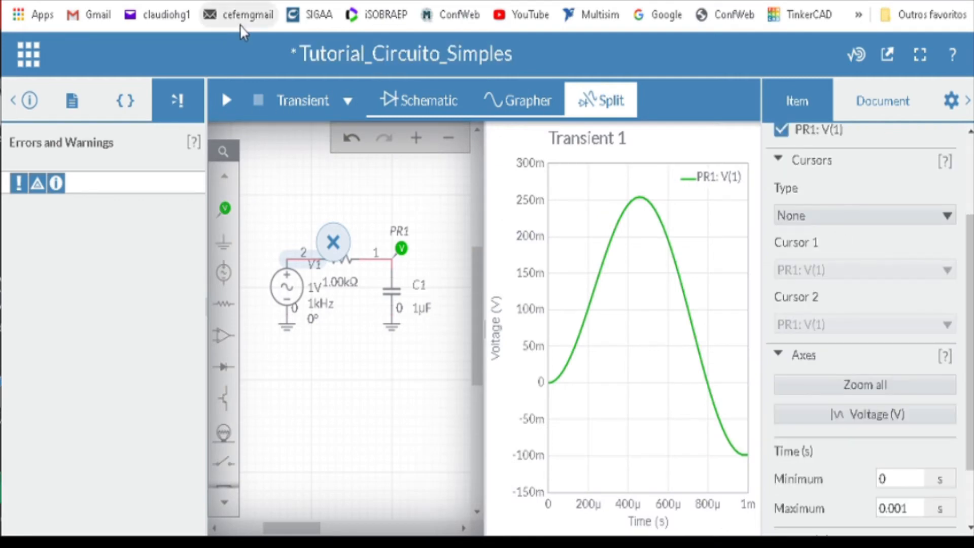
Step: Set the simulation type to Interactive, run the circuit with the AC source, and stop the simulation
{"action": "left_click", "coordinate": [320, 101]}
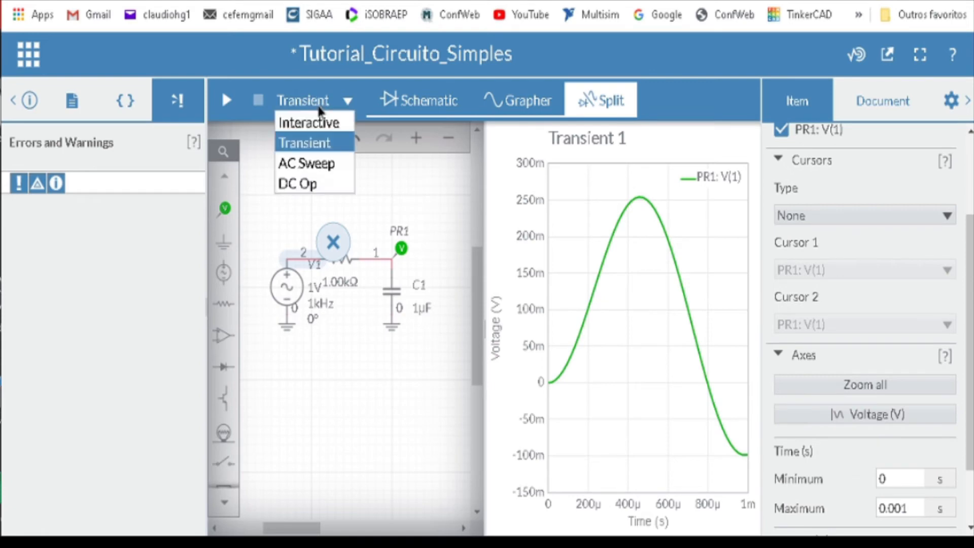
{"action": "left_click", "coordinate": [317, 122]}
{"action": "left_click", "coordinate": [226, 100]}
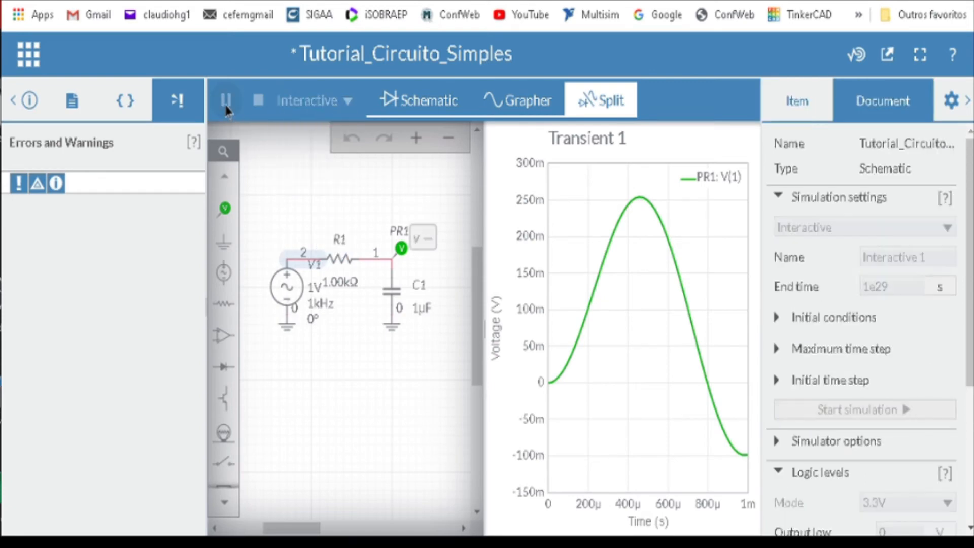
{"action": "left_click", "coordinate": [338, 279]}
{"action": "left_click", "coordinate": [338, 280], "text": "shift"}
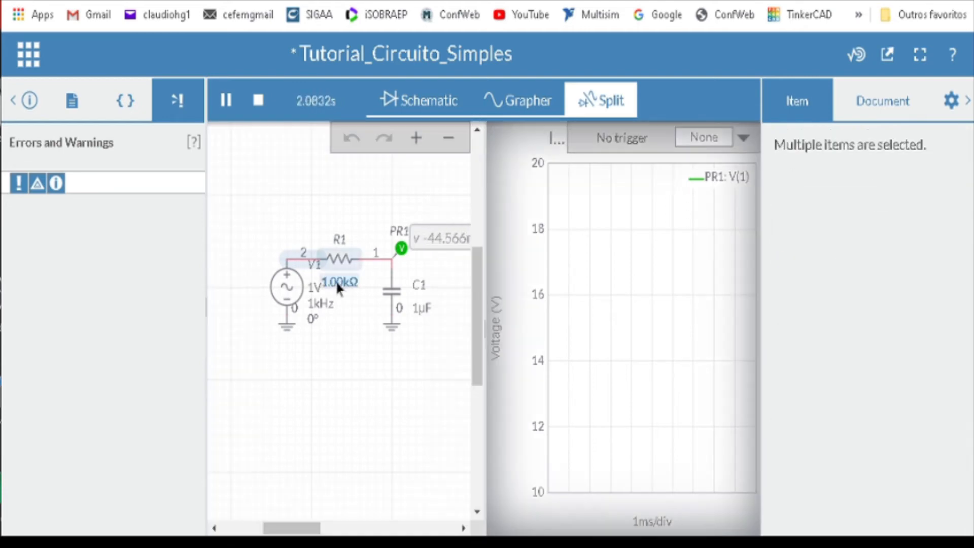
{"action": "left_click", "coordinate": [259, 101]}
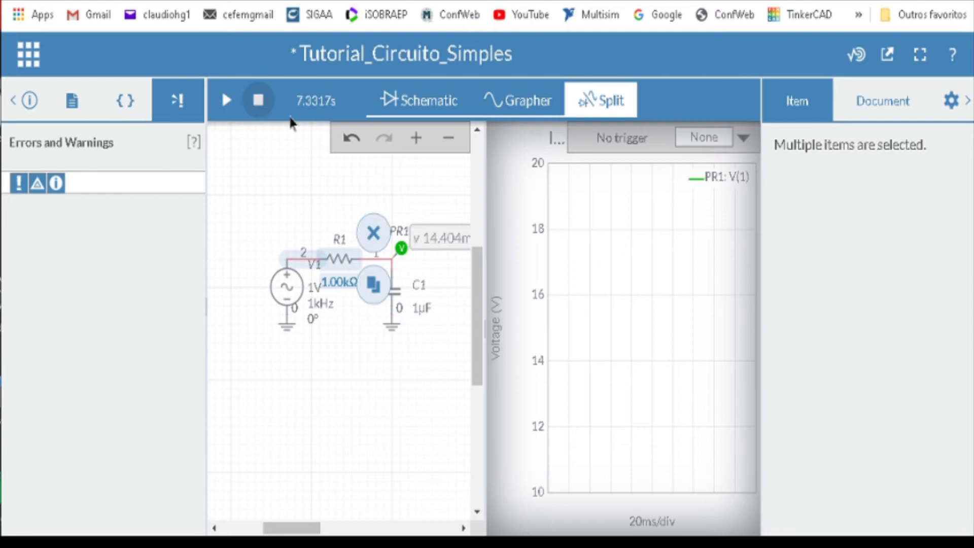
{"action": "left_click", "coordinate": [374, 394]}
Step: Delete the AC source and undo the recent edits back to the 12 V DC source and the 6.10 kΩ resistance of R1
{"action": "left_click", "coordinate": [294, 292]}
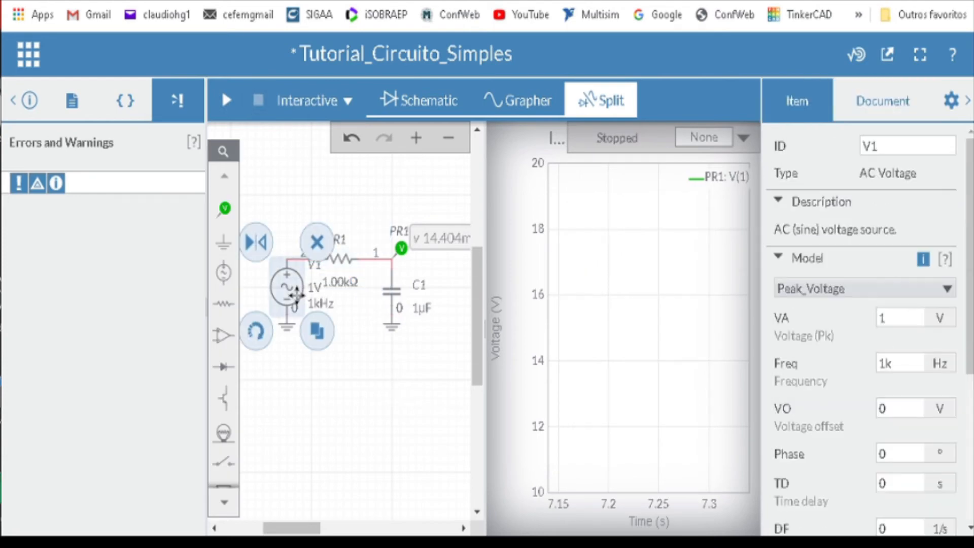
{"action": "key", "text": "Delete"}
{"action": "key", "text": "ctrl+z"}
{"action": "key", "text": "ctrl+z"}
{"action": "key", "text": "ctrl+z"}
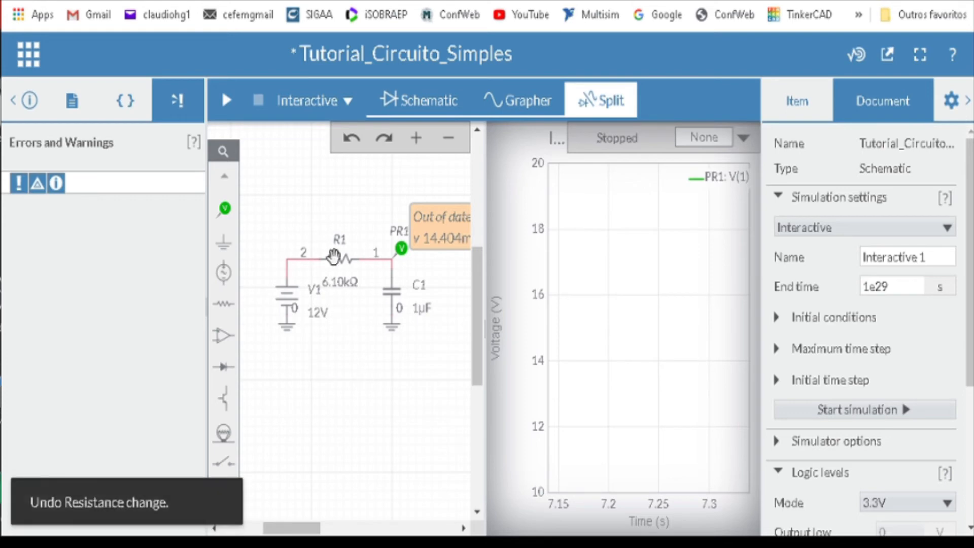
Step: Run and stop the interactive simulation of the DC circuit, and set the simulation type to Transient
{"action": "left_click", "coordinate": [227, 100]}
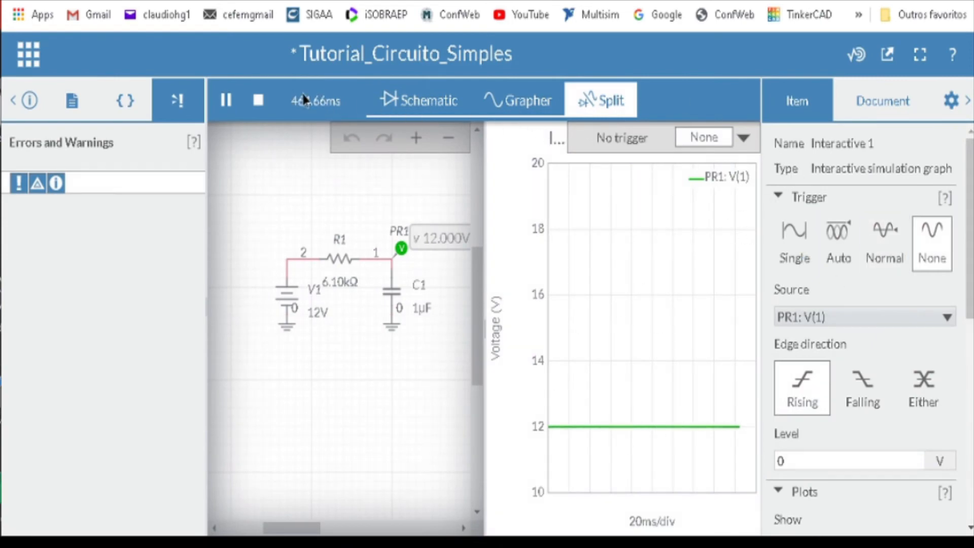
{"action": "left_click", "coordinate": [259, 100]}
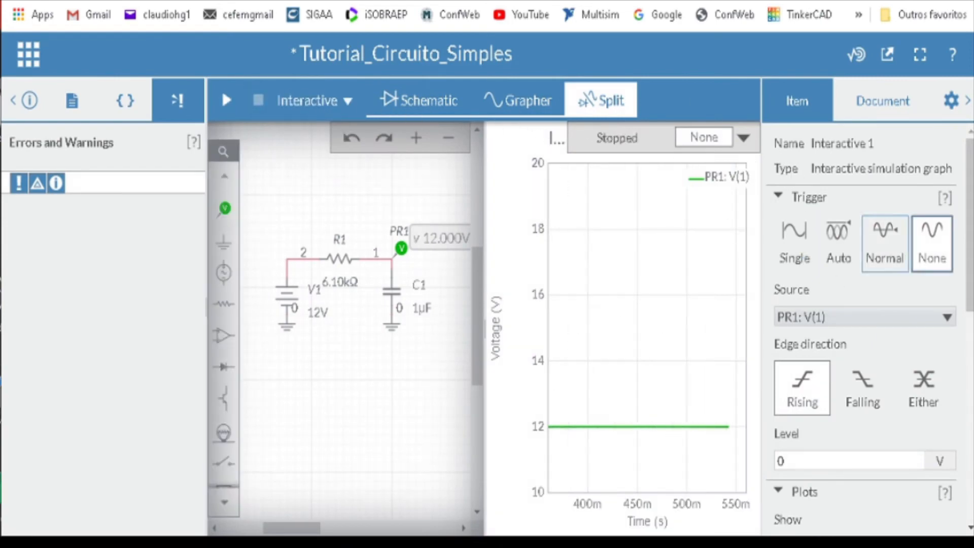
{"action": "left_click", "coordinate": [319, 103]}
{"action": "left_click", "coordinate": [305, 142]}
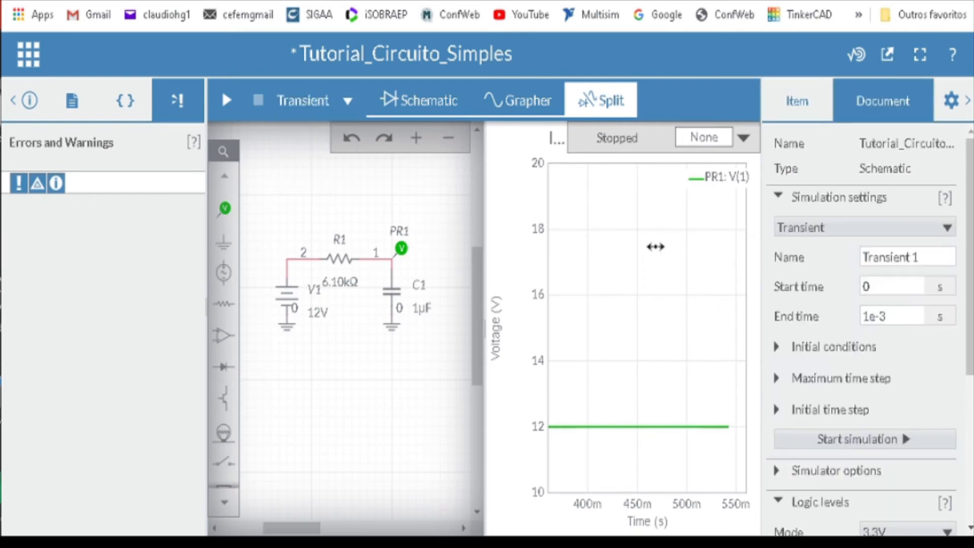
Step: Set the transient end time to 10m s and run the simulation
{"action": "double_click", "coordinate": [909, 312]}
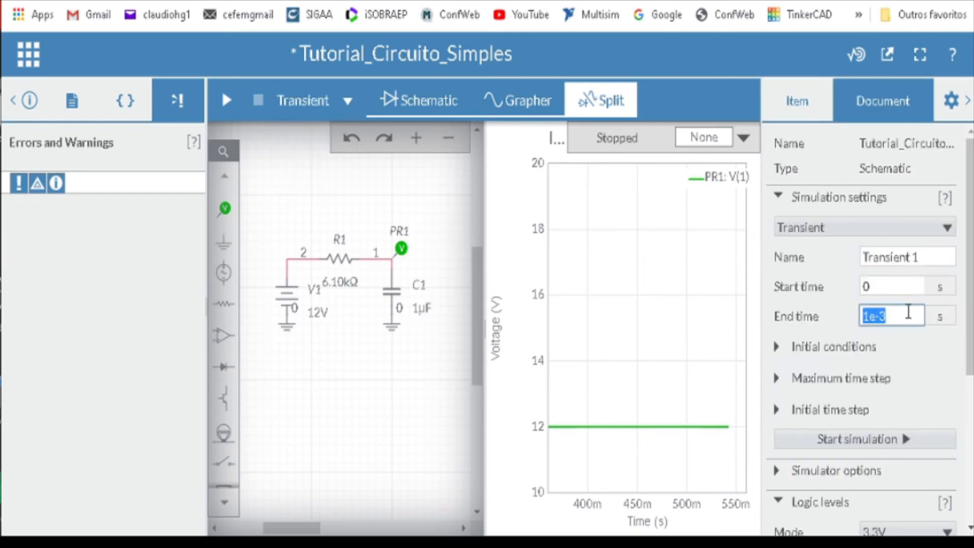
{"action": "type", "text": "10m"}
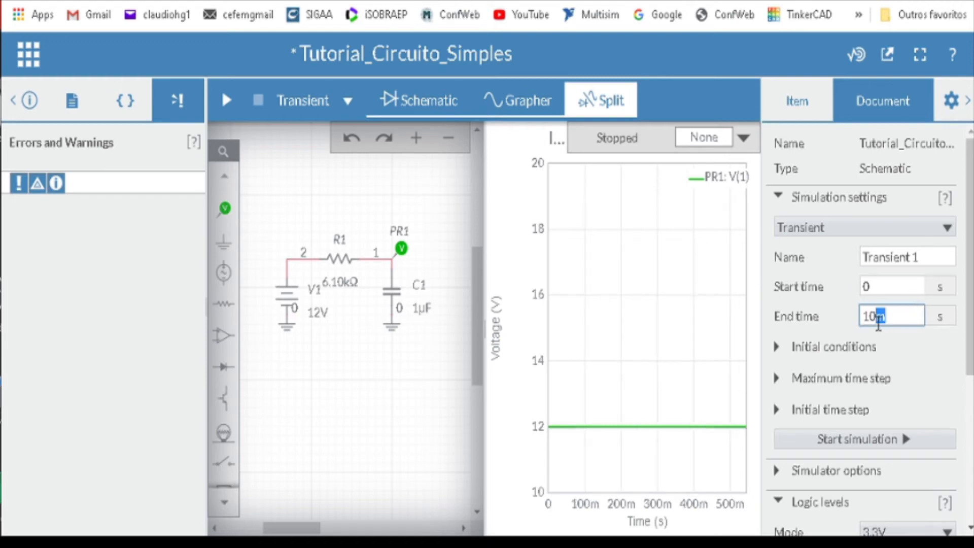
{"action": "left_click", "coordinate": [228, 103]}
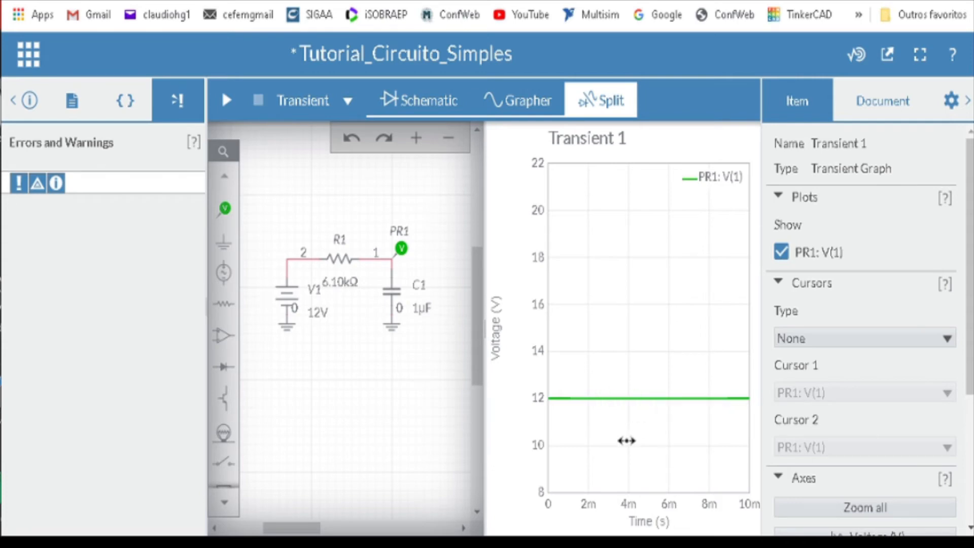
{"action": "scroll", "coordinate": [624, 436], "scroll_direction": "up", "scroll_amount": 2}
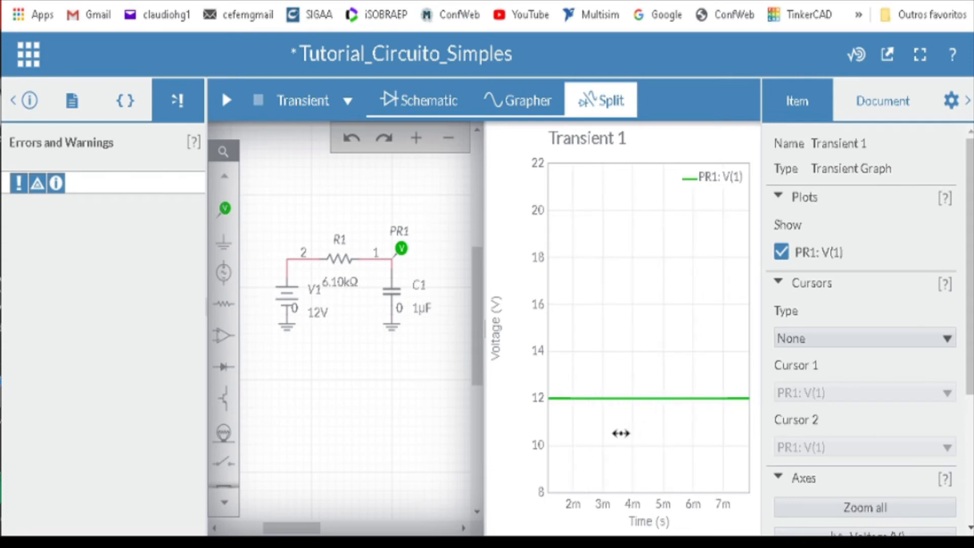
{"action": "left_click", "coordinate": [381, 291]}
{"action": "left_click", "coordinate": [435, 197]}
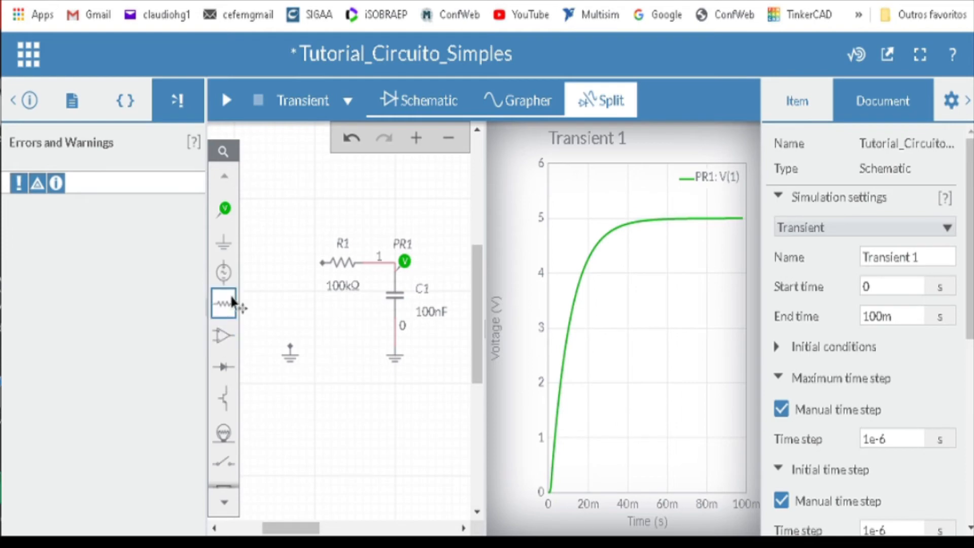
Step: Place a DC Voltage source above the unconnected ground beside R1
{"action": "left_click", "coordinate": [226, 274]}
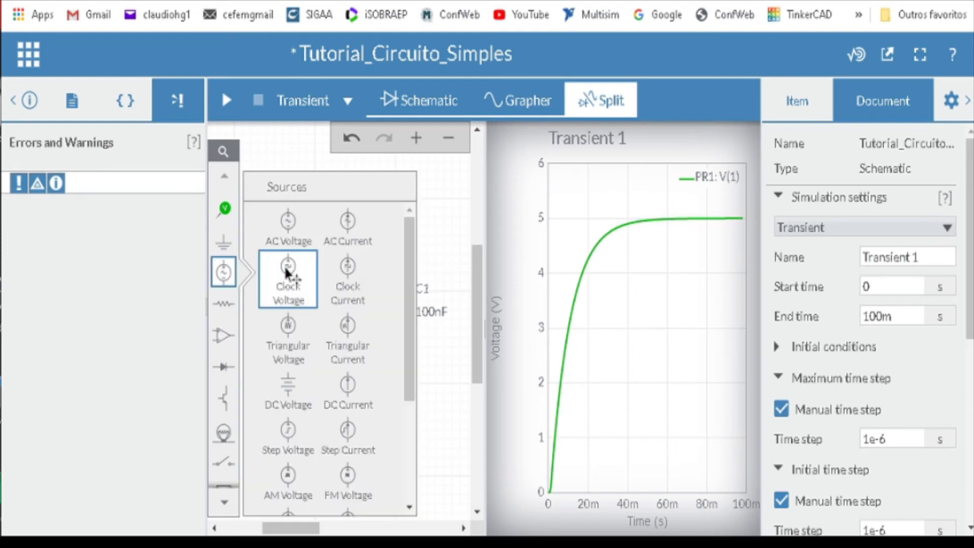
{"action": "left_click", "coordinate": [298, 405]}
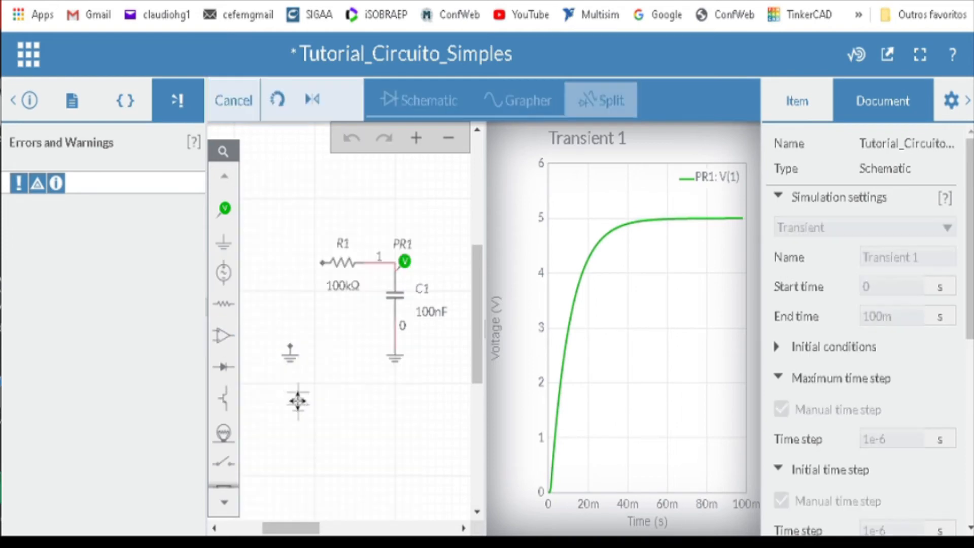
{"action": "left_click", "coordinate": [291, 302]}
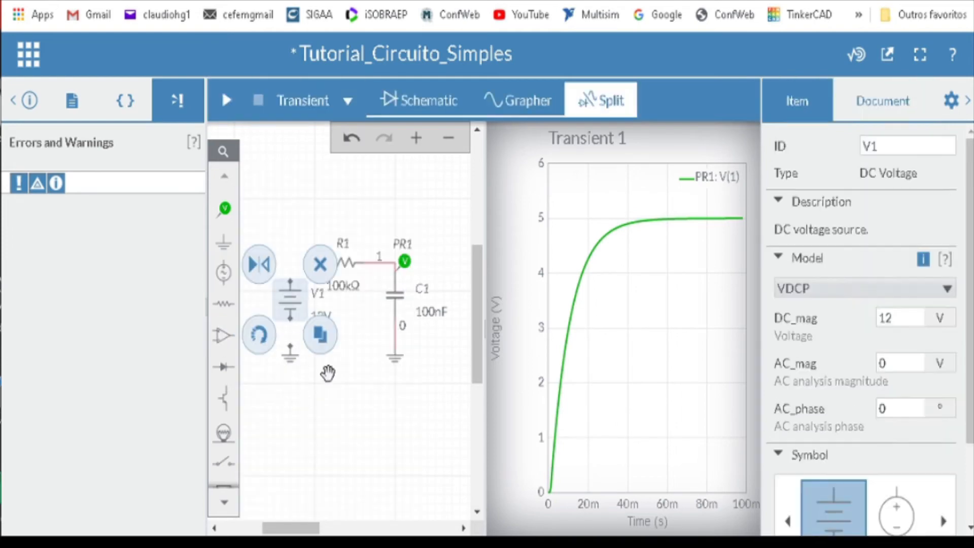
{"action": "left_click", "coordinate": [328, 375]}
Step: Wire the lower terminal of the DC source to ground and its upper terminal to the free end of R1
{"action": "mouse_move", "coordinate": [290, 318]}
{"action": "left_mouse_down"}
{"action": "mouse_move", "coordinate": [301, 356]}
{"action": "mouse_move", "coordinate": [293, 346]}
{"action": "left_mouse_up"}
{"action": "left_click", "coordinate": [291, 271]}
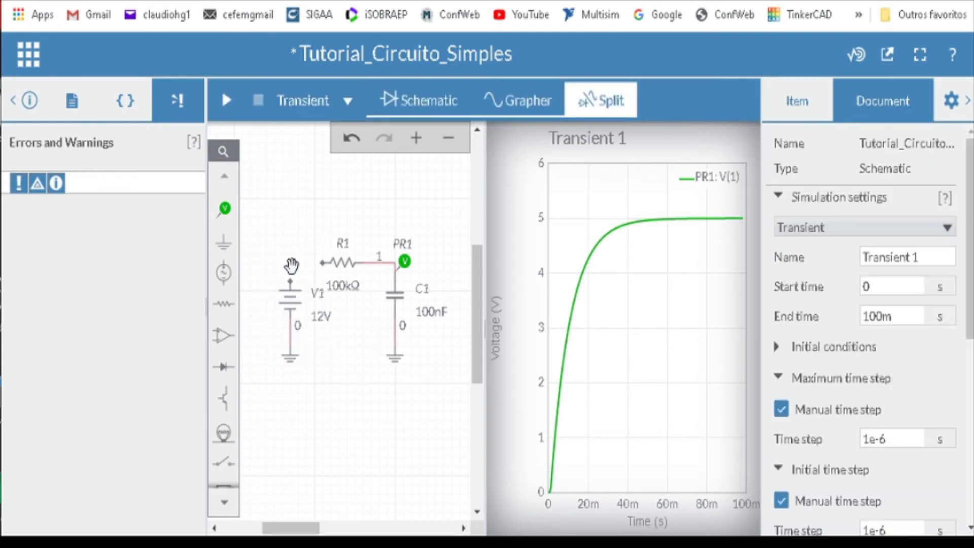
{"action": "mouse_move", "coordinate": [290, 281]}
{"action": "left_mouse_down"}
{"action": "mouse_move", "coordinate": [329, 270]}
{"action": "mouse_move", "coordinate": [322, 263]}
{"action": "left_mouse_up"}
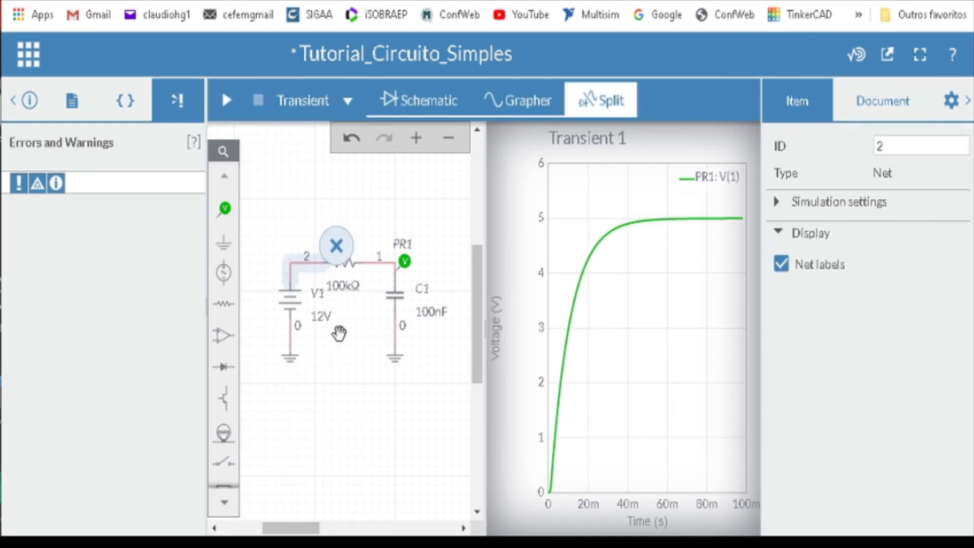
{"action": "left_click", "coordinate": [403, 413]}
Step: Set the simulation type to DC Op and run the operating point analysis
{"action": "left_click", "coordinate": [320, 107]}
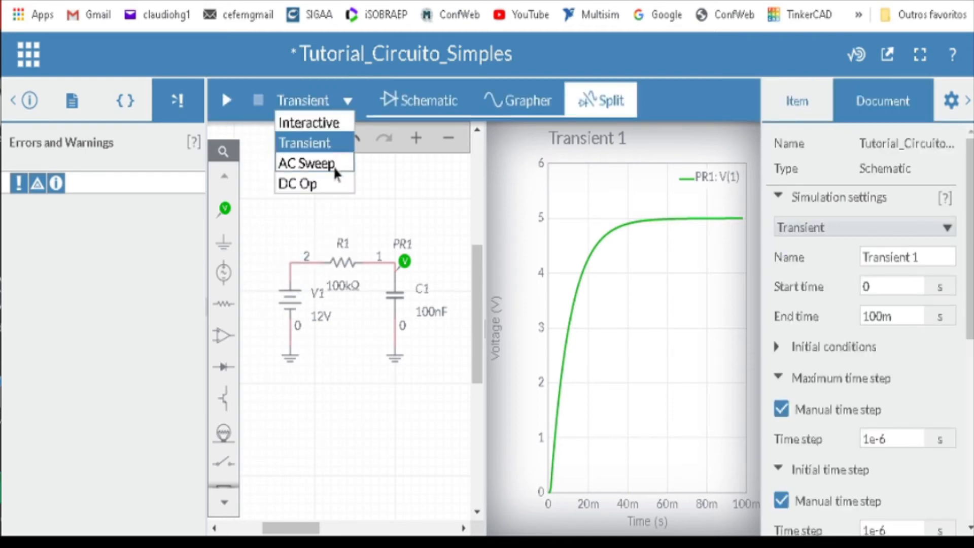
{"action": "left_click", "coordinate": [315, 184]}
{"action": "left_click", "coordinate": [225, 100]}
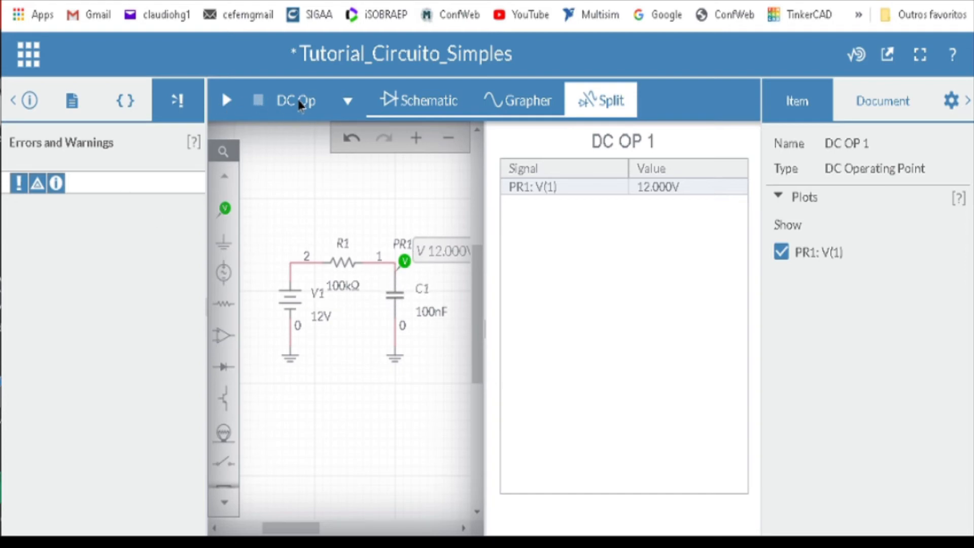
Step: Switch the simulation type back to Transient, run the simulation with the 12 V DC source, and stop it
{"action": "left_click", "coordinate": [340, 102]}
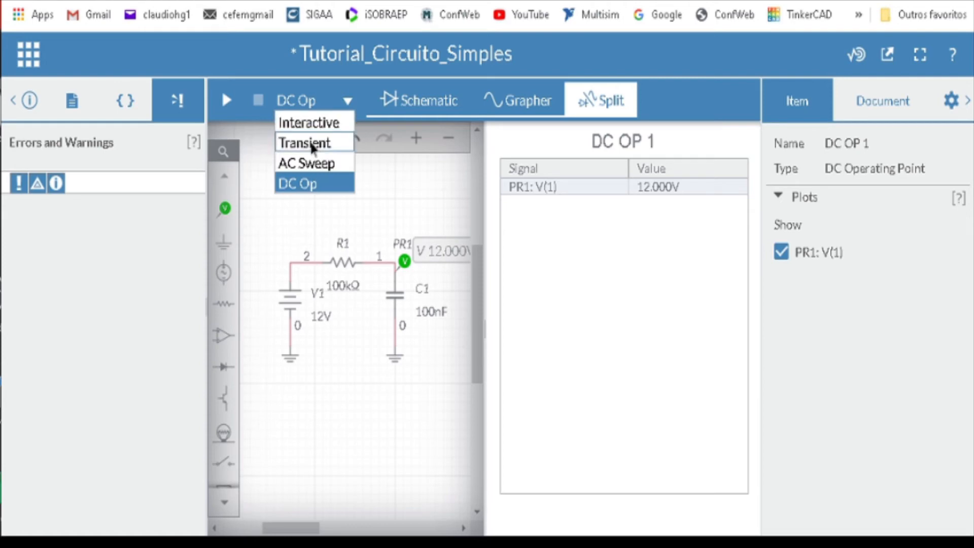
{"action": "left_click", "coordinate": [308, 143]}
{"action": "left_click", "coordinate": [226, 100]}
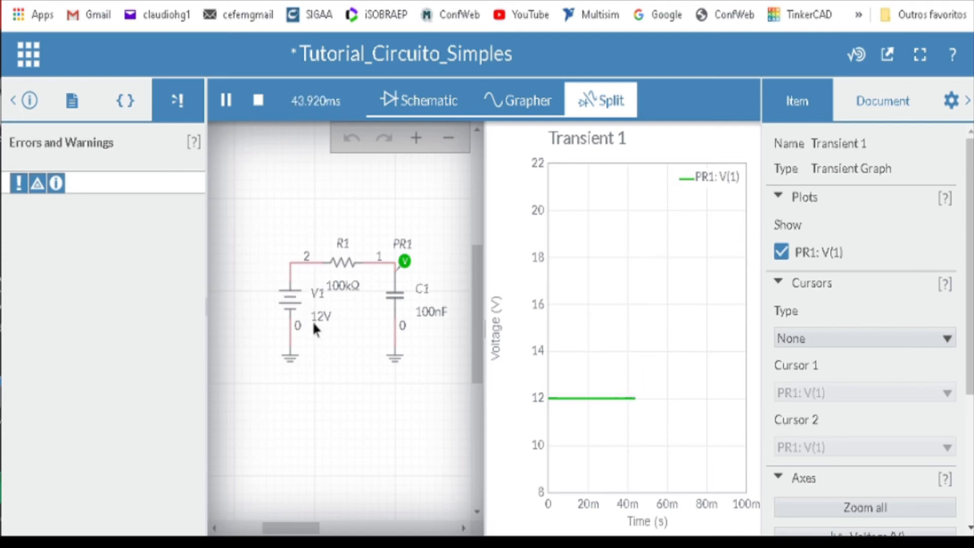
{"action": "left_click", "coordinate": [259, 100]}
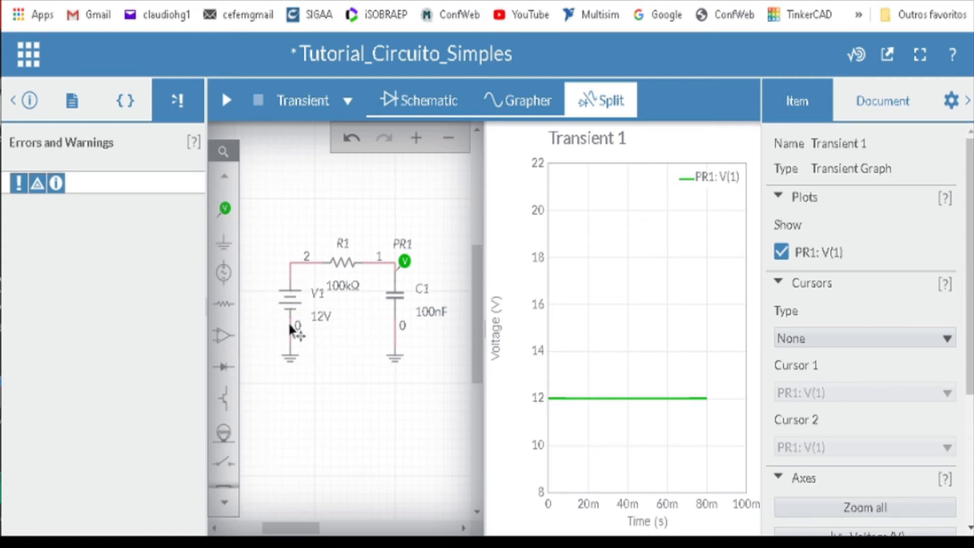
Step: Replace the DC source V1 with a Step Voltage source connected to the ground beside R1
{"action": "left_click", "coordinate": [293, 304]}
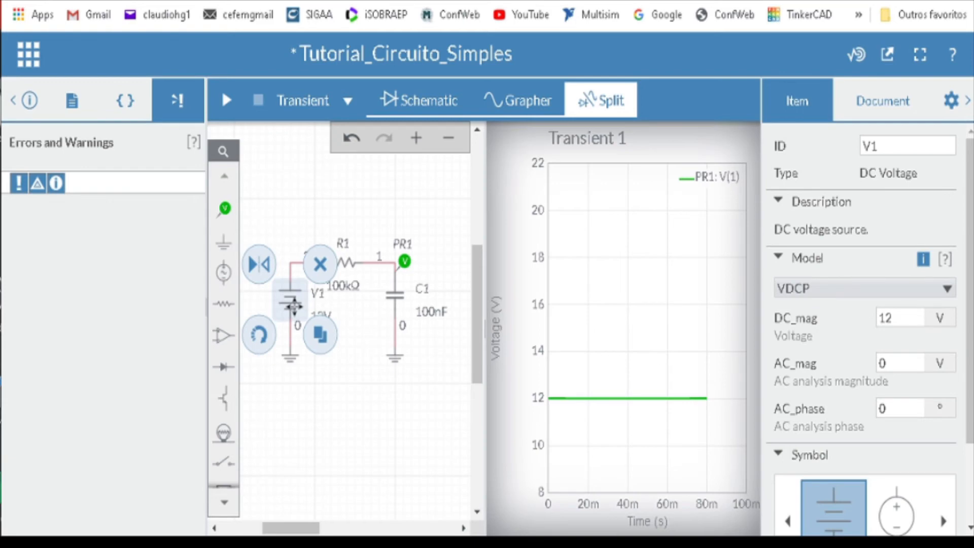
{"action": "key", "text": "Delete"}
{"action": "left_click", "coordinate": [235, 283]}
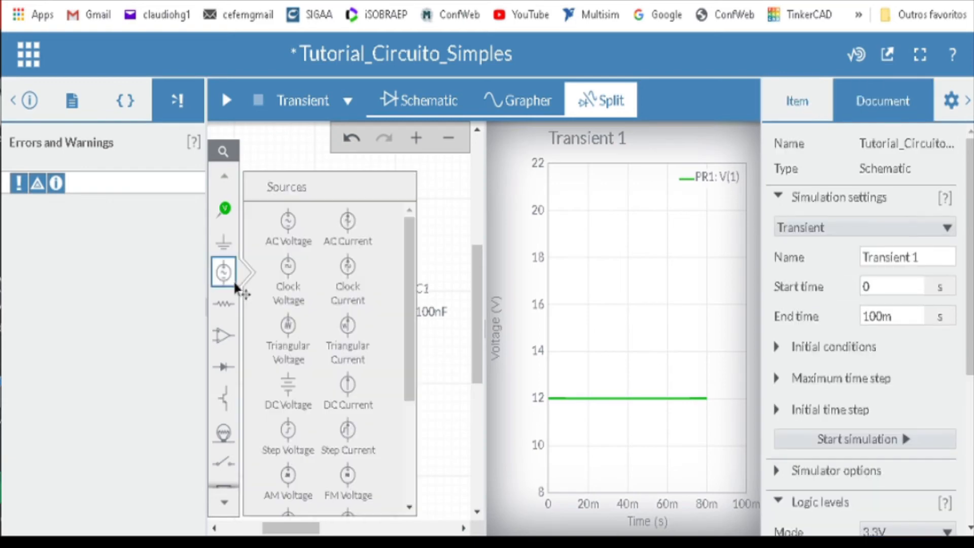
{"action": "left_click", "coordinate": [281, 431]}
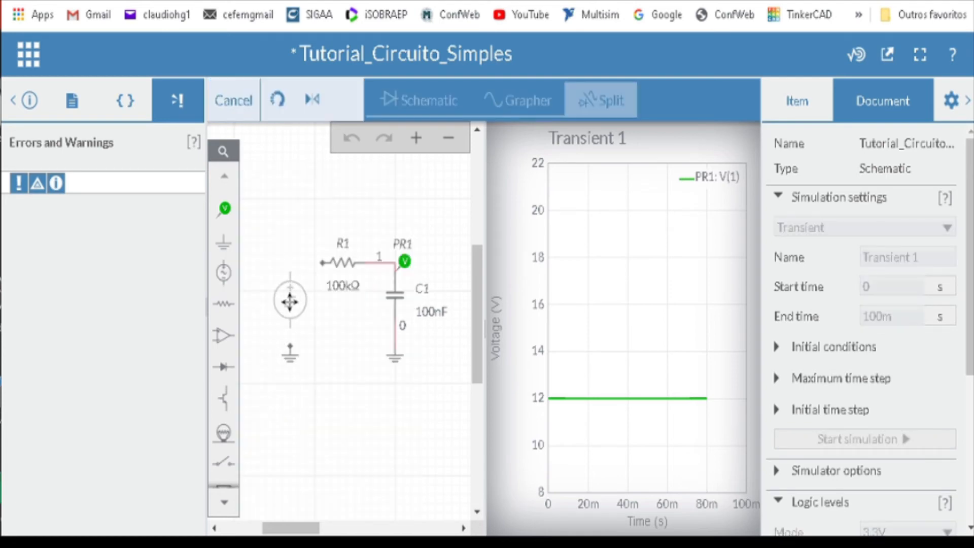
{"action": "left_click", "coordinate": [290, 318]}
{"action": "left_click", "coordinate": [290, 241]}
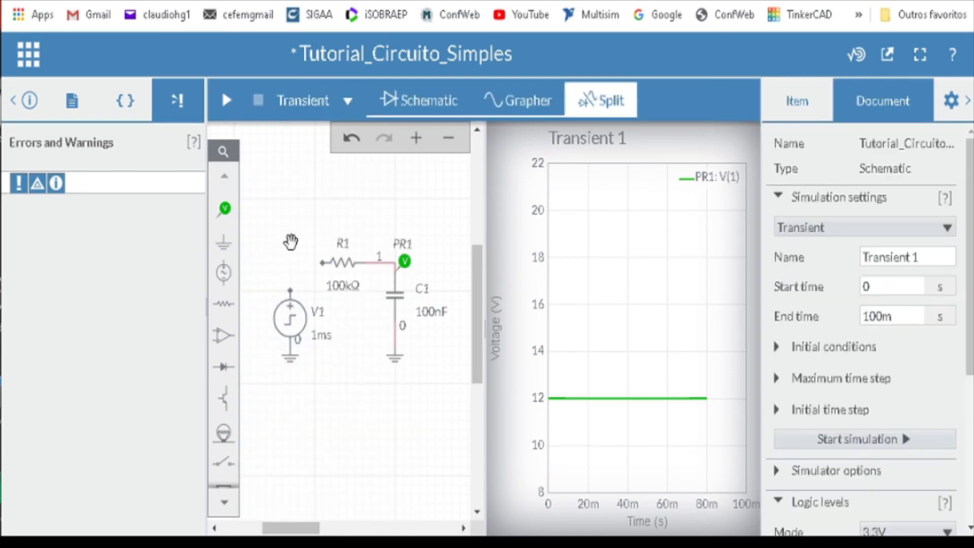
Step: Wire the upper terminal of the step source to the free end of R1
{"action": "left_click", "coordinate": [291, 290]}
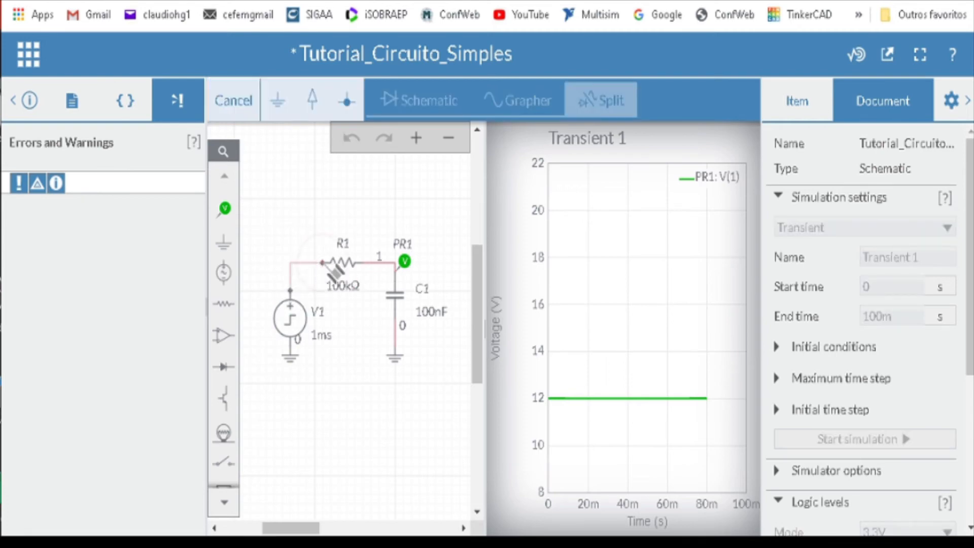
{"action": "left_click", "coordinate": [325, 265]}
{"action": "scroll", "coordinate": [304, 290], "scroll_direction": "down", "scroll_amount": 1}
Step: Set the step source's final level to 12 V and run the transient simulation
{"action": "left_click", "coordinate": [292, 313]}
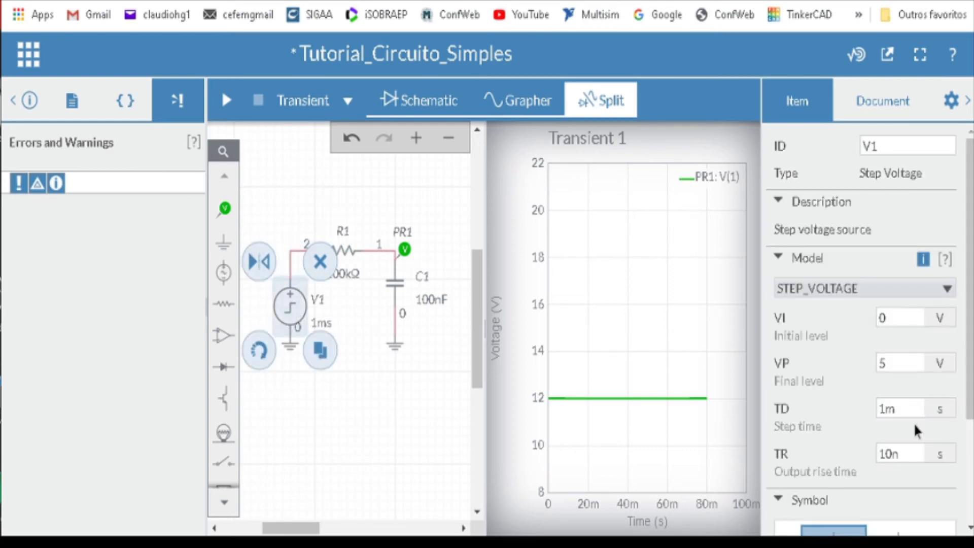
{"action": "left_click", "coordinate": [897, 363]}
{"action": "left_click", "coordinate": [455, 412]}
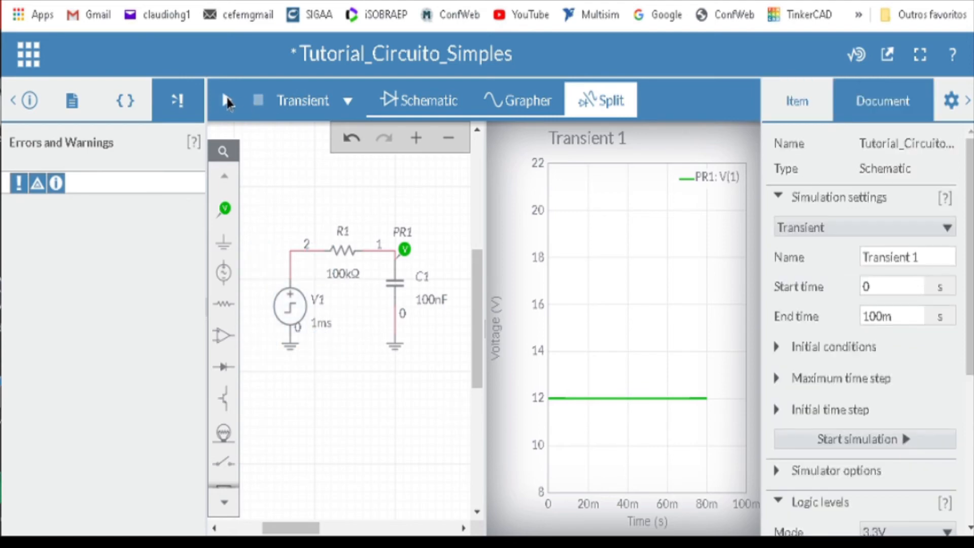
{"action": "left_click", "coordinate": [227, 101]}
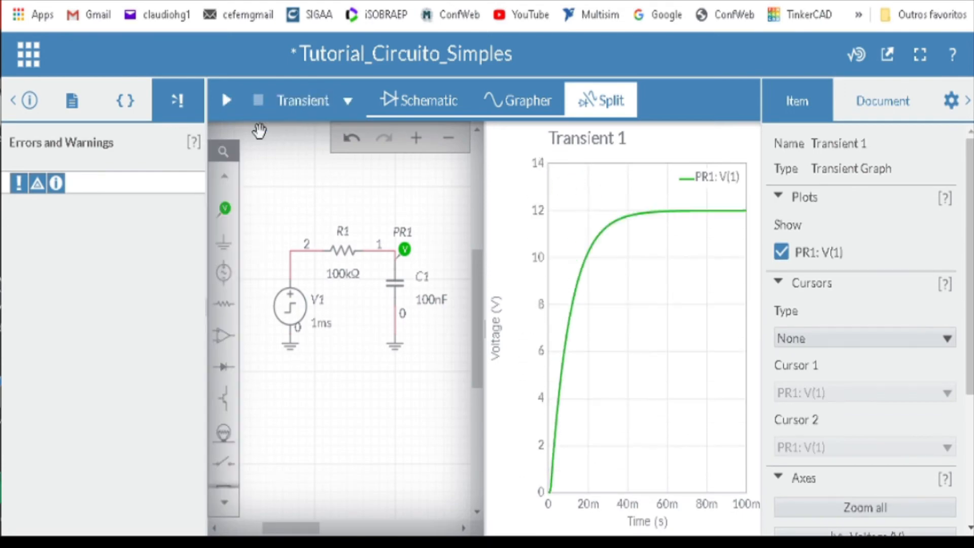
{"action": "left_click", "coordinate": [313, 403]}
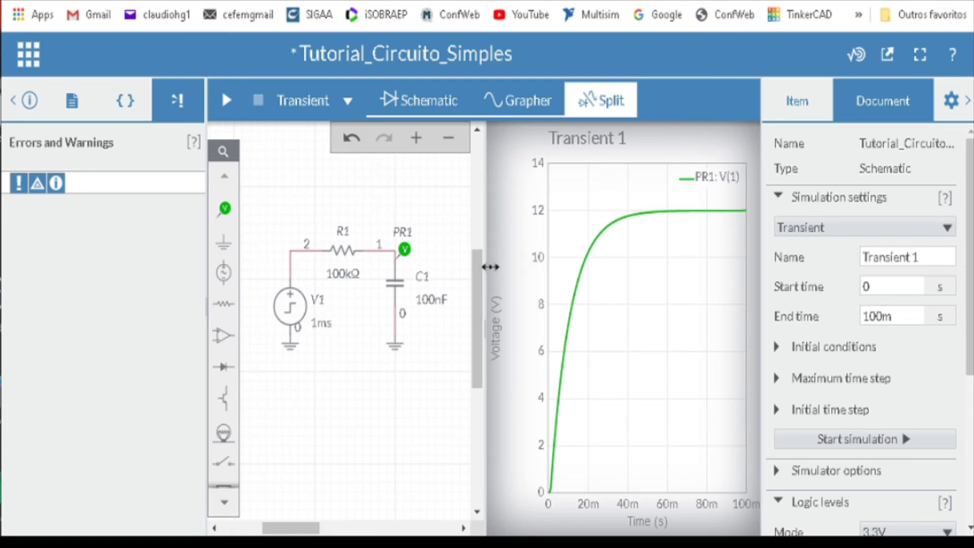
{"action": "left_click", "coordinate": [492, 267]}
{"action": "left_click", "coordinate": [430, 191]}
{"action": "left_click", "coordinate": [338, 105]}
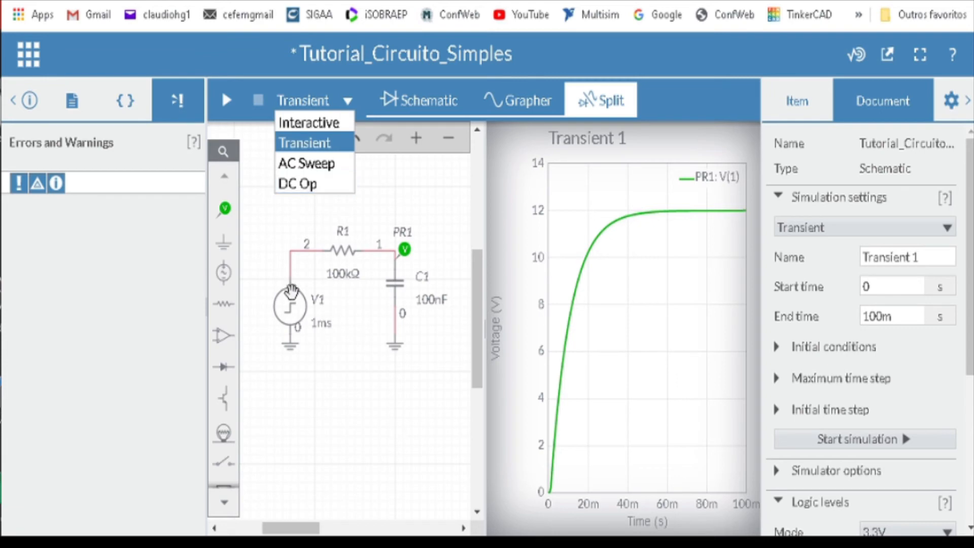
{"action": "left_click", "coordinate": [228, 276]}
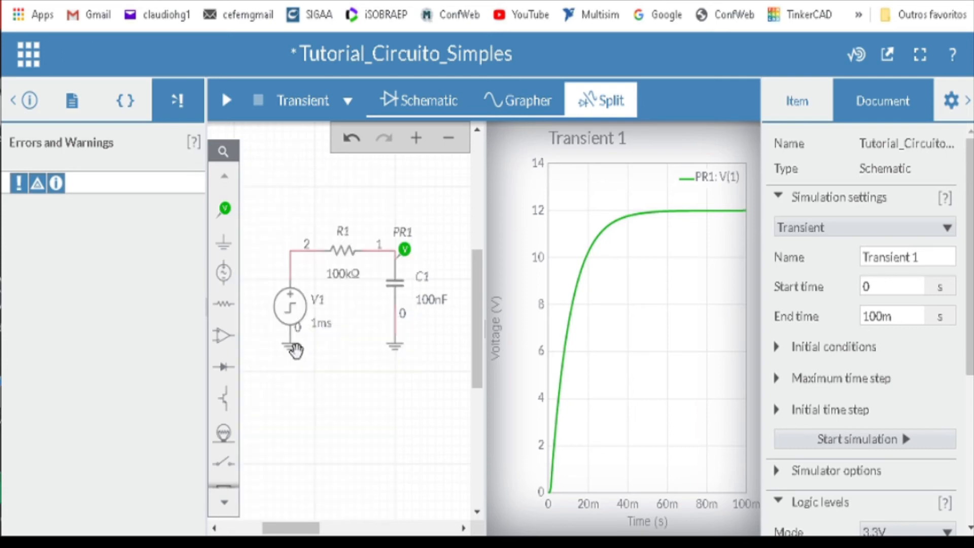
Step: Change the simulation type from Transient to AC Sweep
{"action": "left_click", "coordinate": [294, 303]}
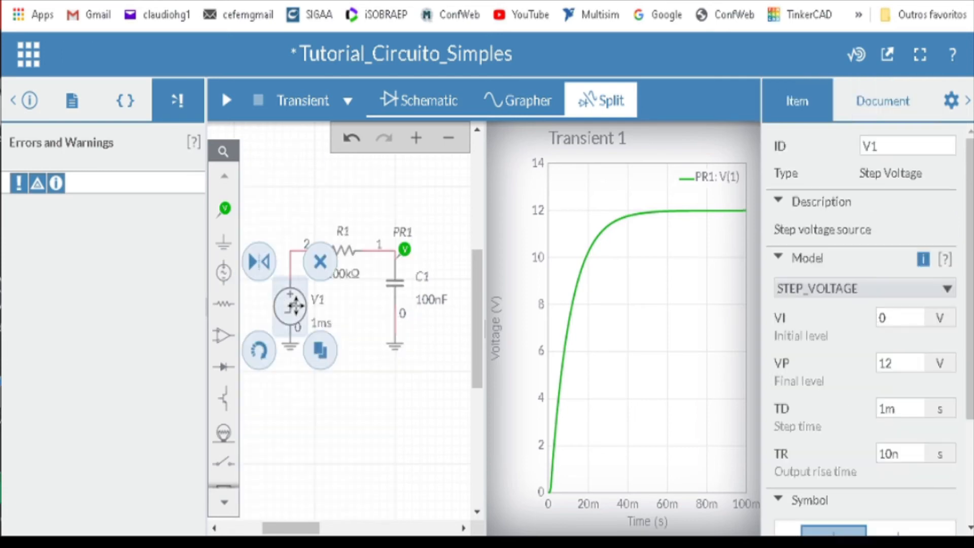
{"action": "left_click", "coordinate": [336, 112]}
{"action": "left_click", "coordinate": [320, 163]}
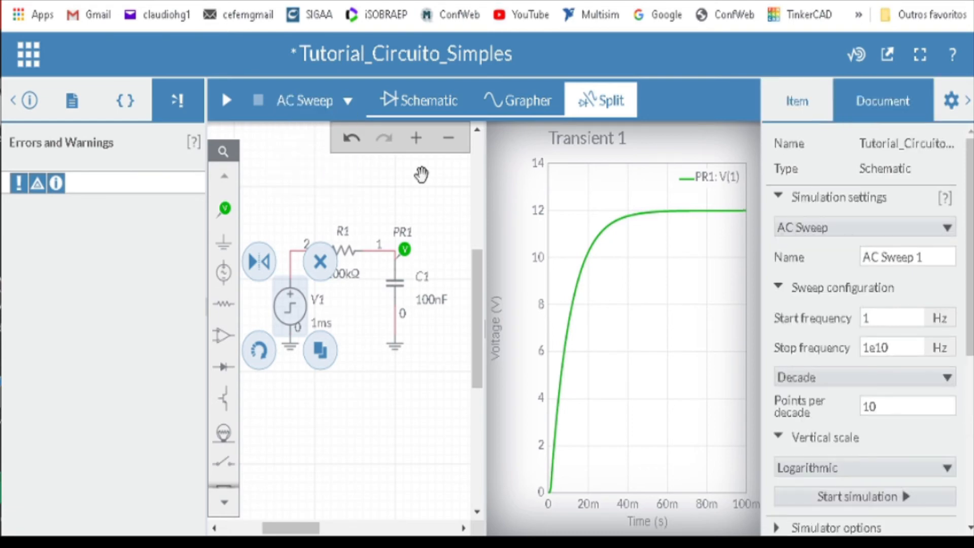
{"action": "left_click", "coordinate": [332, 408]}
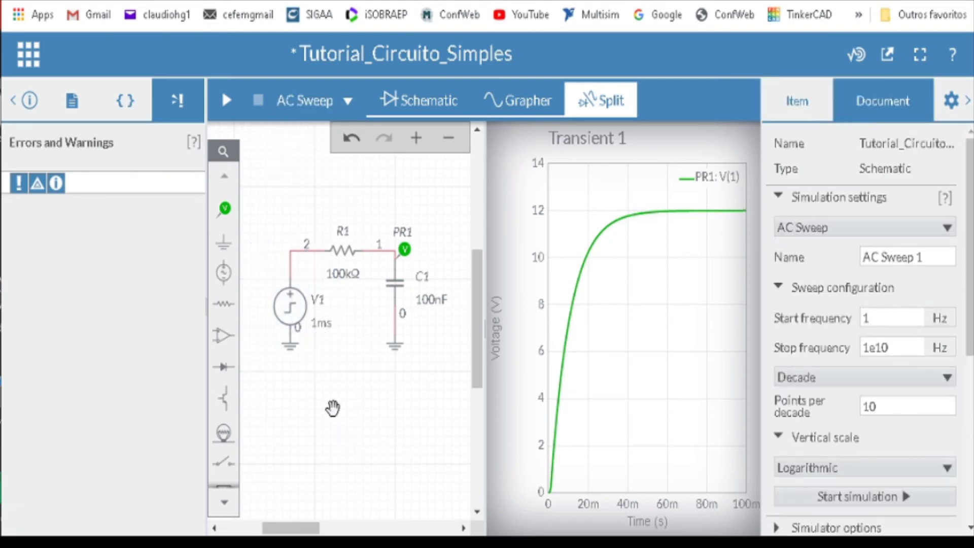
Step: Delete the step source and place an AC Voltage source above the unconnected ground
{"action": "left_click", "coordinate": [305, 308]}
{"action": "key", "text": "Delete"}
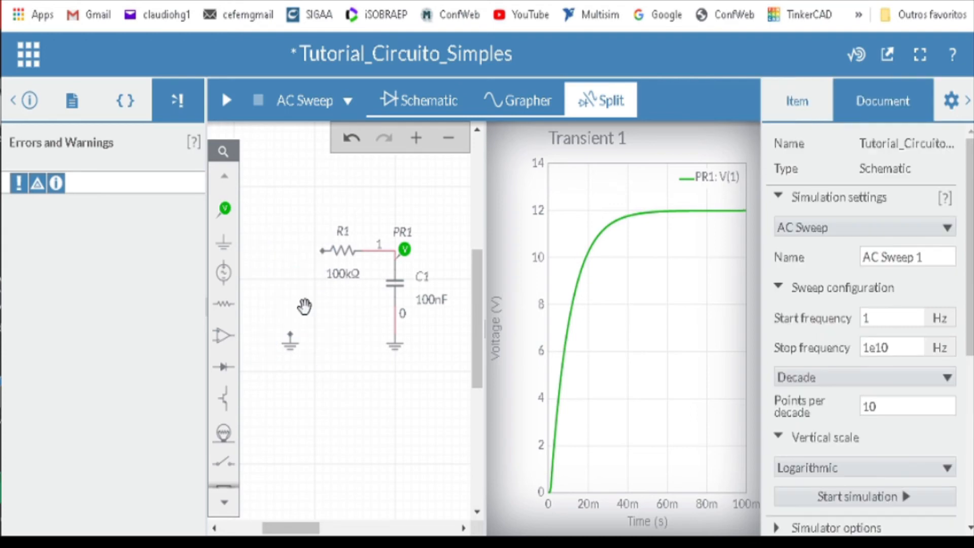
{"action": "left_click", "coordinate": [214, 278]}
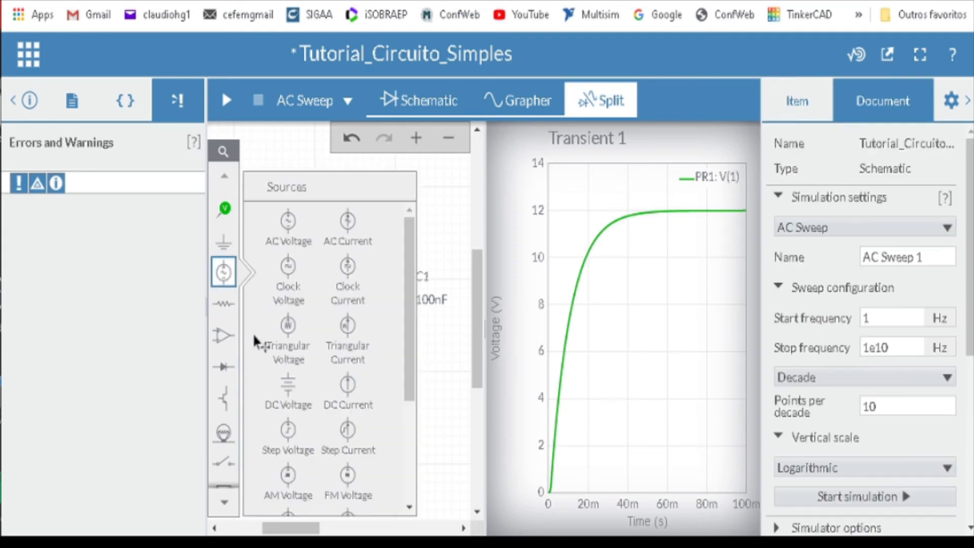
{"action": "left_click", "coordinate": [287, 241]}
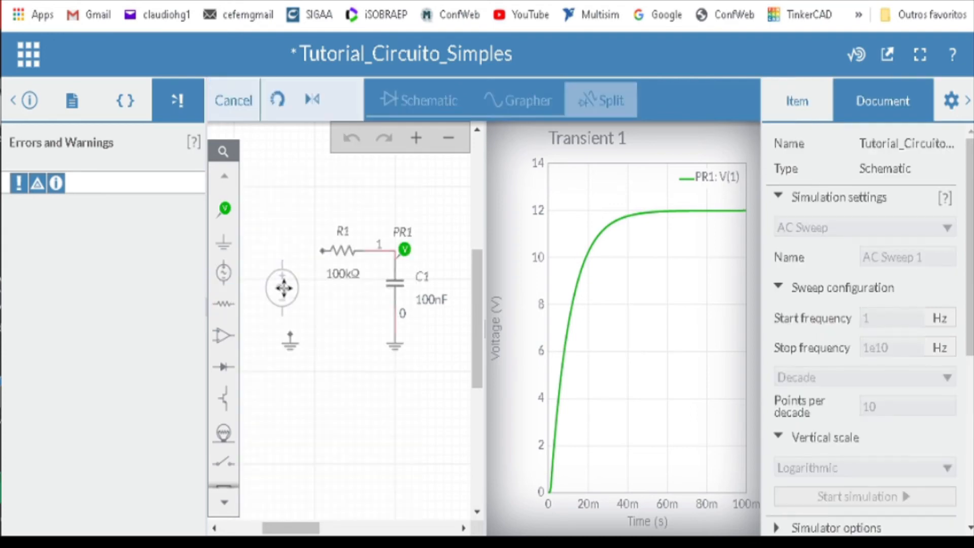
{"action": "left_click", "coordinate": [307, 323]}
Step: Wire the AC source's lower terminal to ground and its upper terminal to the free end of R1
{"action": "left_click", "coordinate": [289, 307]}
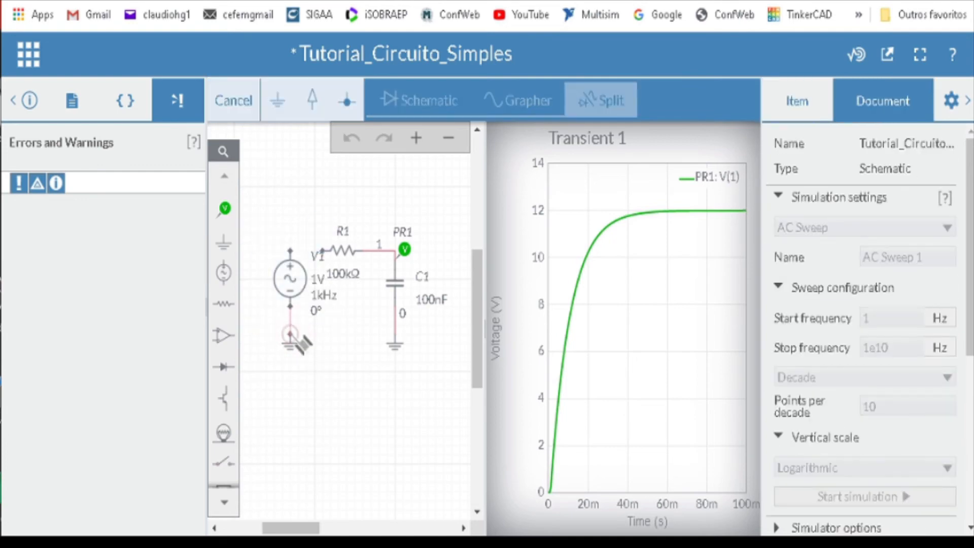
{"action": "left_click", "coordinate": [291, 339]}
{"action": "left_click", "coordinate": [291, 250]}
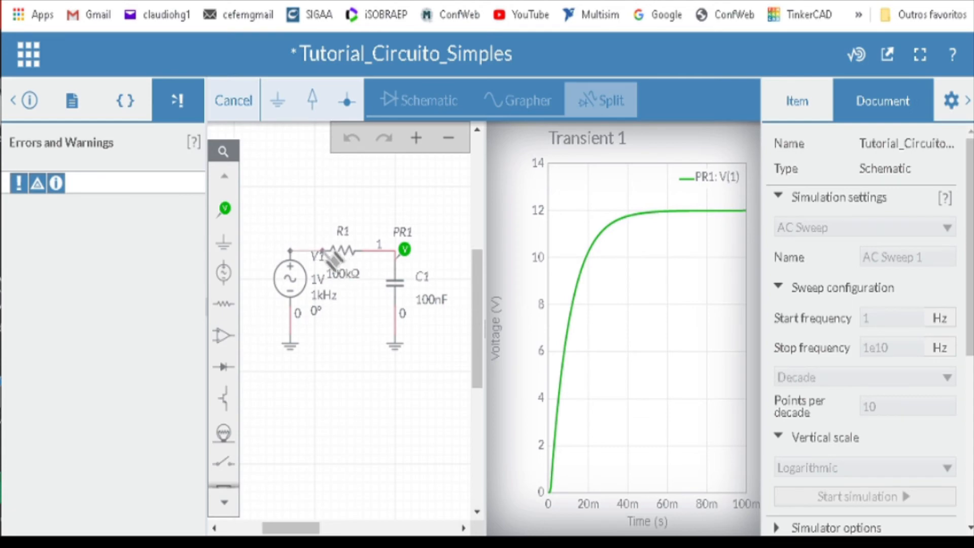
{"action": "left_click", "coordinate": [321, 251]}
Step: Run the AC Sweep with the AC source, and switch the simulation type to Transient and run that as well
{"action": "left_click", "coordinate": [288, 277]}
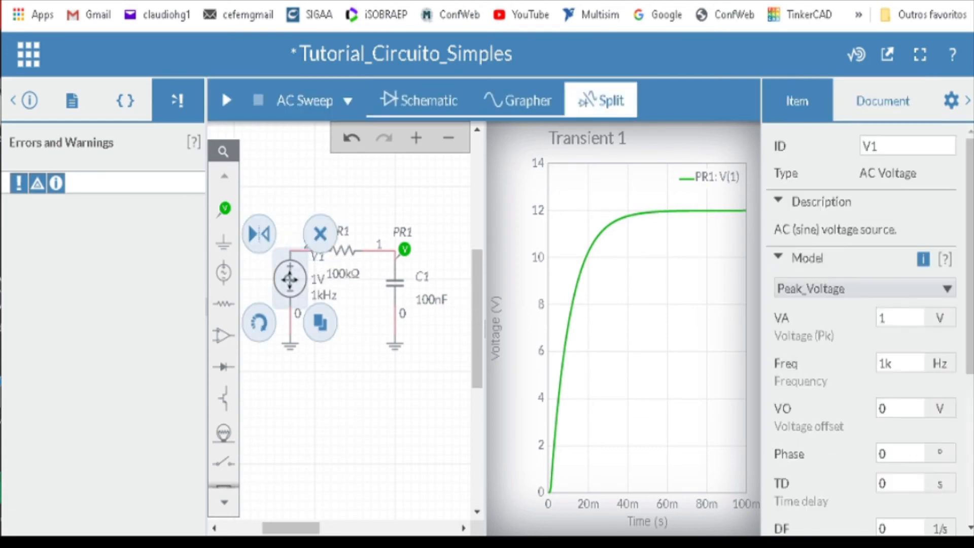
{"action": "left_click", "coordinate": [227, 104]}
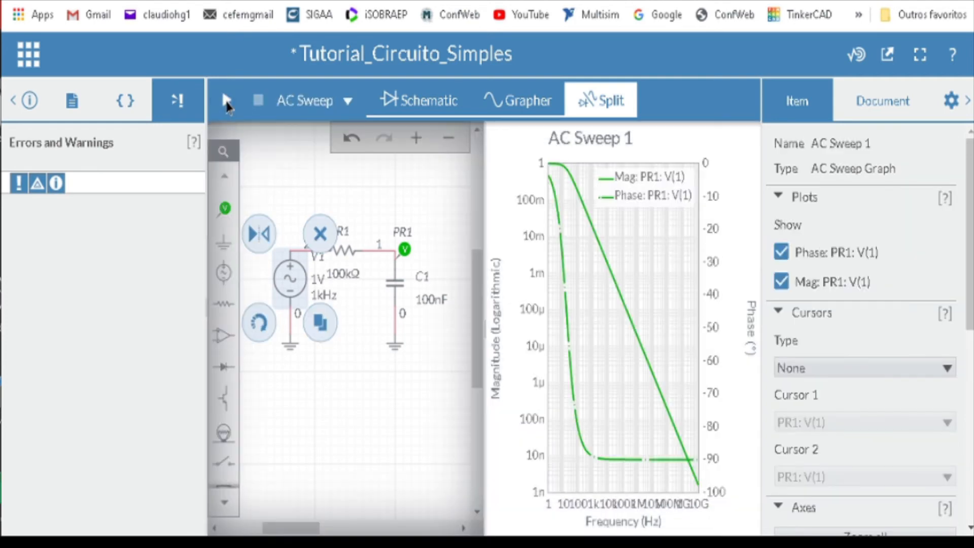
{"action": "left_click", "coordinate": [301, 104]}
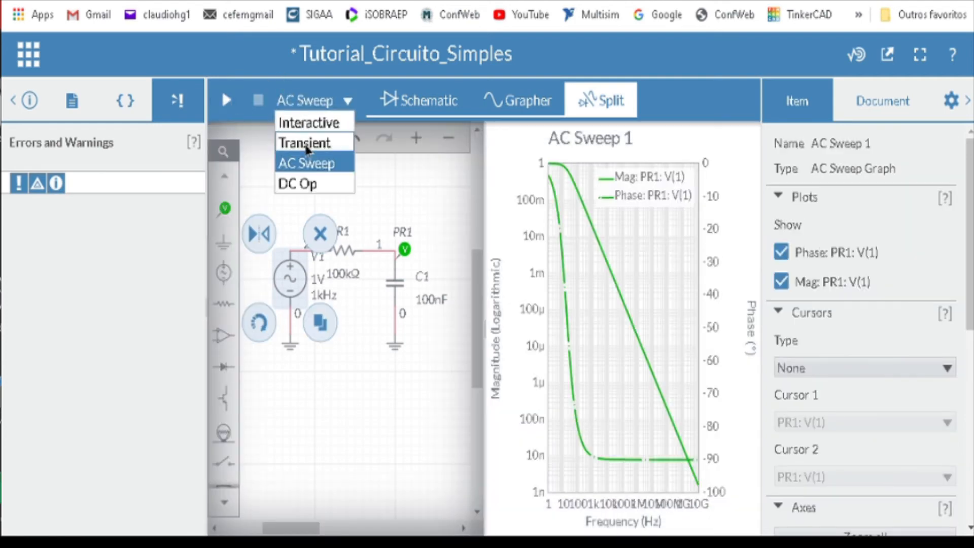
{"action": "left_click", "coordinate": [304, 142]}
{"action": "left_click", "coordinate": [227, 102]}
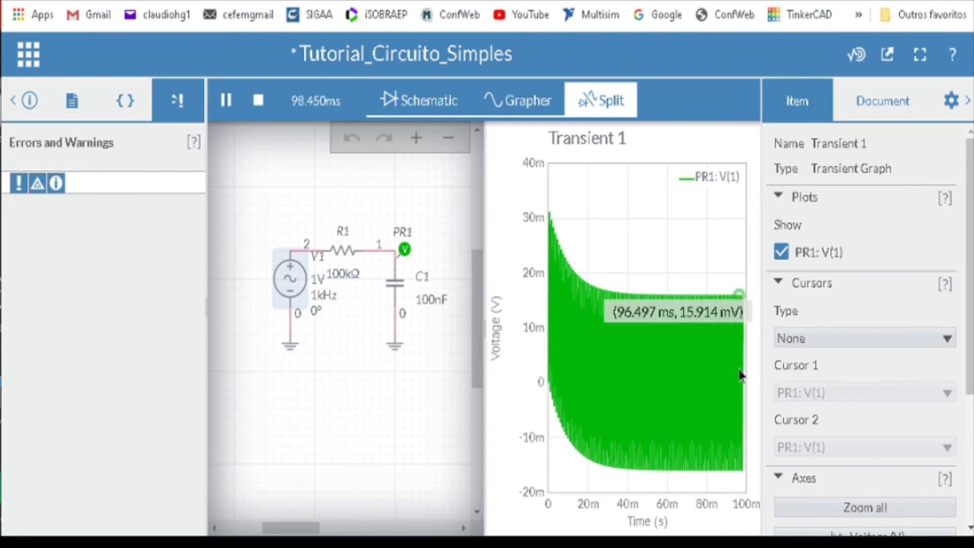
Step: Zoom in on the last part of the transient graph to examine the individual sine cycles
{"action": "scroll", "coordinate": [731, 381], "scroll_direction": "up", "scroll_amount": 5}
{"action": "scroll", "coordinate": [713, 382], "scroll_direction": "up", "scroll_amount": 5}
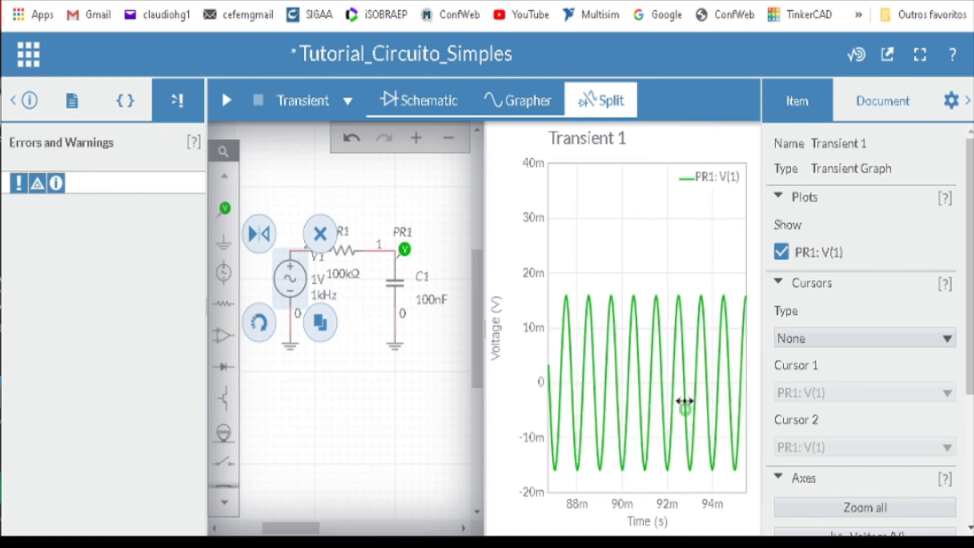
{"action": "scroll", "coordinate": [643, 399], "scroll_direction": "down", "scroll_amount": 5}
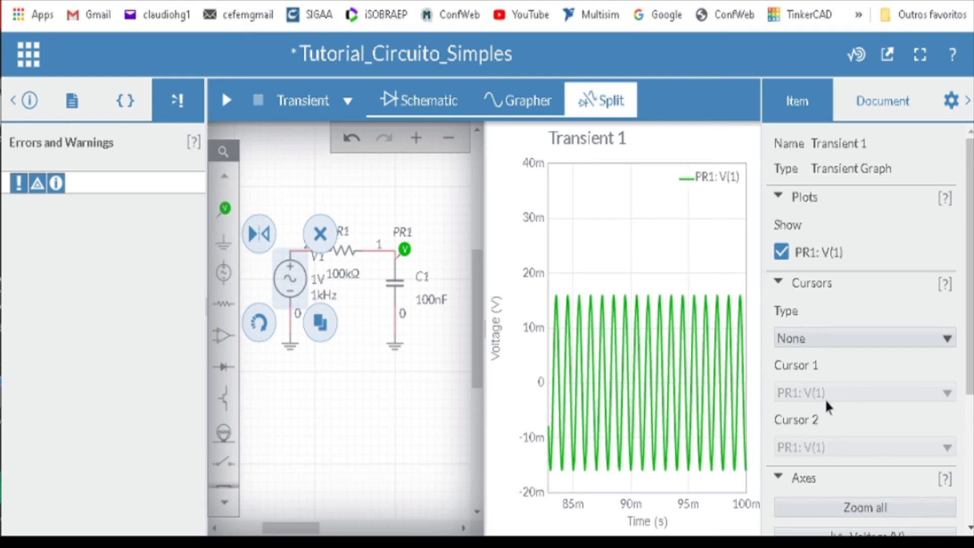
Step: Set the AC source's frequency to 350 Hz and run the transient simulation
{"action": "left_click", "coordinate": [297, 282]}
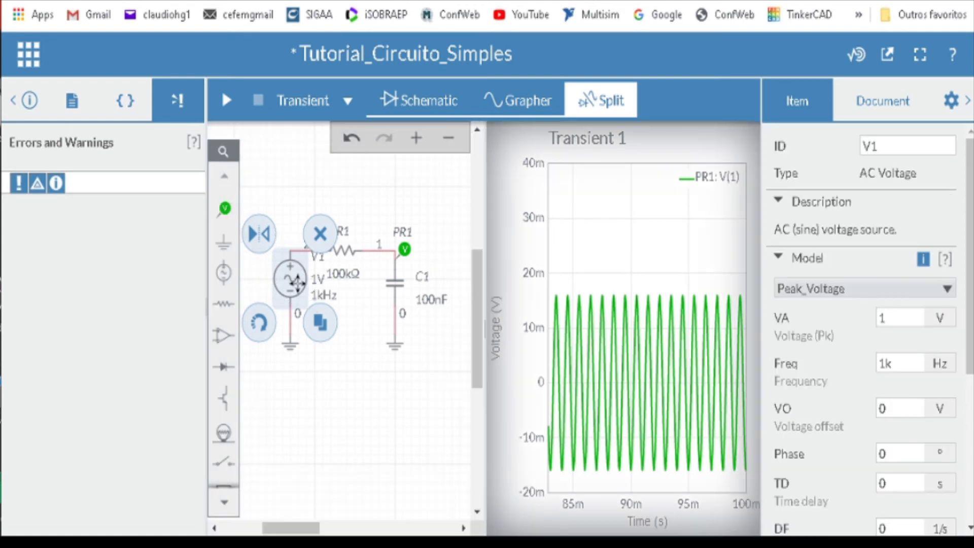
{"action": "left_click", "coordinate": [321, 295]}
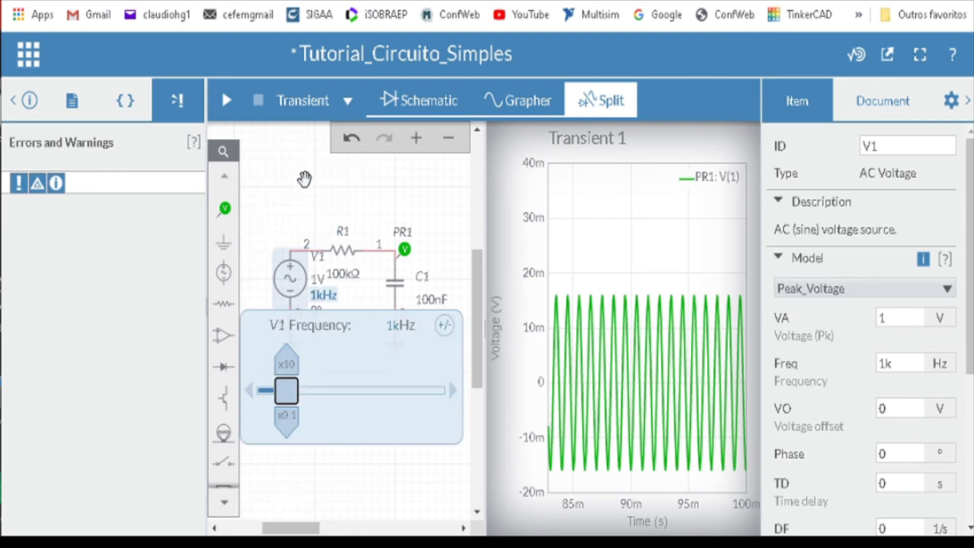
{"action": "mouse_move", "coordinate": [292, 399]}
{"action": "left_mouse_down"}
{"action": "mouse_move", "coordinate": [365, 399]}
{"action": "mouse_move", "coordinate": [266, 397]}
{"action": "mouse_move", "coordinate": [281, 395]}
{"action": "left_mouse_up"}
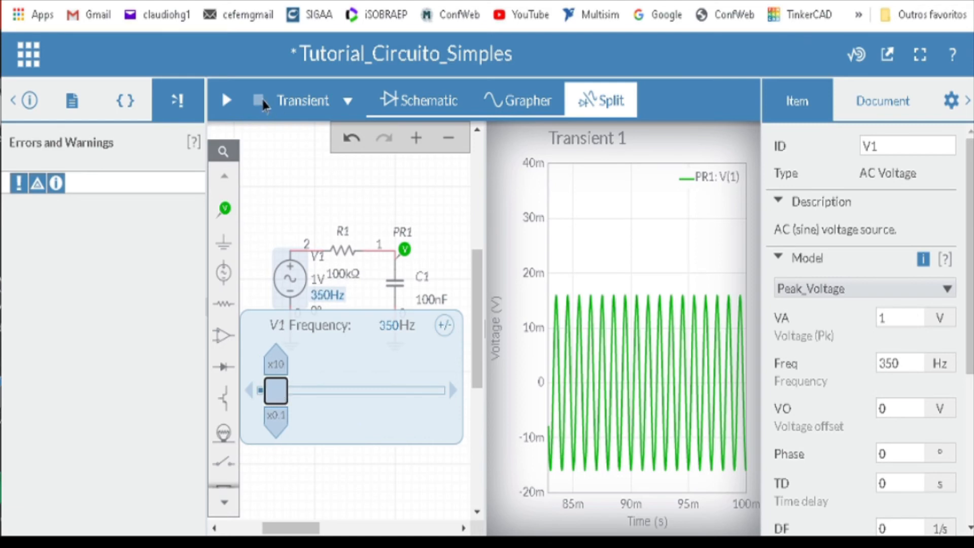
{"action": "left_click", "coordinate": [225, 99]}
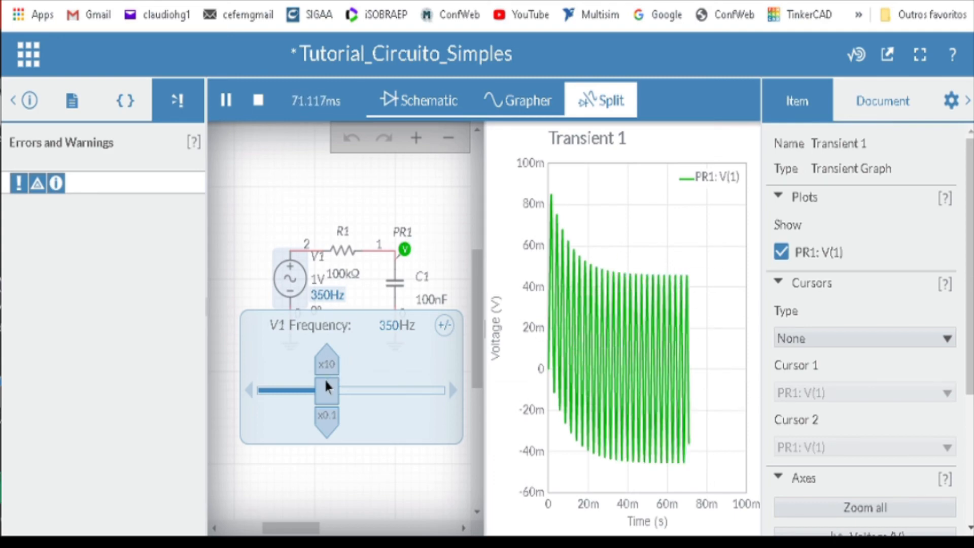
Step: Change the AC source's frequency to 440 Hz while the transient simulation is running
{"action": "mouse_move", "coordinate": [327, 386]}
{"action": "left_mouse_down"}
{"action": "mouse_move", "coordinate": [315, 386]}
{"action": "mouse_move", "coordinate": [368, 387]}
{"action": "mouse_move", "coordinate": [341, 387]}
{"action": "left_mouse_up"}
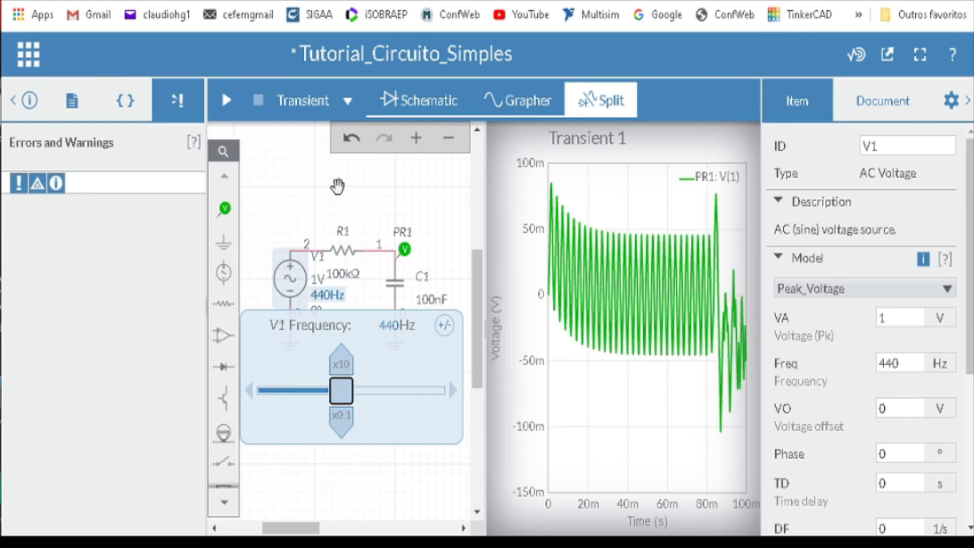
{"action": "left_click", "coordinate": [329, 107]}
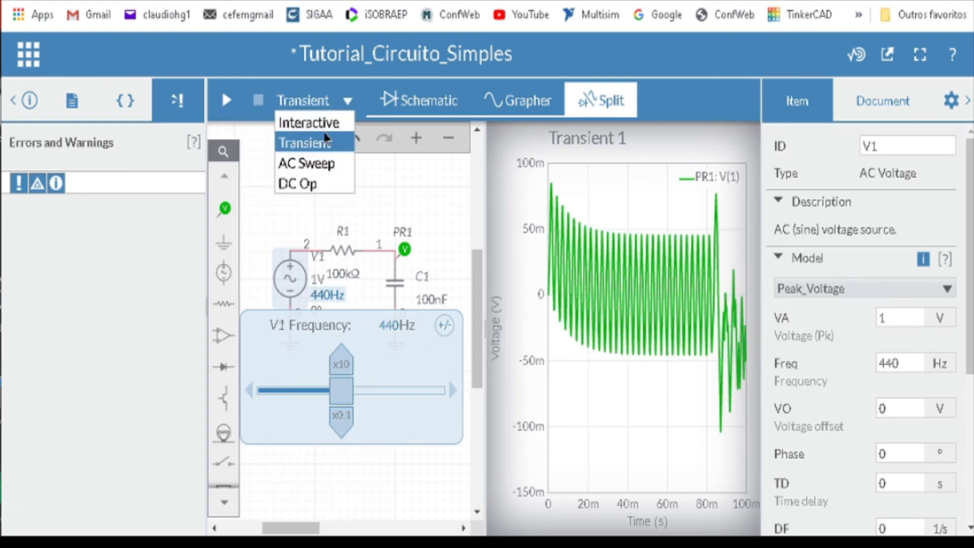
{"action": "left_click", "coordinate": [427, 172]}
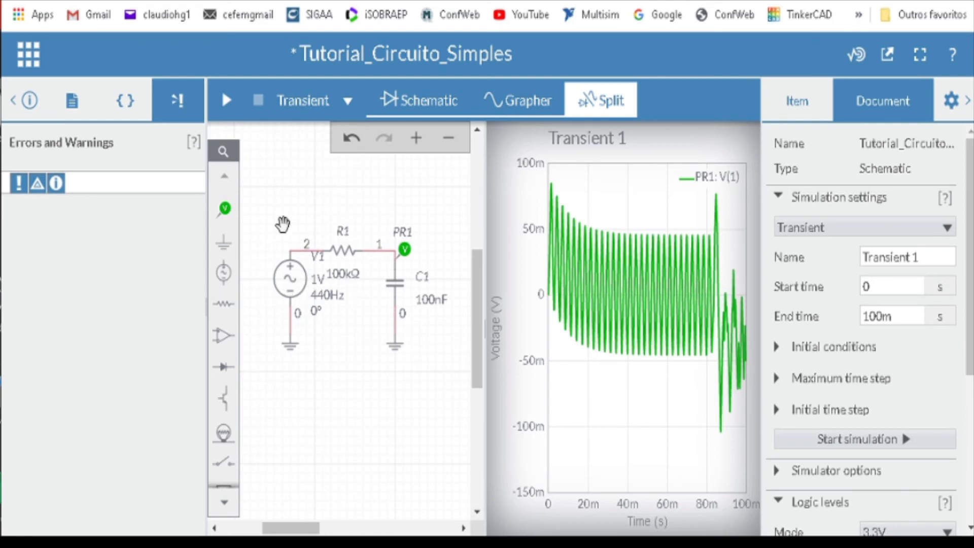
Step: Switch the simulation type to AC Sweep and set its stop frequency to 10M Hz
{"action": "left_click", "coordinate": [308, 104]}
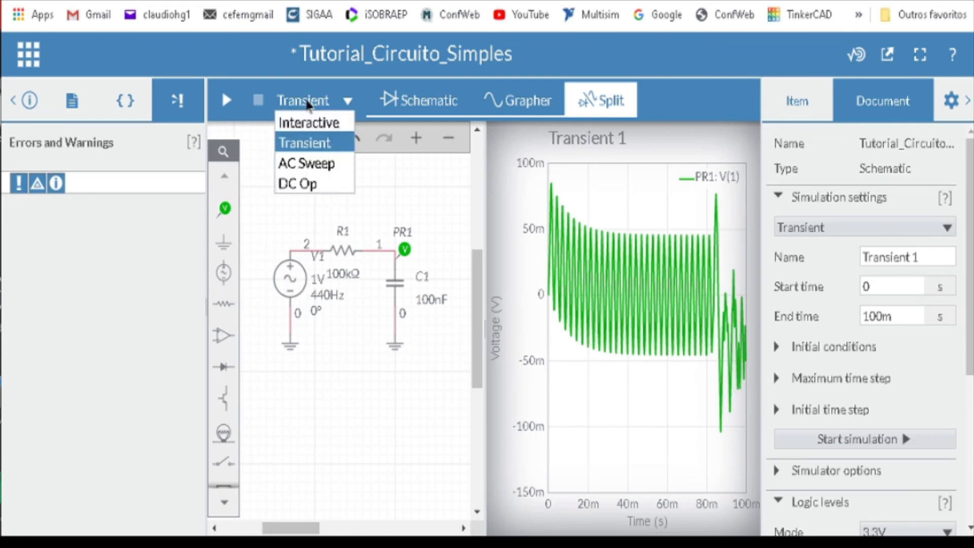
{"action": "left_click", "coordinate": [313, 164]}
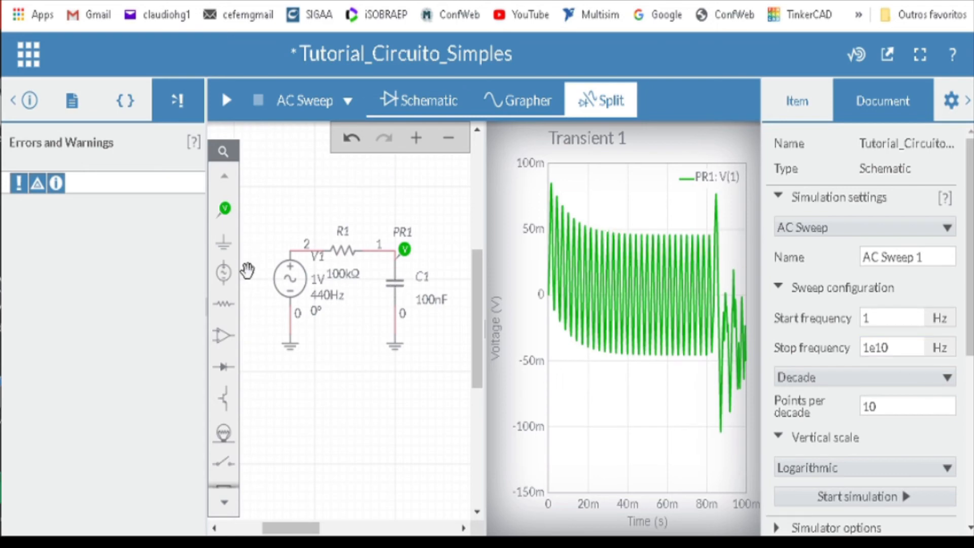
{"action": "left_click", "coordinate": [902, 350]}
{"action": "double_click", "coordinate": [901, 349]}
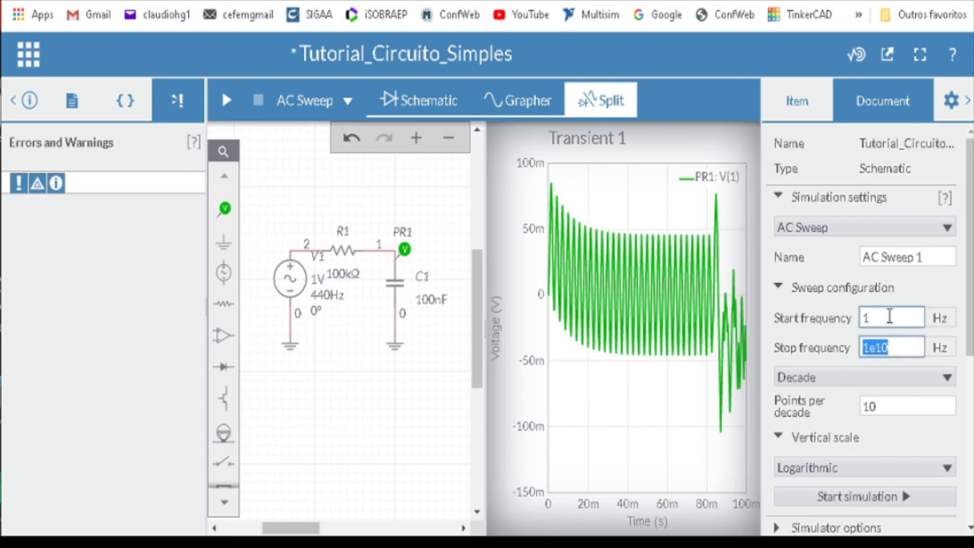
{"action": "double_click", "coordinate": [890, 316]}
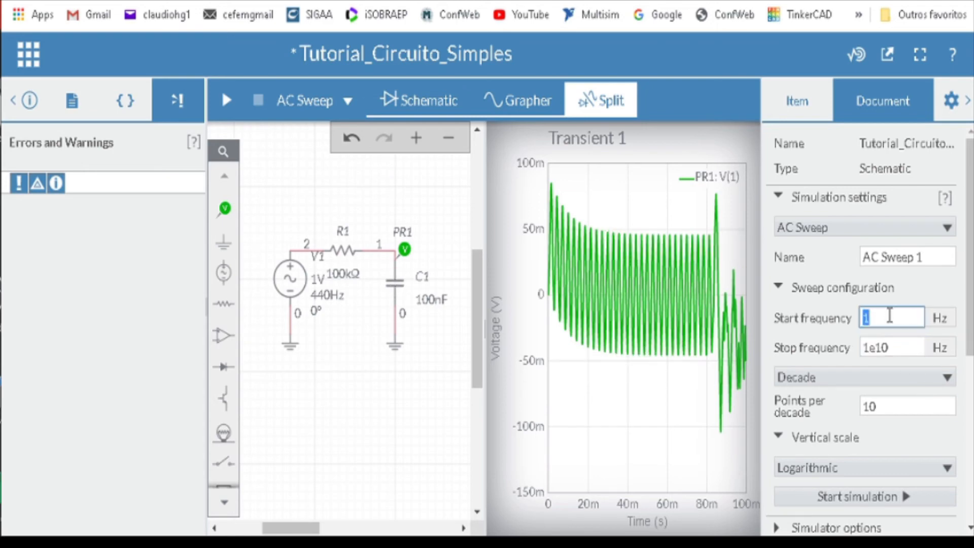
{"action": "double_click", "coordinate": [878, 345]}
{"action": "double_click", "coordinate": [890, 318]}
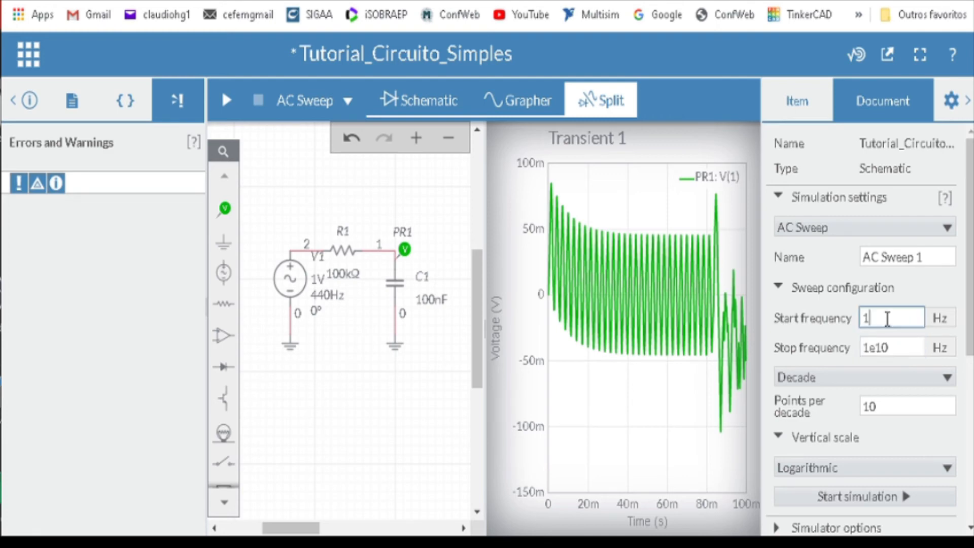
{"action": "double_click", "coordinate": [902, 350]}
{"action": "left_click", "coordinate": [904, 349]}
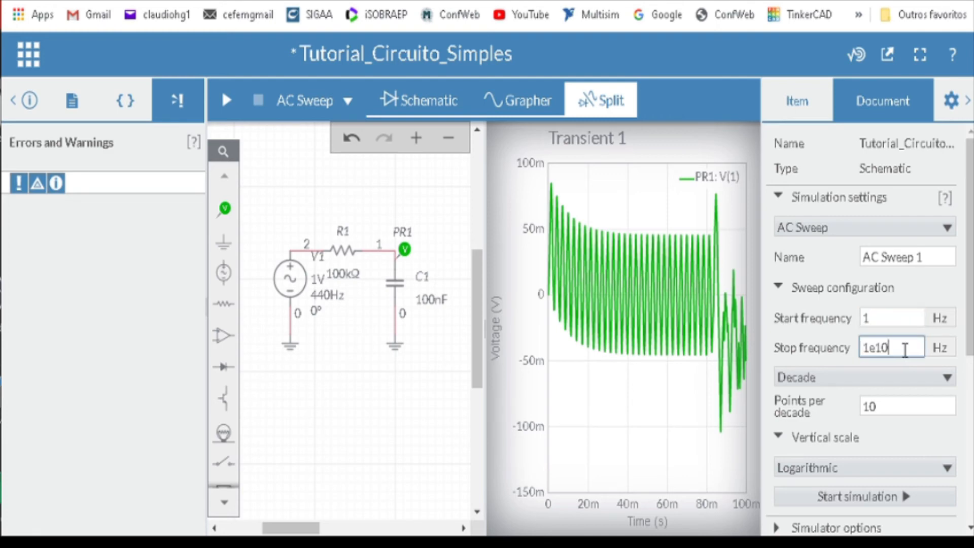
{"action": "key", "text": "BackSpace"}
{"action": "key", "text": "BackSpace"}
{"action": "key", "text": "BackSpace"}
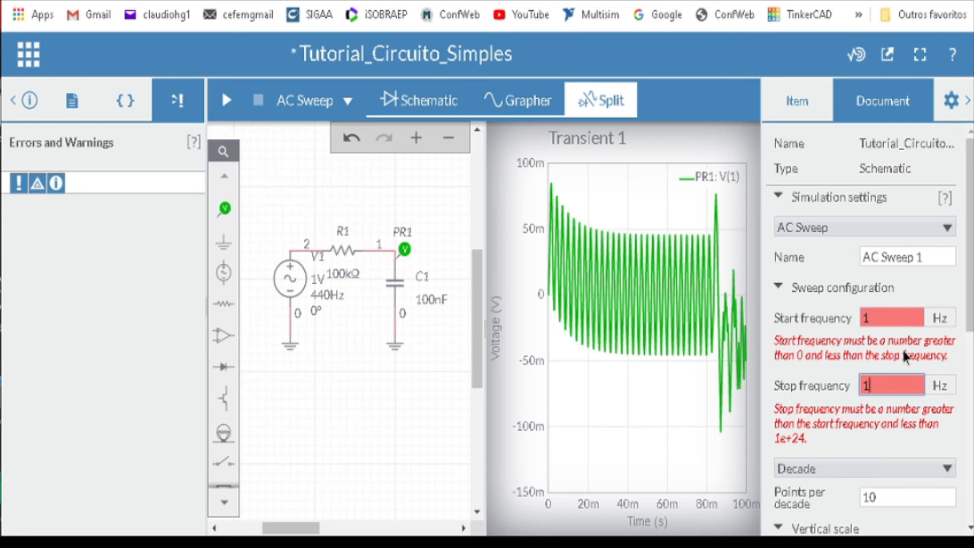
{"action": "type", "text": "0M"}
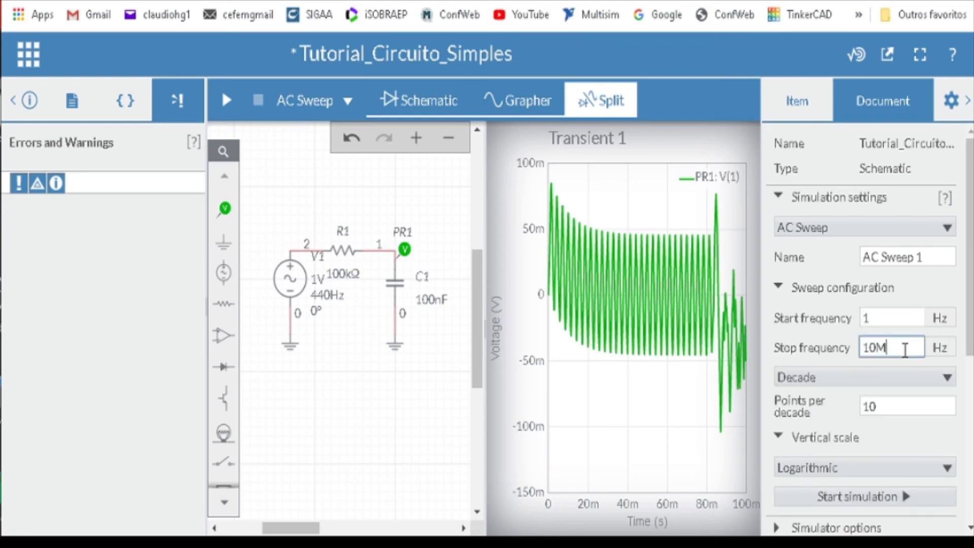
Step: Review the start frequency and points per decade settings, and run the AC Sweep
{"action": "double_click", "coordinate": [912, 318]}
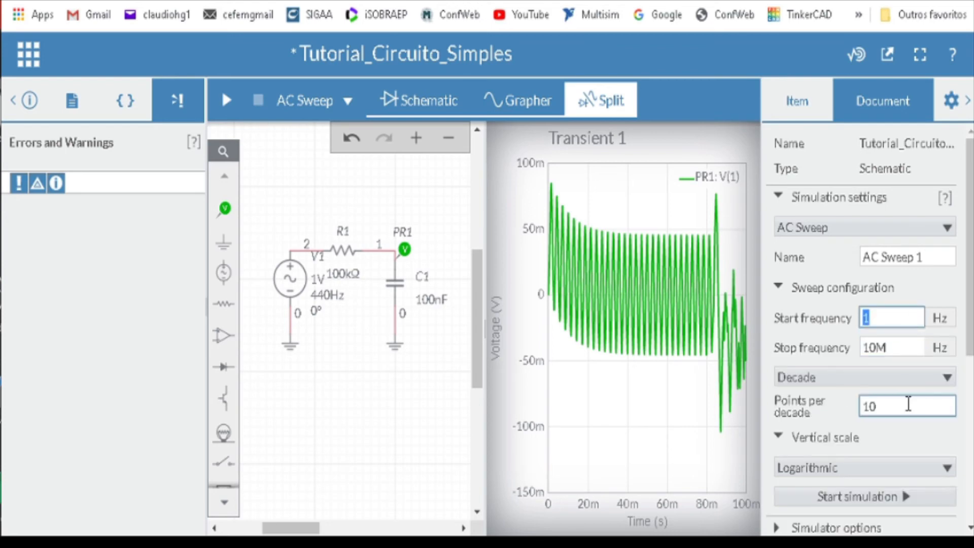
{"action": "scroll", "coordinate": [896, 403], "scroll_direction": "down", "scroll_amount": 4}
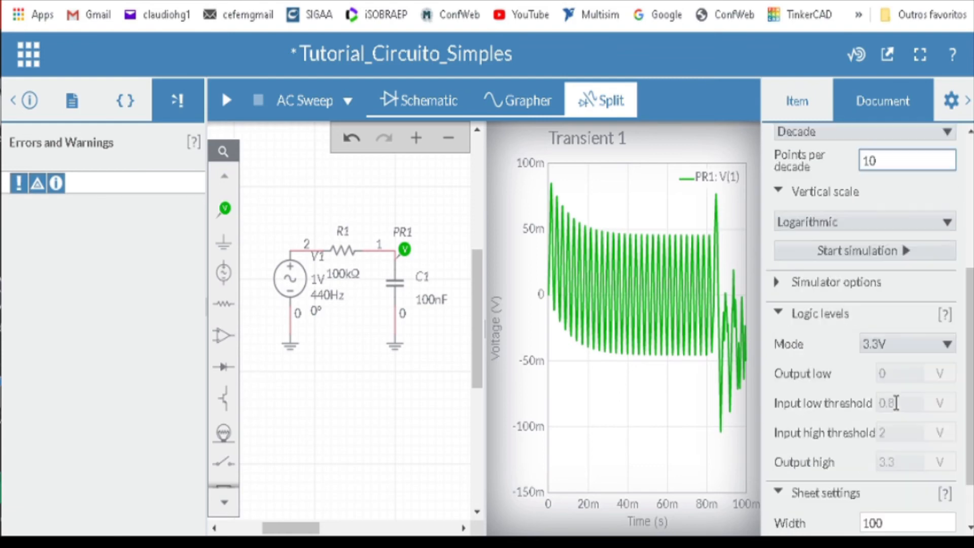
{"action": "scroll", "coordinate": [905, 307], "scroll_direction": "up", "scroll_amount": 2}
{"action": "left_click", "coordinate": [904, 284]}
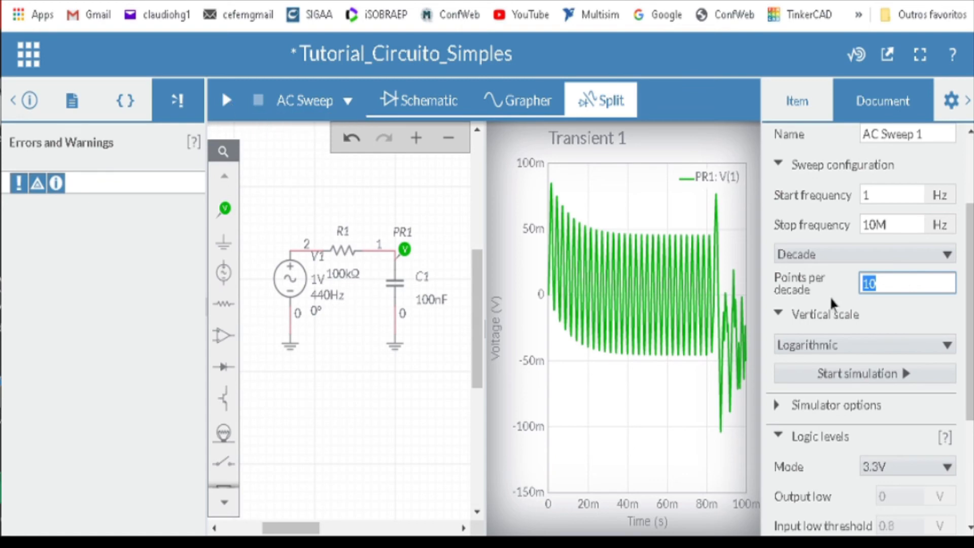
{"action": "left_click", "coordinate": [226, 100]}
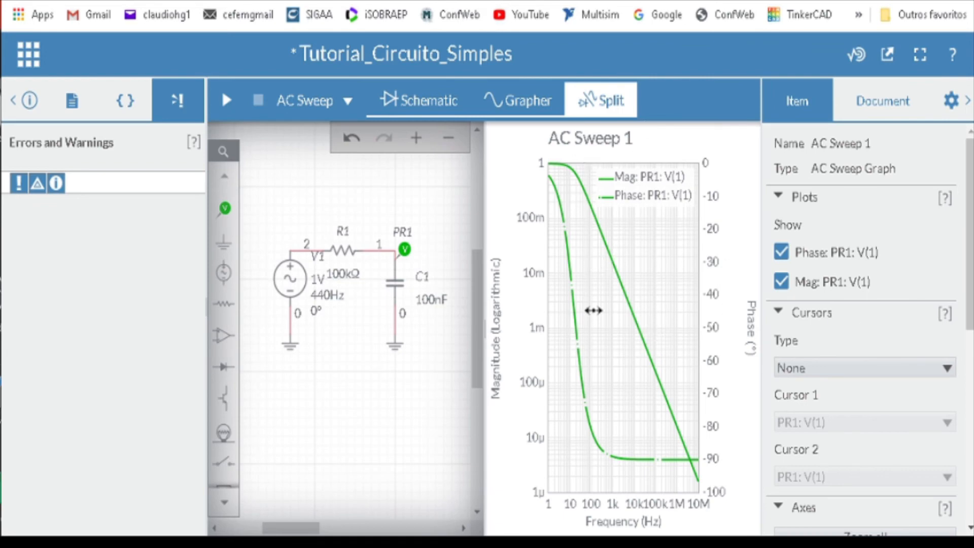
Step: Set the AC Sweep's stop frequency to 1k Hz and rerun the simulation
{"action": "left_click", "coordinate": [885, 107]}
{"action": "left_click", "coordinate": [892, 223]}
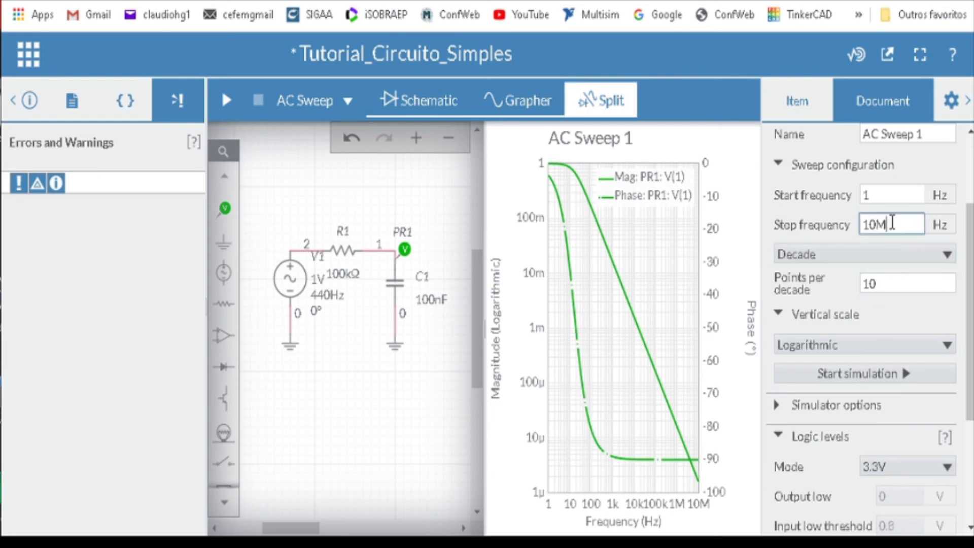
{"action": "double_click", "coordinate": [892, 223]}
{"action": "type", "text": "1"}
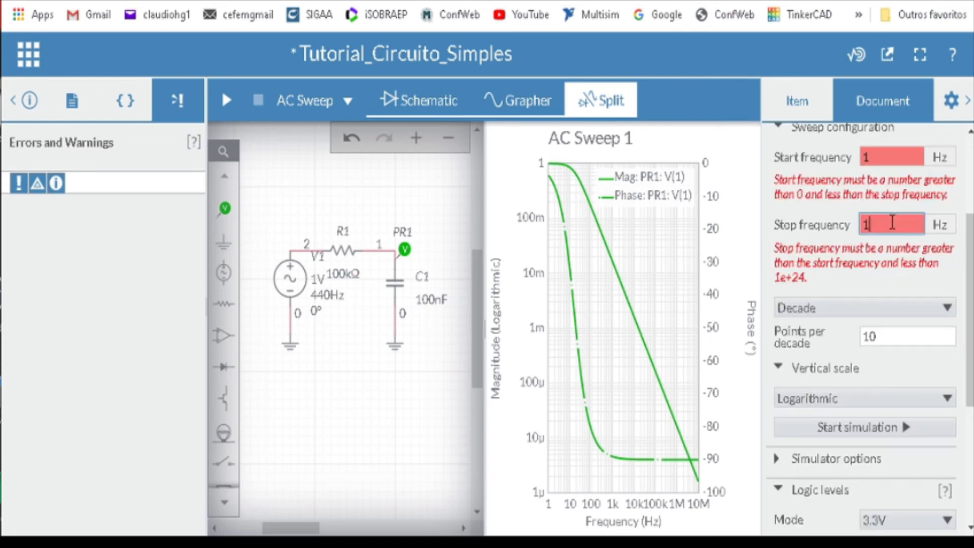
{"action": "type", "text": "k"}
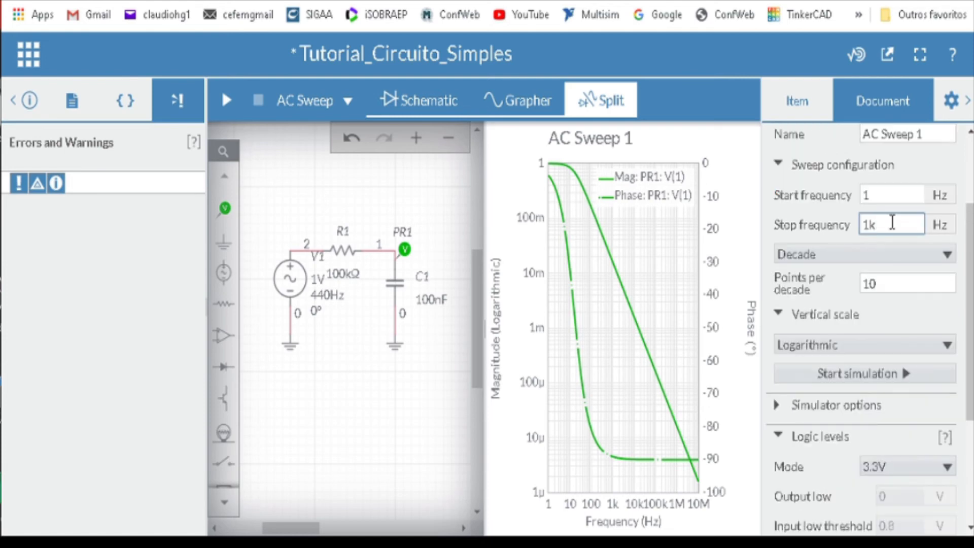
{"action": "left_click", "coordinate": [227, 100]}
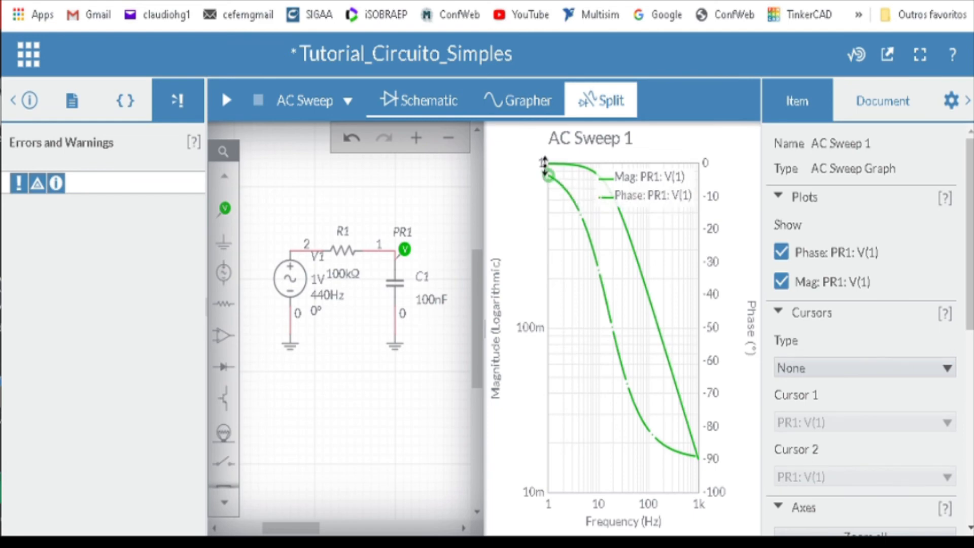
Step: Compare the full-size AC Sweep graph with the schematic, ending in the schematic view
{"action": "left_click", "coordinate": [502, 98]}
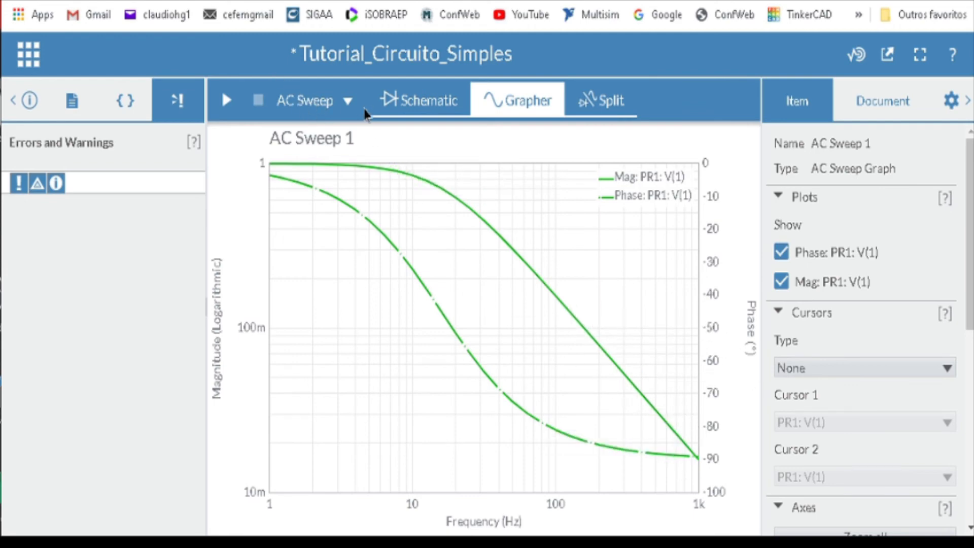
{"action": "left_click", "coordinate": [427, 102]}
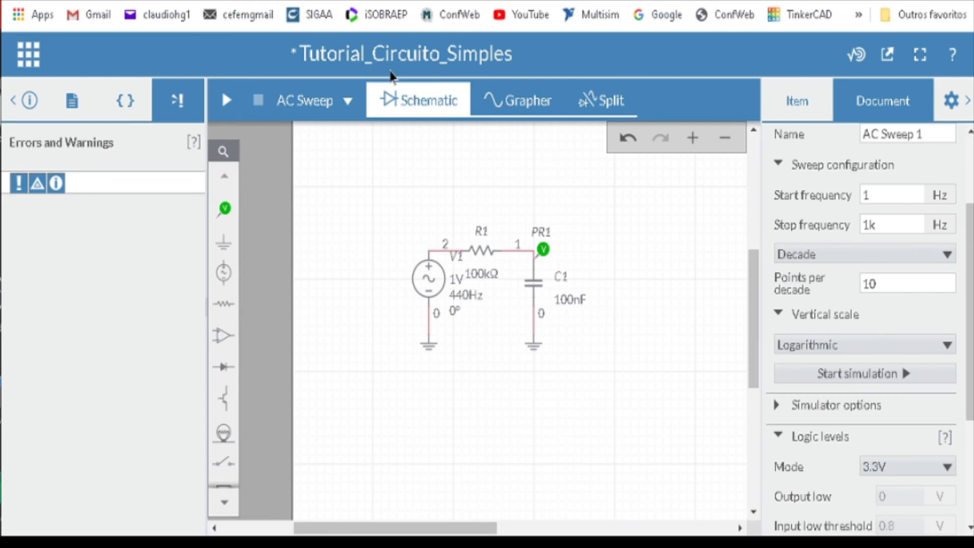
{"action": "left_click", "coordinate": [544, 105]}
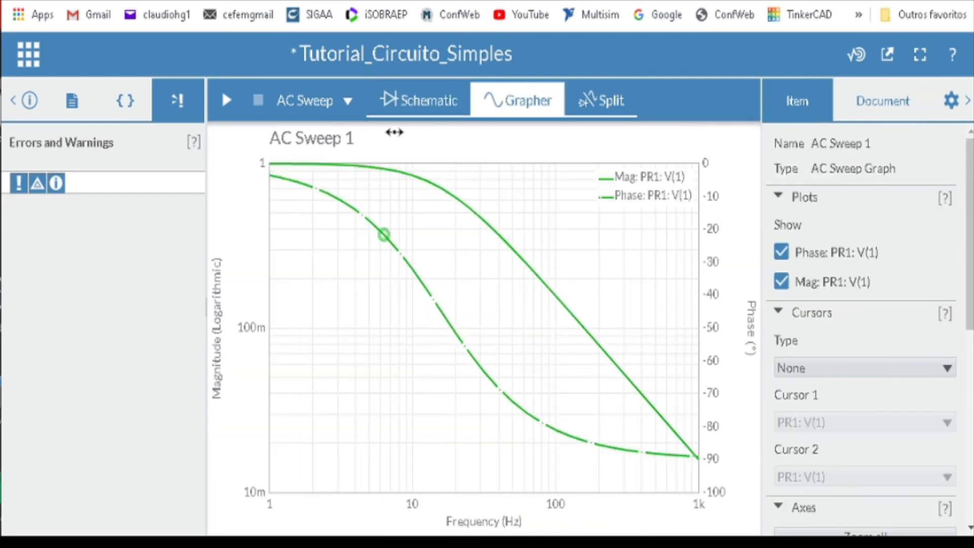
{"action": "left_click", "coordinate": [443, 97]}
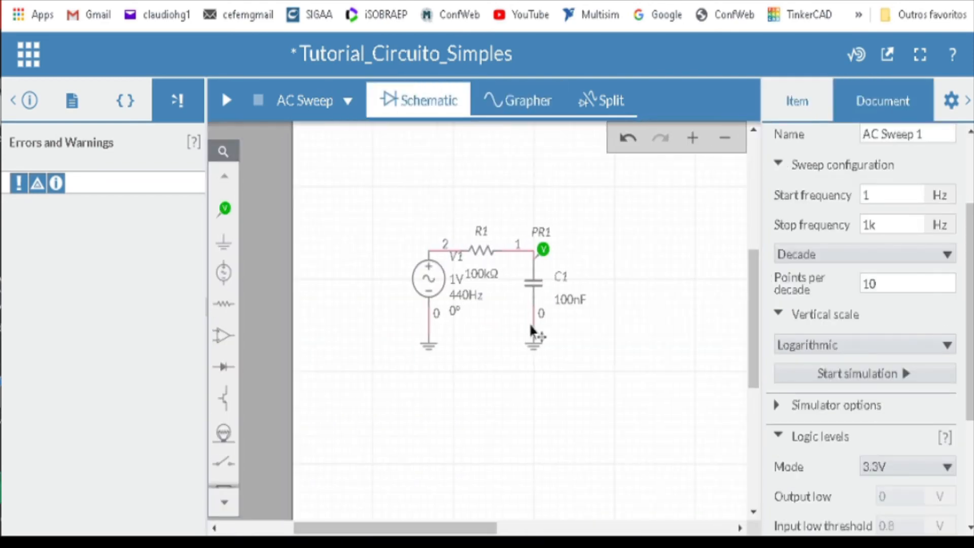
Step: Add an inductor beside capacitor C1 and wire it in parallel with the capacitor
{"action": "left_click", "coordinate": [427, 289]}
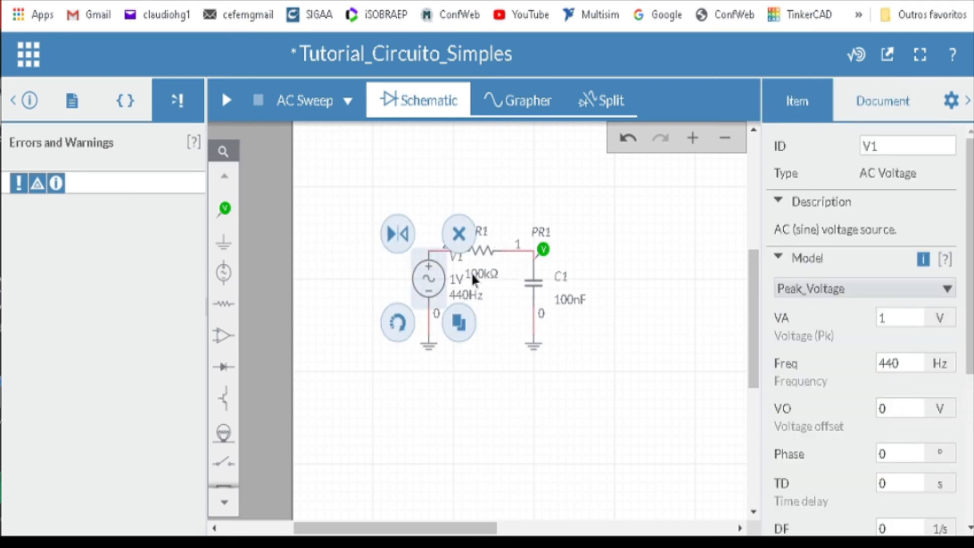
{"action": "left_click", "coordinate": [227, 303]}
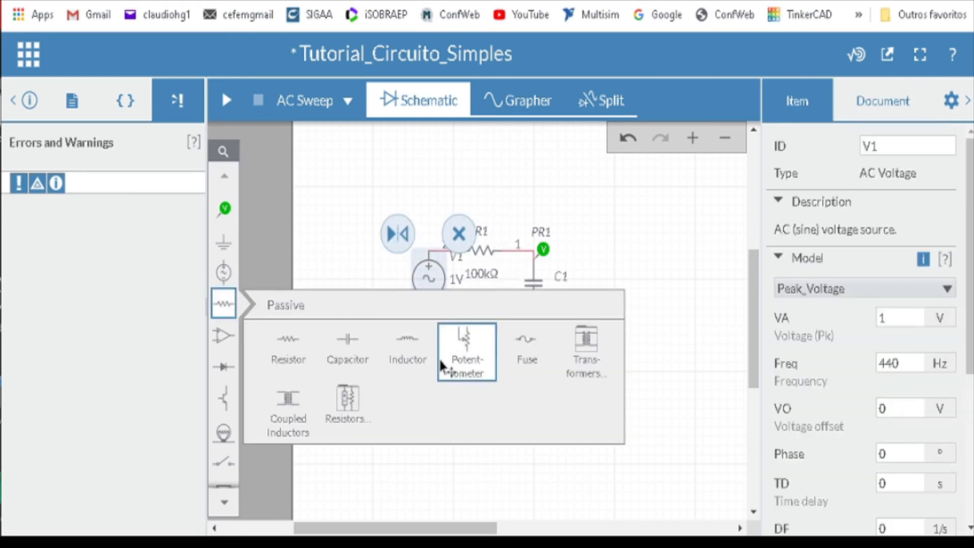
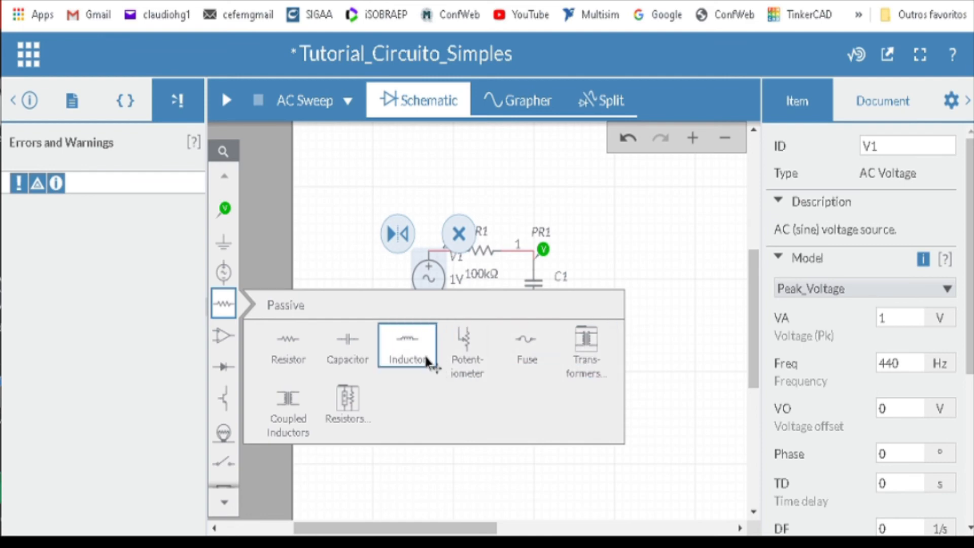
{"action": "left_click_drag", "start_coordinate": [415, 342], "coordinate": [602, 249]}
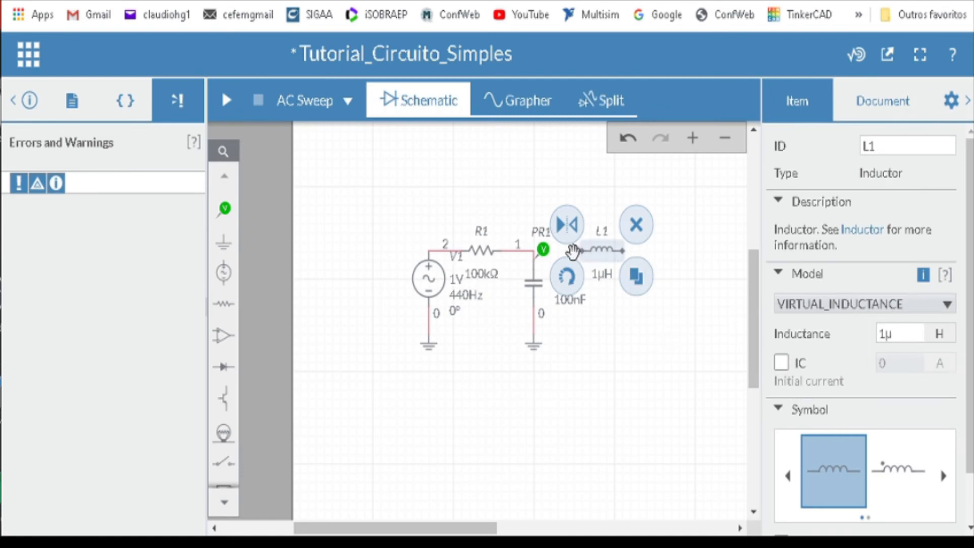
{"action": "left_click", "coordinate": [558, 250]}
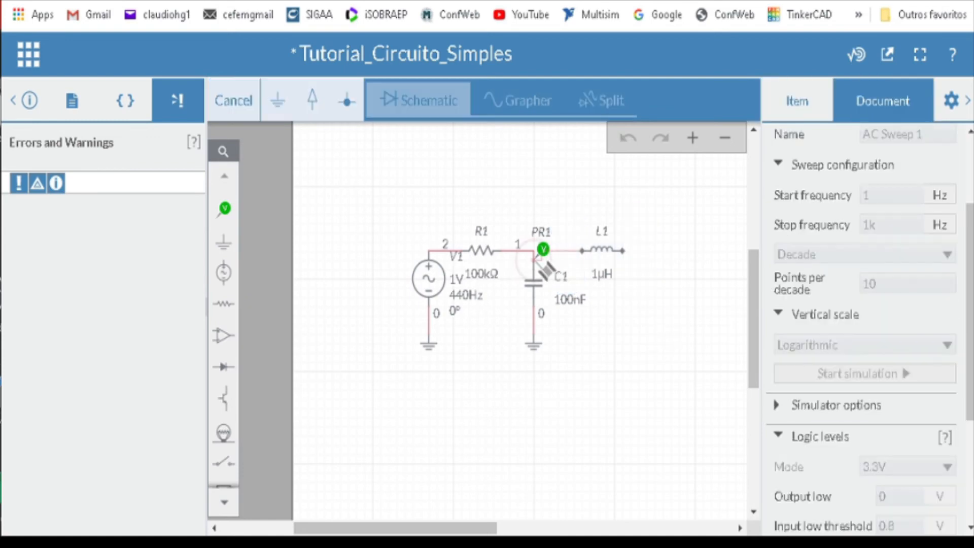
{"action": "left_click", "coordinate": [534, 258]}
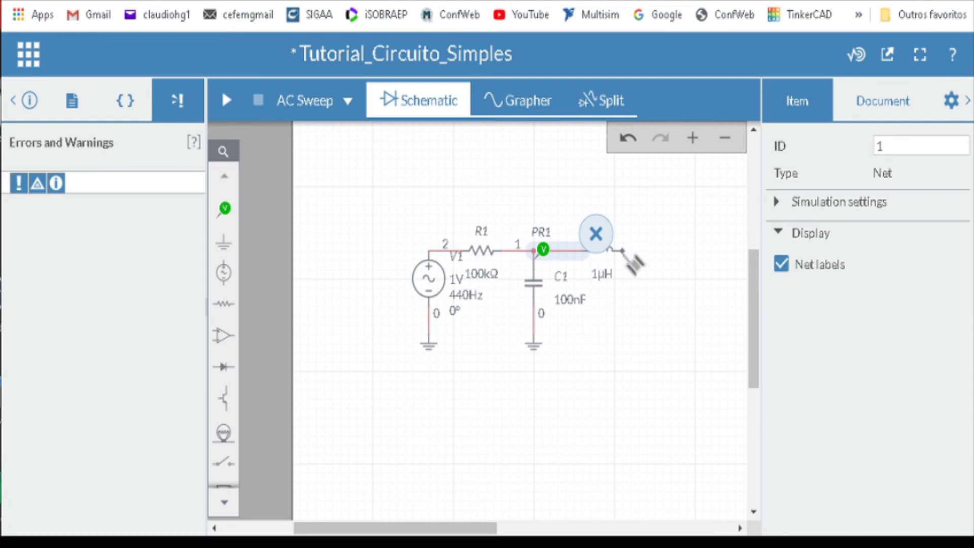
{"action": "left_click", "coordinate": [623, 250]}
{"action": "left_click", "coordinate": [534, 324]}
Step: Set the inductance of inductor L1 to 1 mH
{"action": "left_click", "coordinate": [598, 250]}
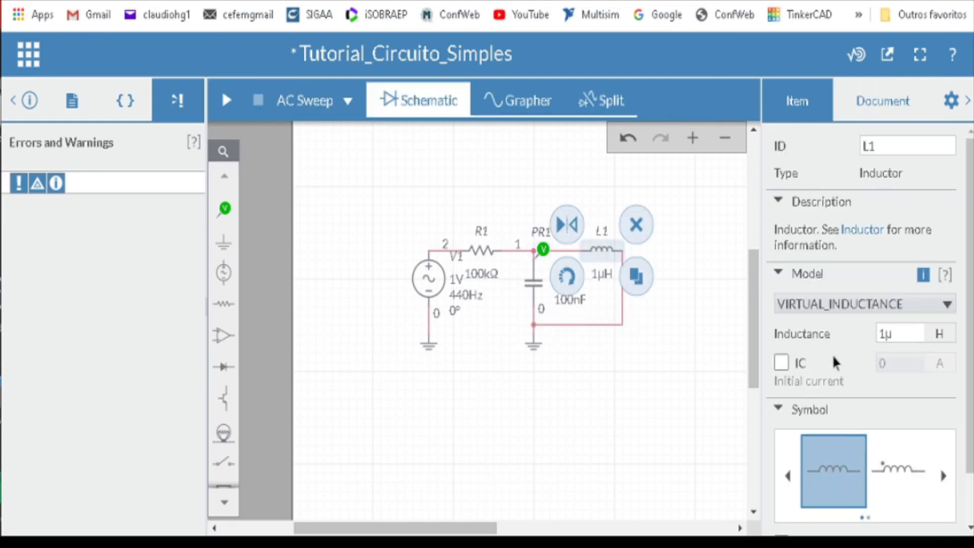
{"action": "left_click", "coordinate": [912, 338]}
{"action": "type", "text": "1m"}
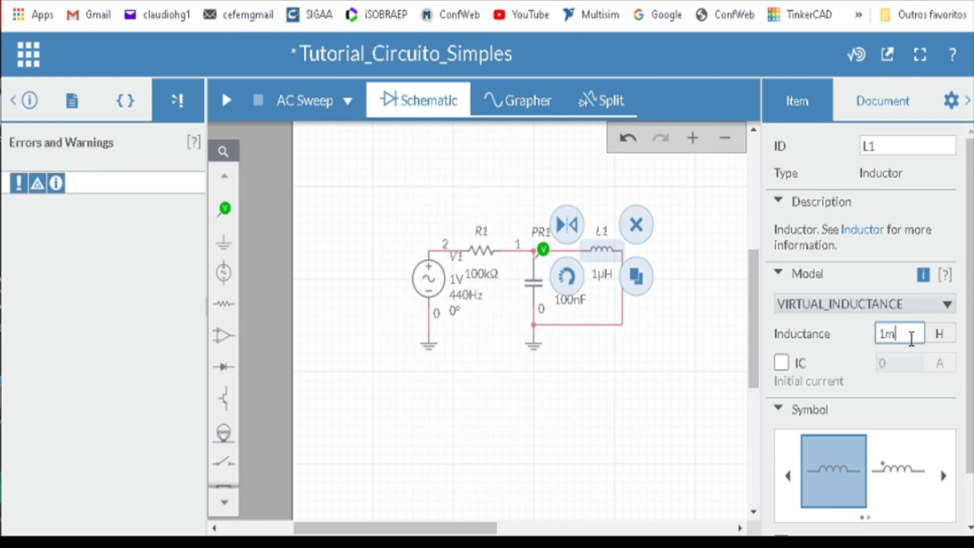
Step: Set the capacitance of capacitor C1 to 4.7 µF
{"action": "left_click", "coordinate": [569, 306]}
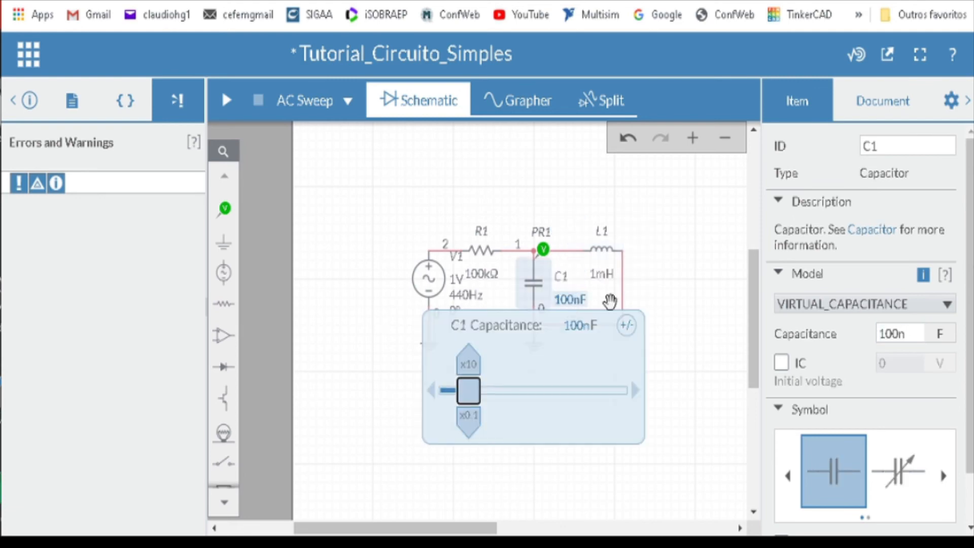
{"action": "left_click", "coordinate": [893, 333]}
{"action": "left_click_drag", "start_coordinate": [902, 333], "coordinate": [869, 334]}
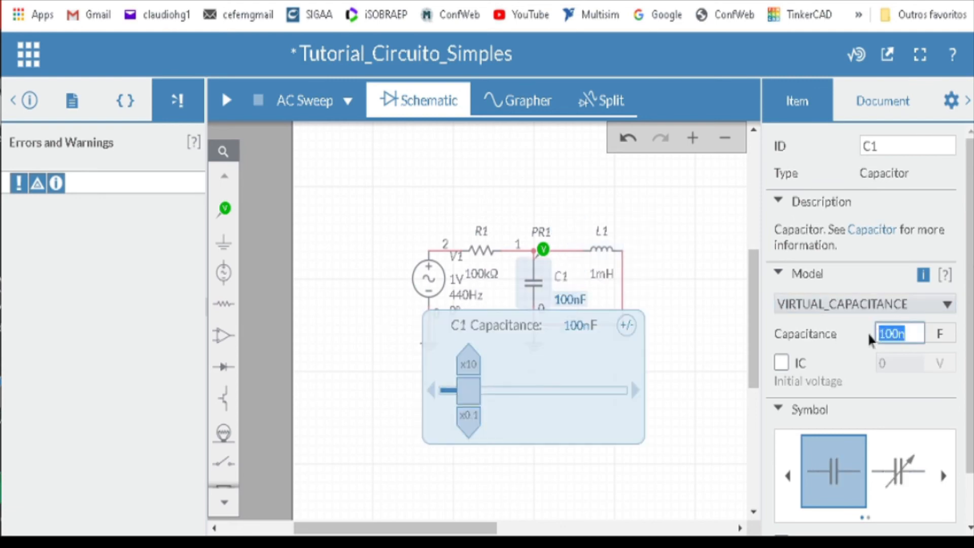
{"action": "type", "text": "4.7µ"}
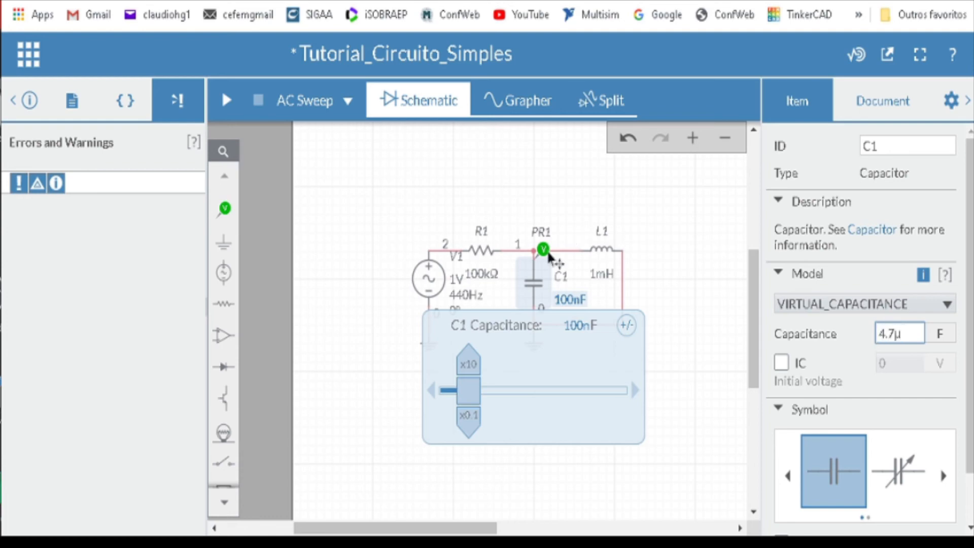
{"action": "left_click", "coordinate": [574, 200]}
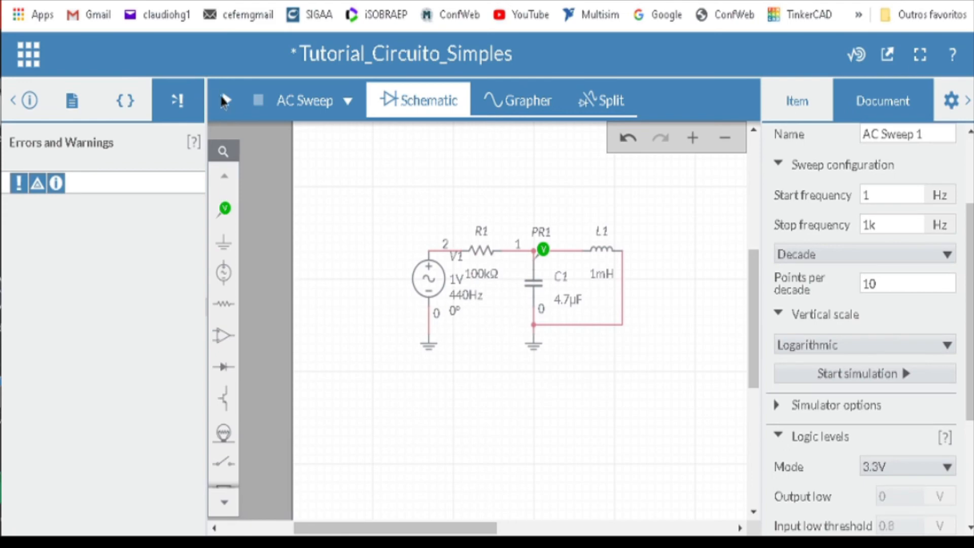
Step: Run the AC Sweep on the circuit with the inductor and check its graph against the schematic's sweep settings
{"action": "left_click", "coordinate": [225, 101]}
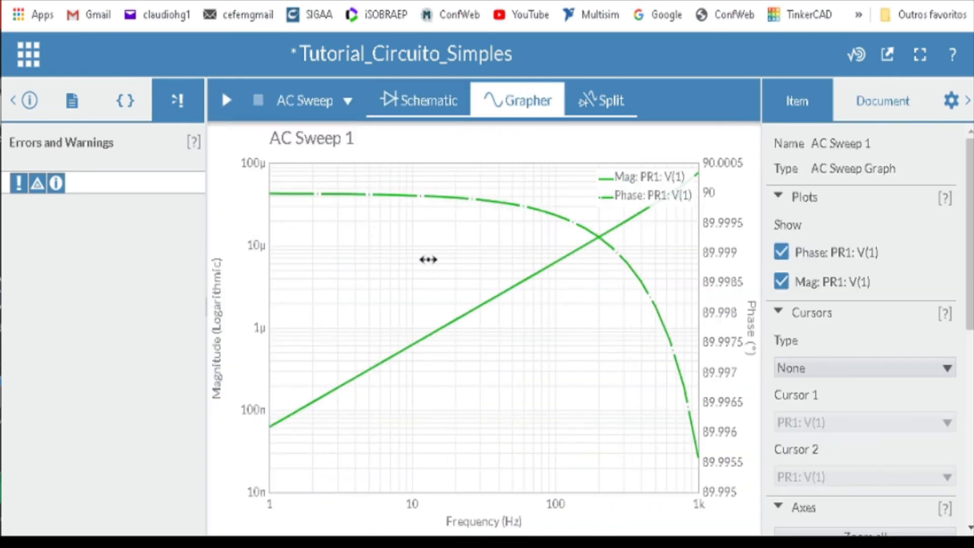
{"action": "left_click", "coordinate": [405, 101]}
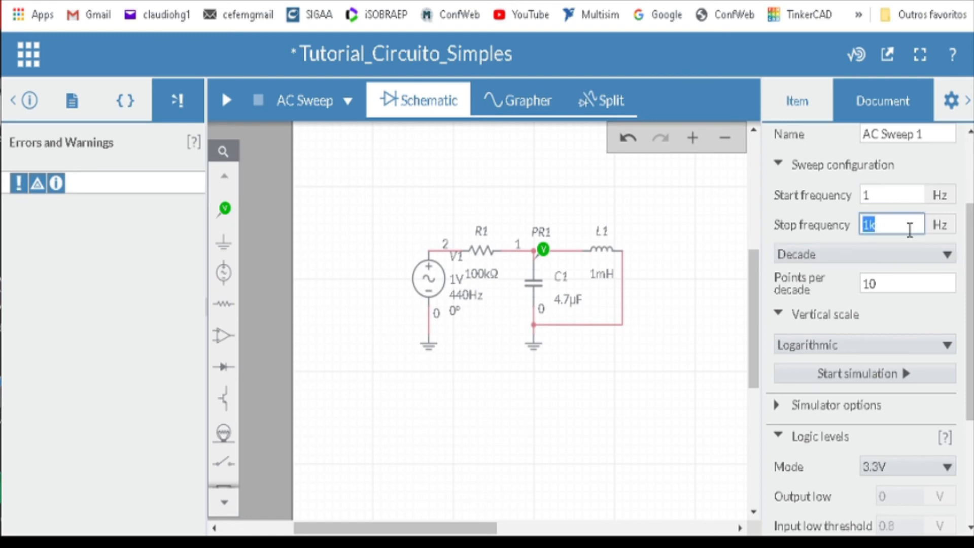
{"action": "left_click", "coordinate": [515, 101]}
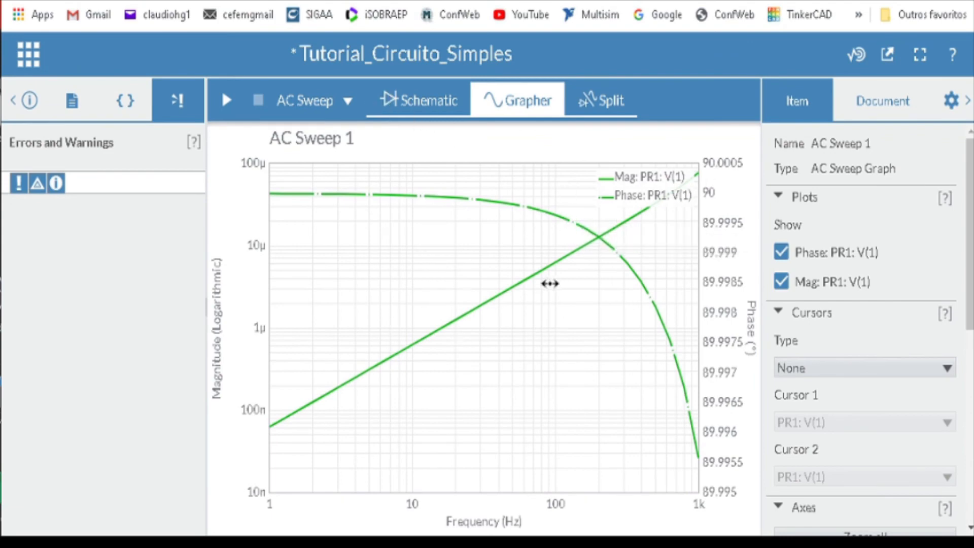
Step: Set the AC Sweep's stop frequency to 10 MHz and rerun the simulation of the circuit
{"action": "left_click", "coordinate": [401, 112]}
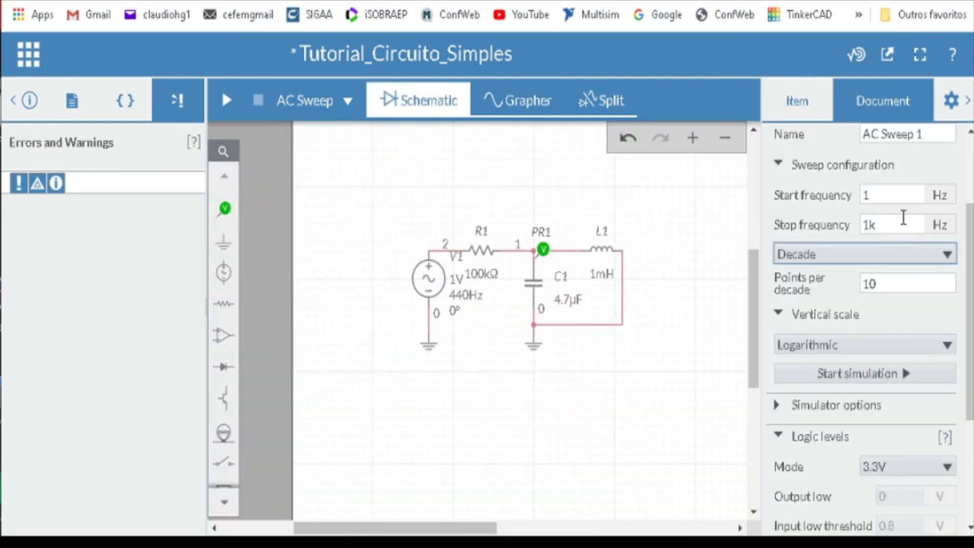
{"action": "double_click", "coordinate": [903, 216]}
{"action": "type", "text": "10M"}
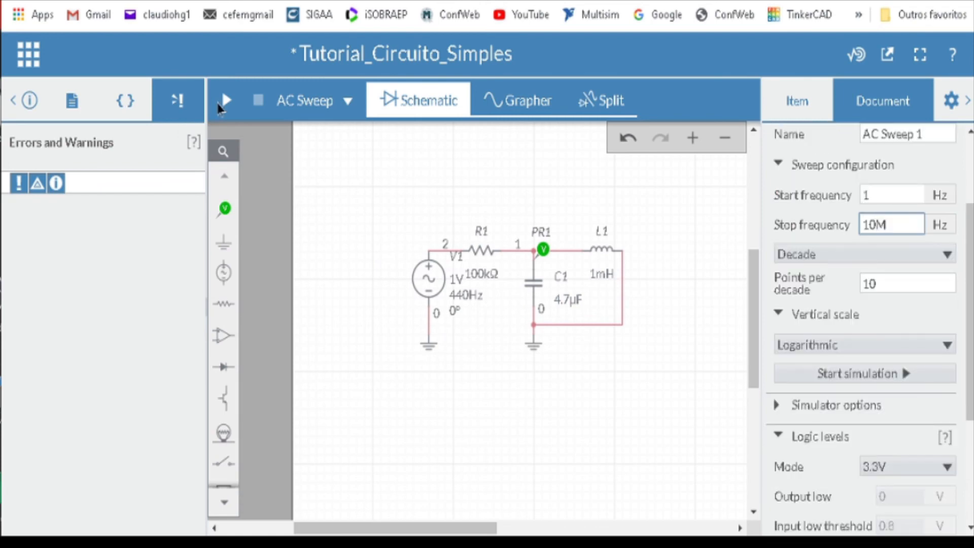
{"action": "left_click", "coordinate": [223, 102]}
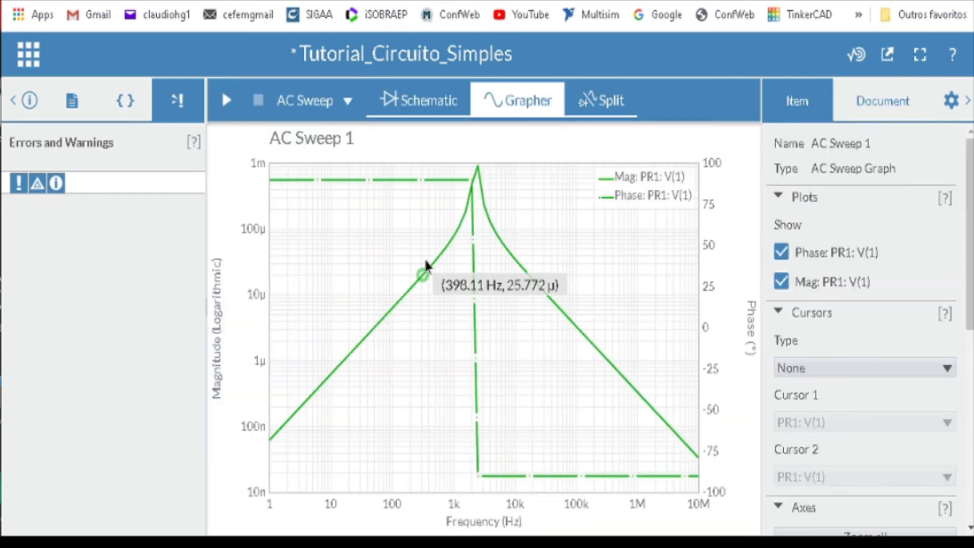
{"action": "mouse_move", "coordinate": [479, 181]}
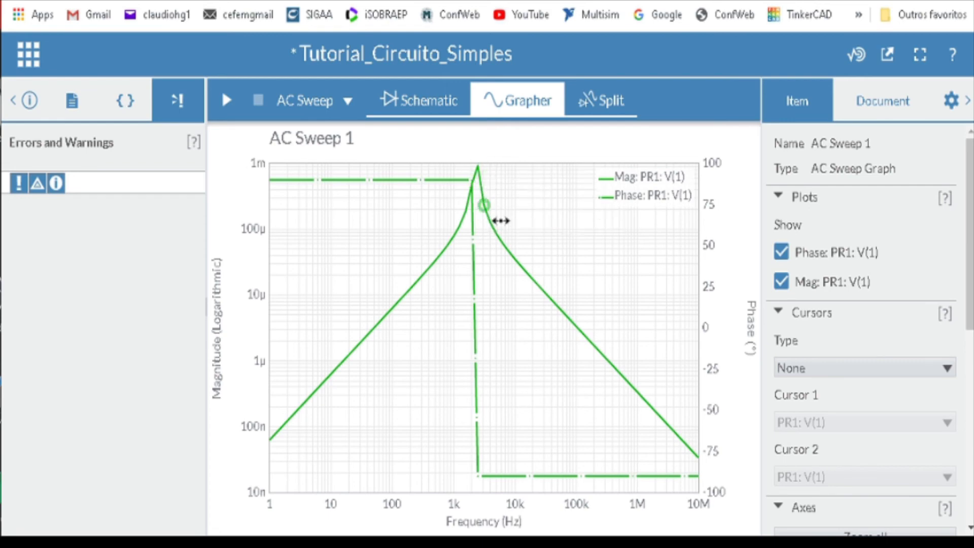
Step: Rerun the AC Sweep with 100 points per decade and examine the resonance peak up close
{"action": "left_click", "coordinate": [896, 105]}
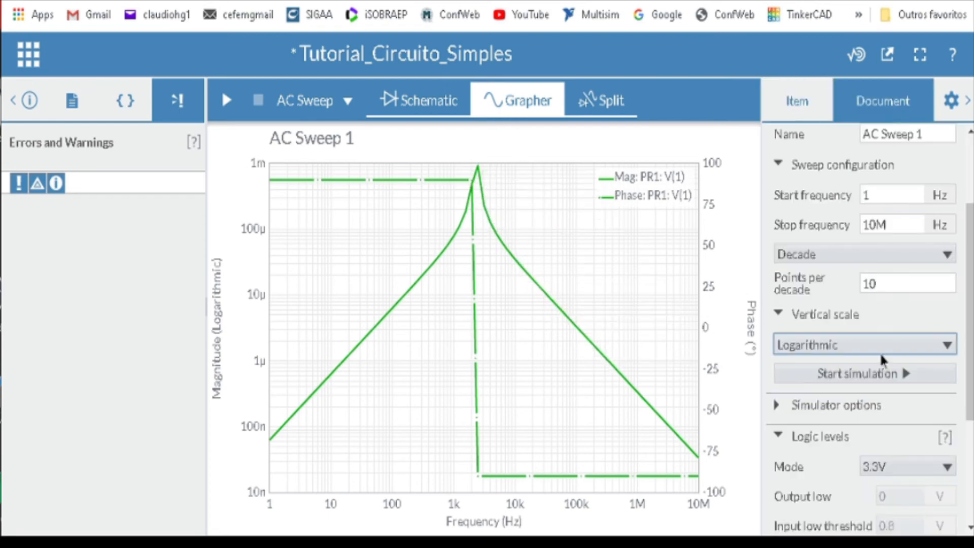
{"action": "left_click", "coordinate": [905, 283]}
{"action": "type", "text": "0"}
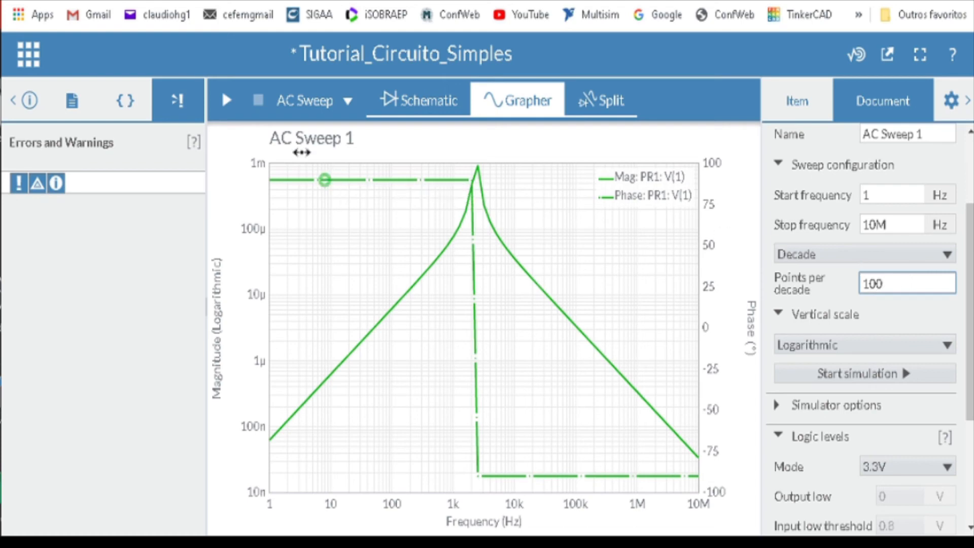
{"action": "left_click", "coordinate": [226, 100]}
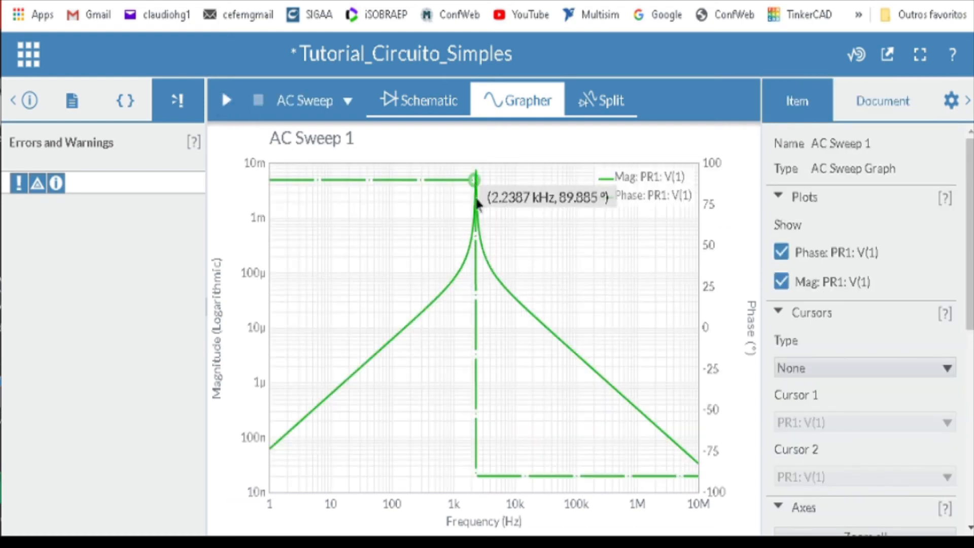
{"action": "scroll", "coordinate": [475, 220], "scroll_direction": "up", "scroll_amount": 2}
{"action": "scroll", "coordinate": [476, 220], "scroll_direction": "up", "scroll_amount": 1}
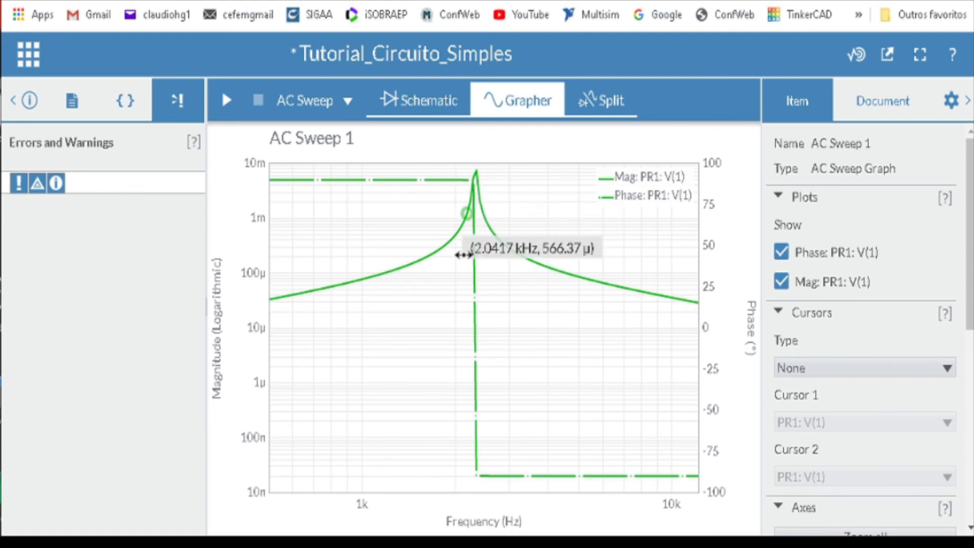
{"action": "scroll", "coordinate": [461, 253], "scroll_direction": "down", "scroll_amount": 3}
{"action": "scroll", "coordinate": [466, 254], "scroll_direction": "down", "scroll_amount": 2}
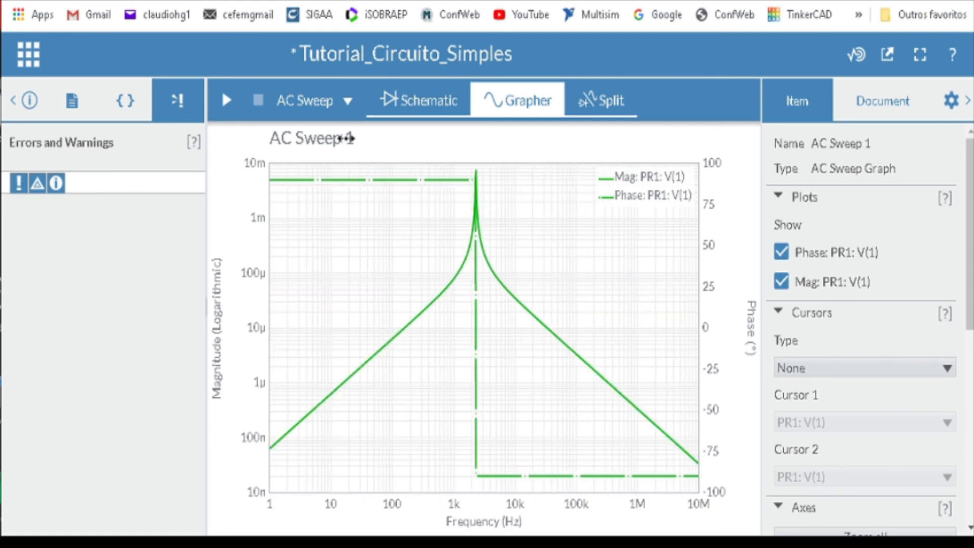
Step: Set the resistance of R1 to 460 kΩ and rerun the AC Sweep to view its graph
{"action": "left_click", "coordinate": [427, 104]}
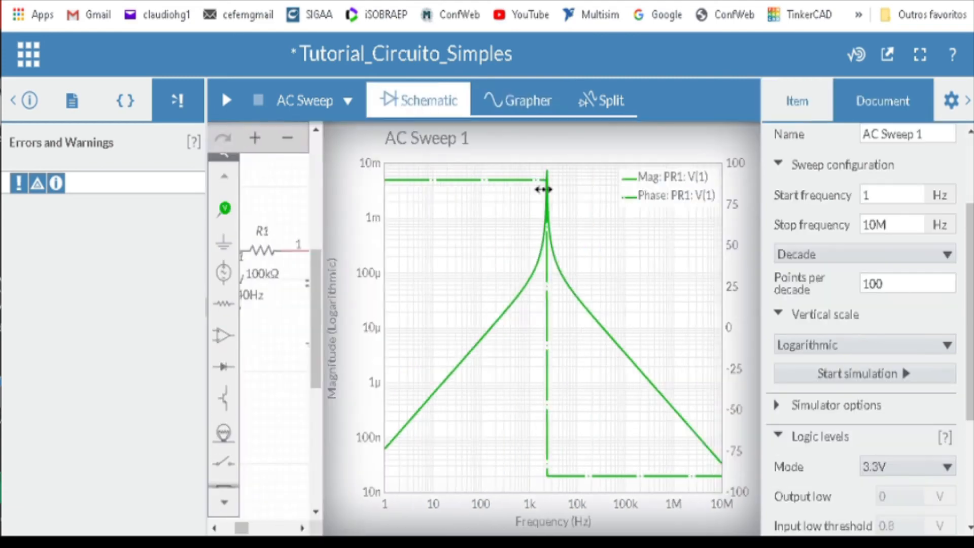
{"action": "left_click", "coordinate": [486, 281]}
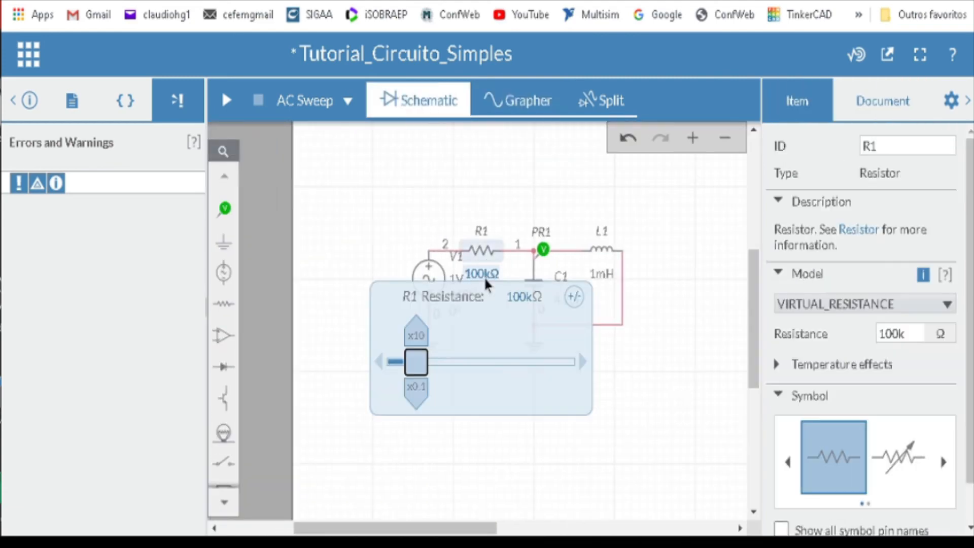
{"action": "left_click_drag", "start_coordinate": [413, 366], "coordinate": [478, 374]}
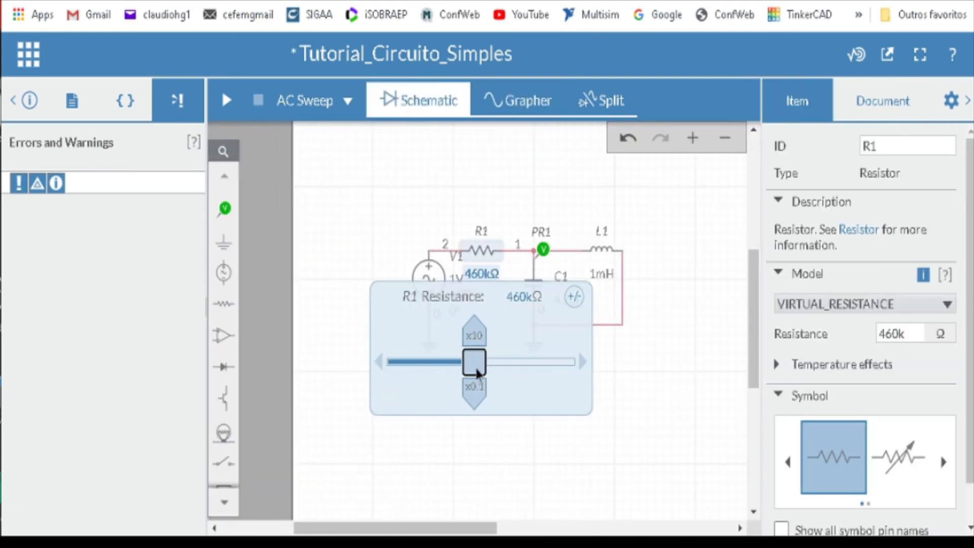
{"action": "left_click", "coordinate": [227, 100]}
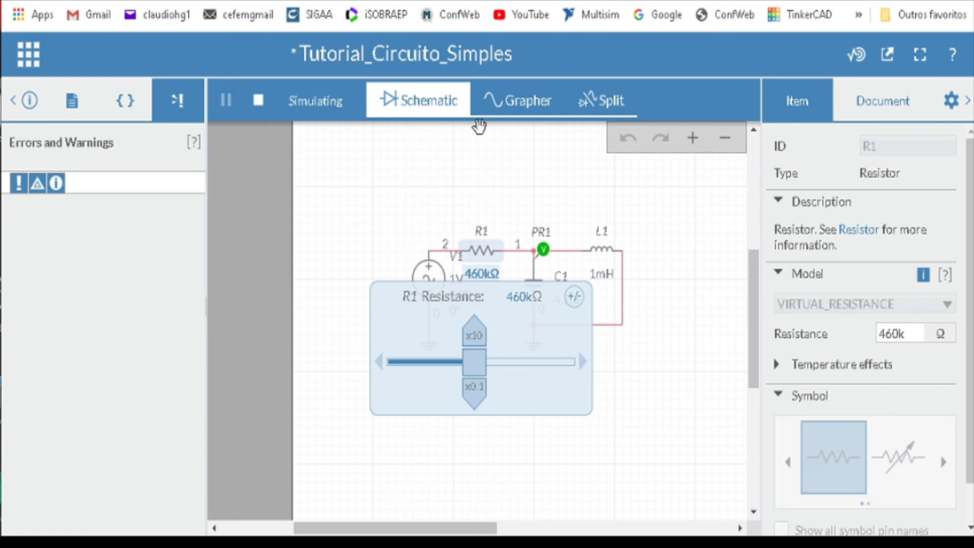
{"action": "left_click", "coordinate": [509, 108]}
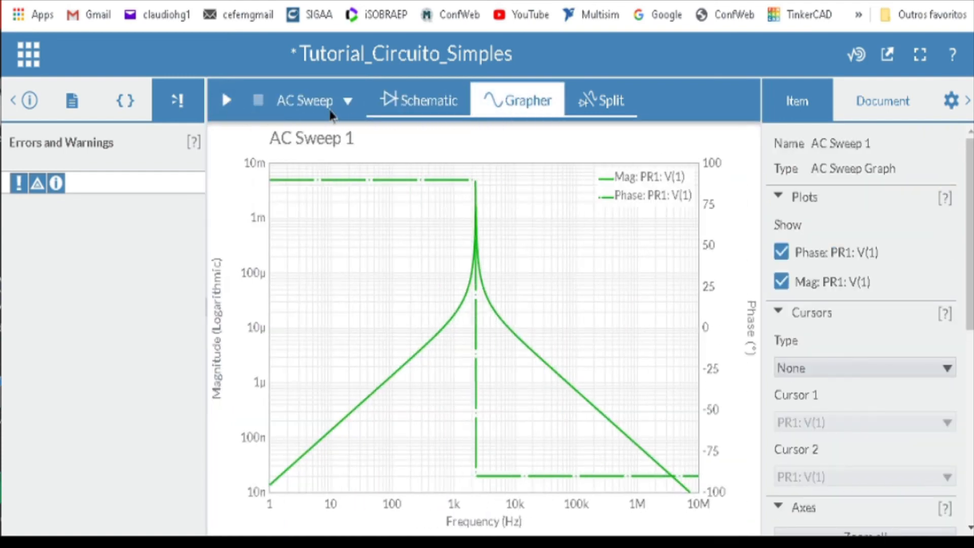
Step: Set the resistance of R1 to 90 kΩ, rerun the AC Sweep and return to the schematic
{"action": "left_click", "coordinate": [413, 101]}
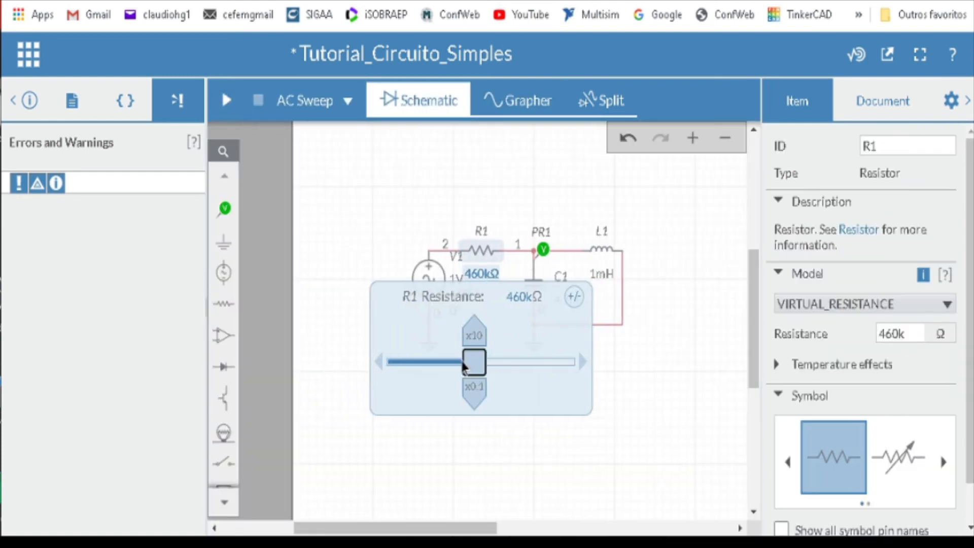
{"action": "left_click_drag", "start_coordinate": [464, 366], "coordinate": [415, 363]}
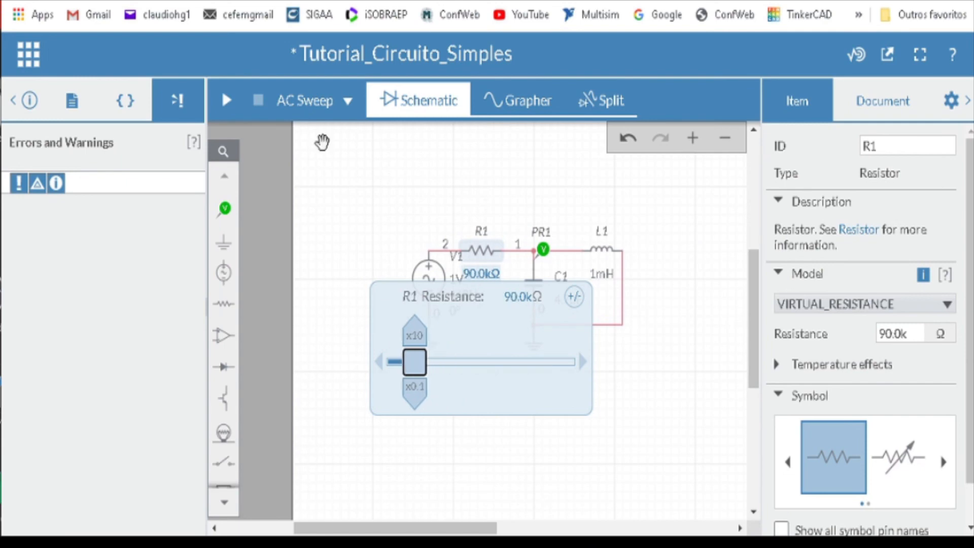
{"action": "left_click", "coordinate": [226, 96]}
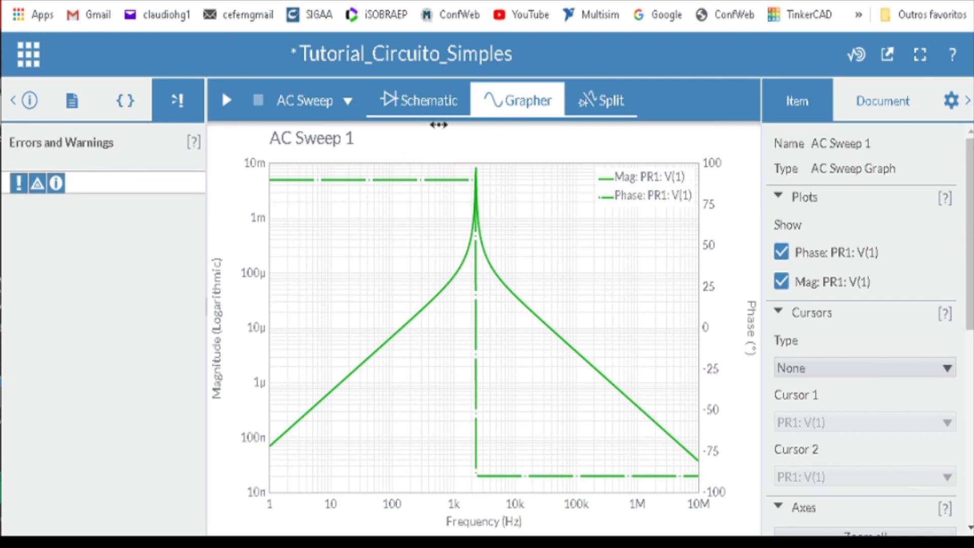
{"action": "left_click", "coordinate": [415, 99]}
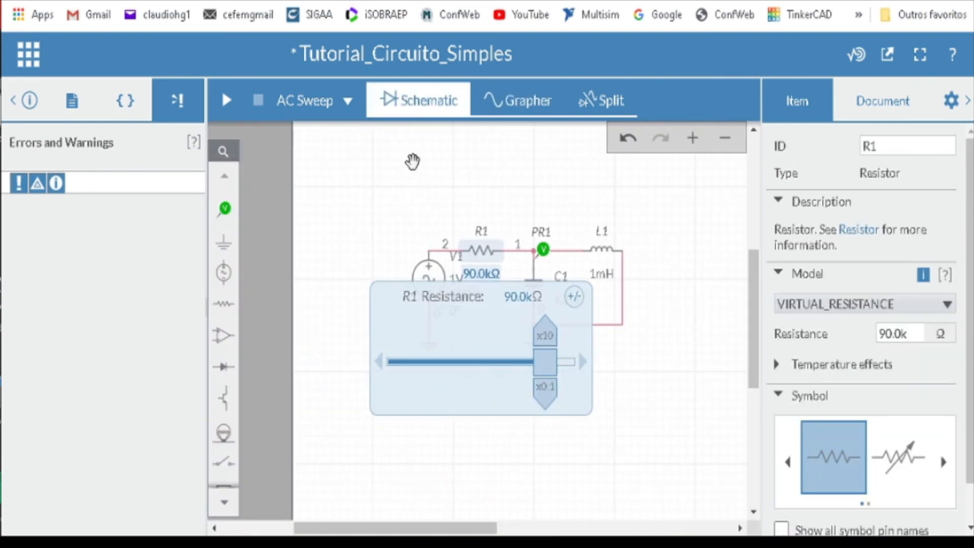
{"action": "left_click", "coordinate": [646, 208]}
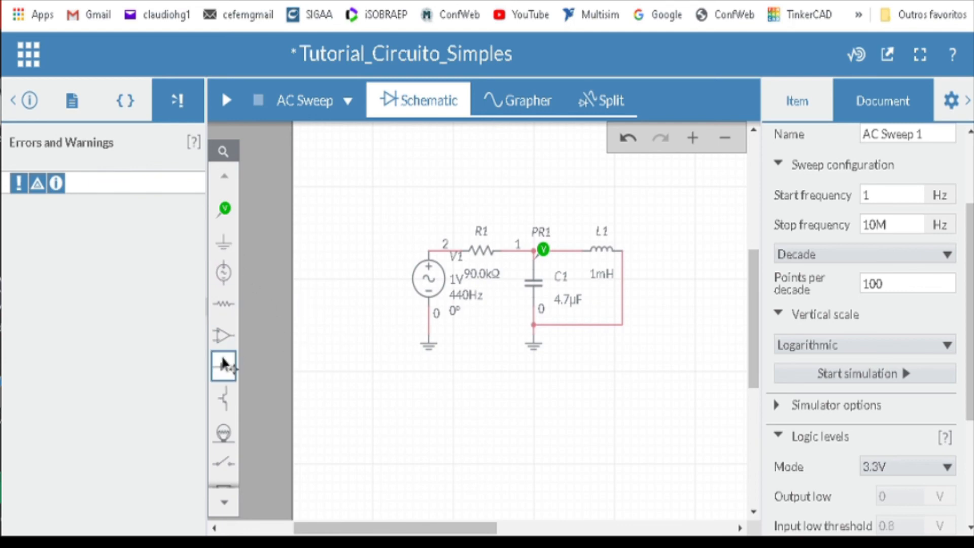
{"action": "scroll", "coordinate": [223, 355], "scroll_direction": "down", "scroll_amount": 3}
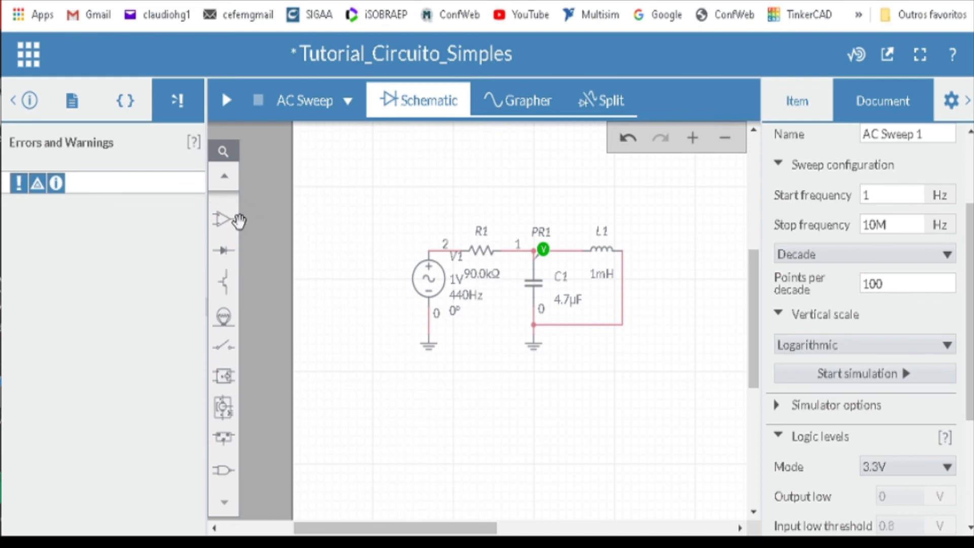
{"action": "left_click", "coordinate": [215, 223]}
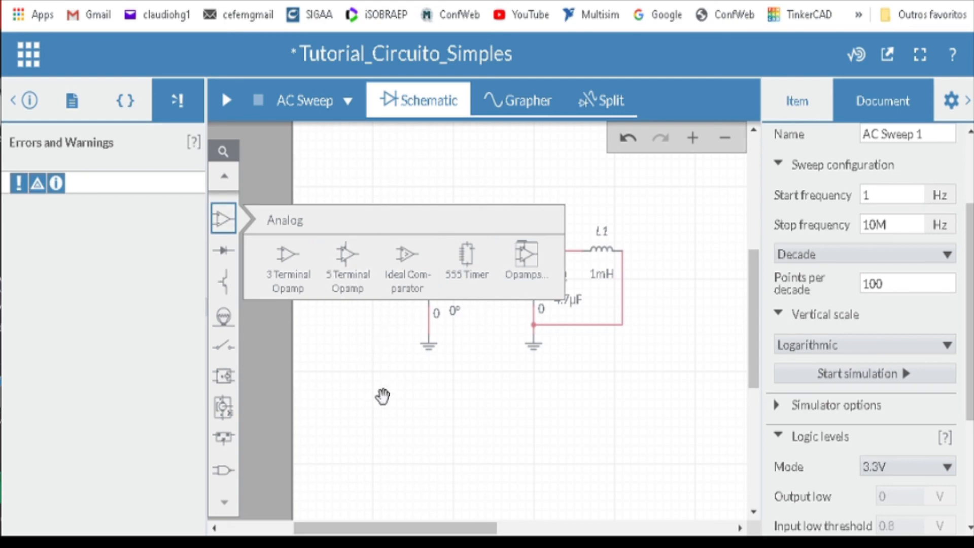
{"action": "left_click", "coordinate": [382, 395]}
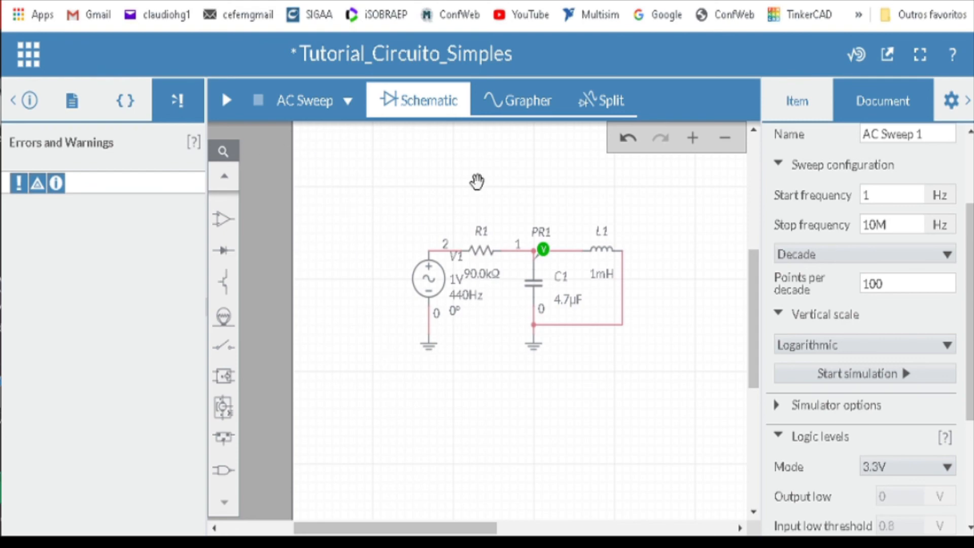
{"action": "left_click", "coordinate": [223, 219]}
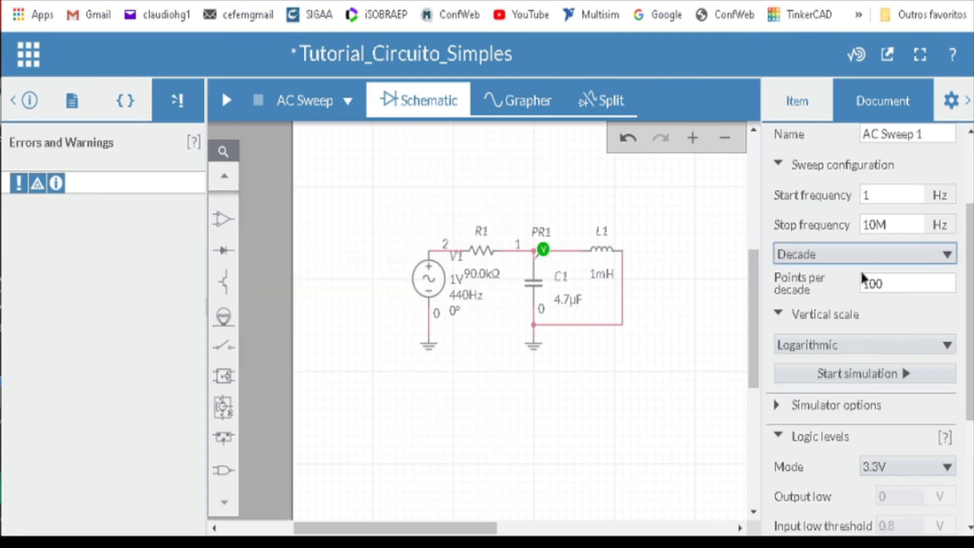
Step: Change the schematic's simulation type to Transient
{"action": "scroll", "coordinate": [857, 285], "scroll_direction": "up", "scroll_amount": 3}
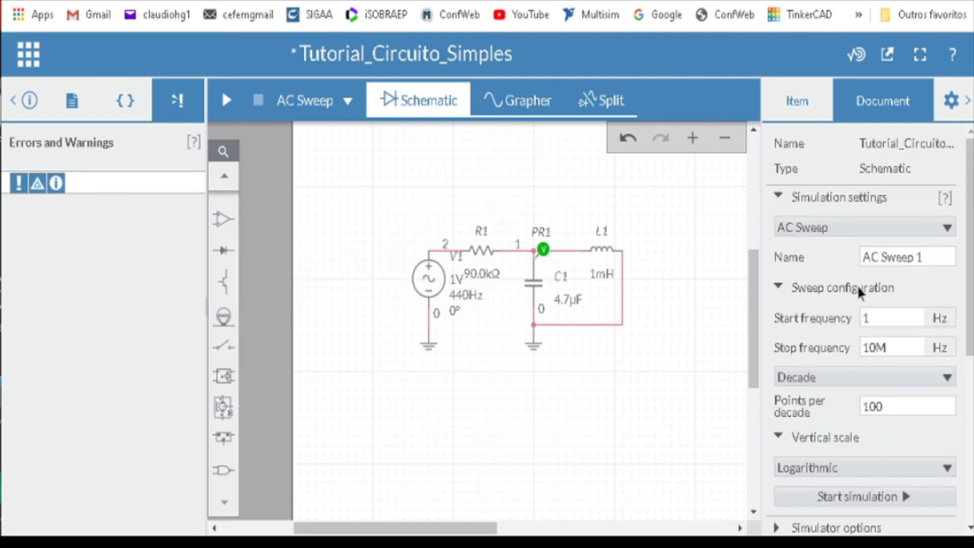
{"action": "left_click", "coordinate": [881, 226]}
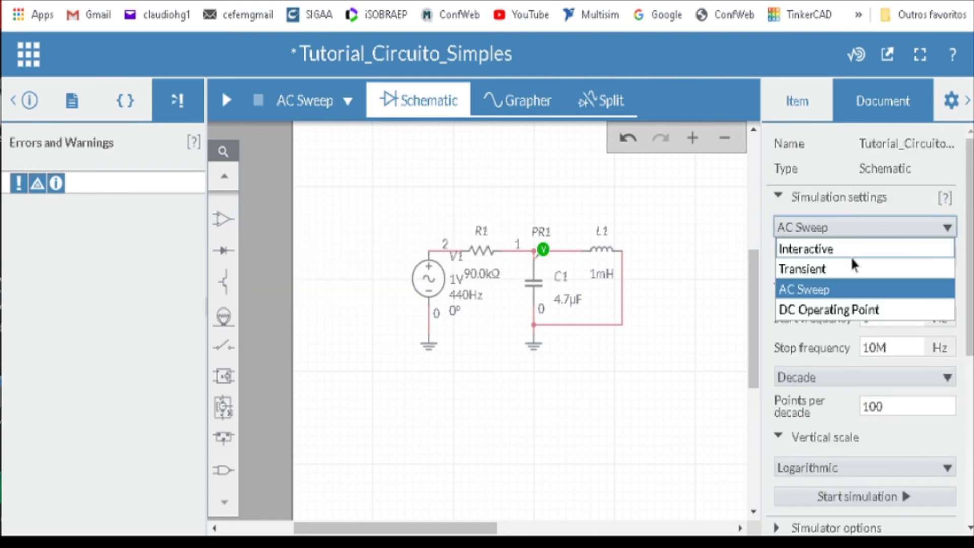
{"action": "left_click", "coordinate": [866, 220]}
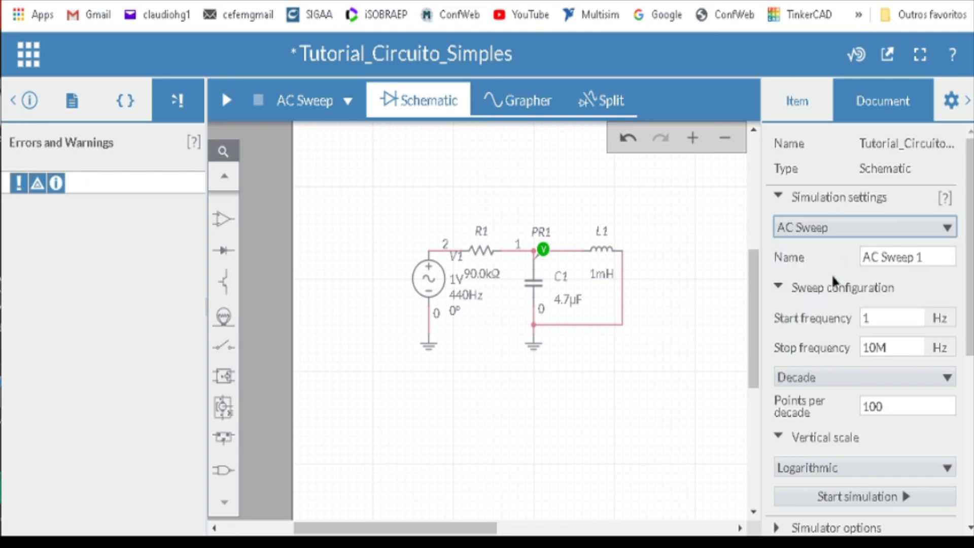
{"action": "left_click", "coordinate": [820, 233]}
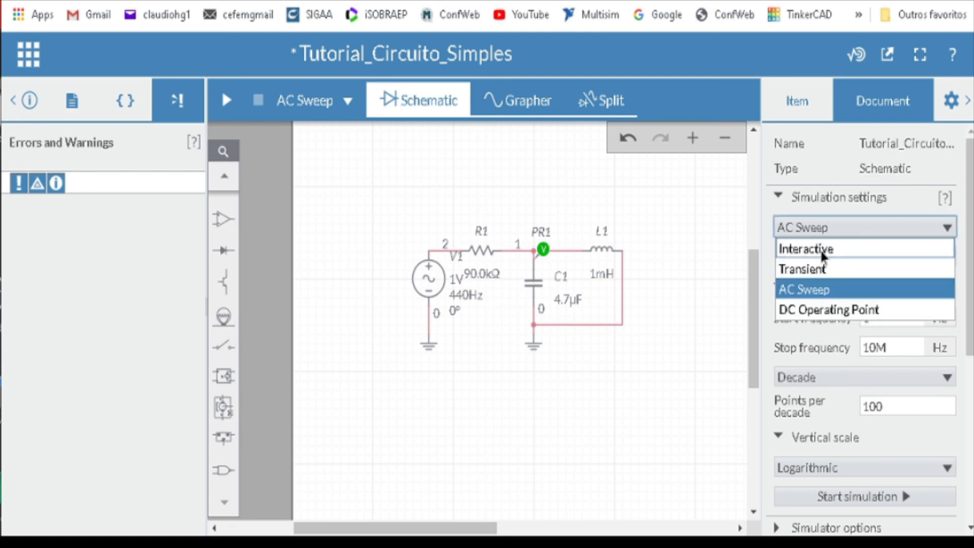
{"action": "left_click", "coordinate": [806, 267]}
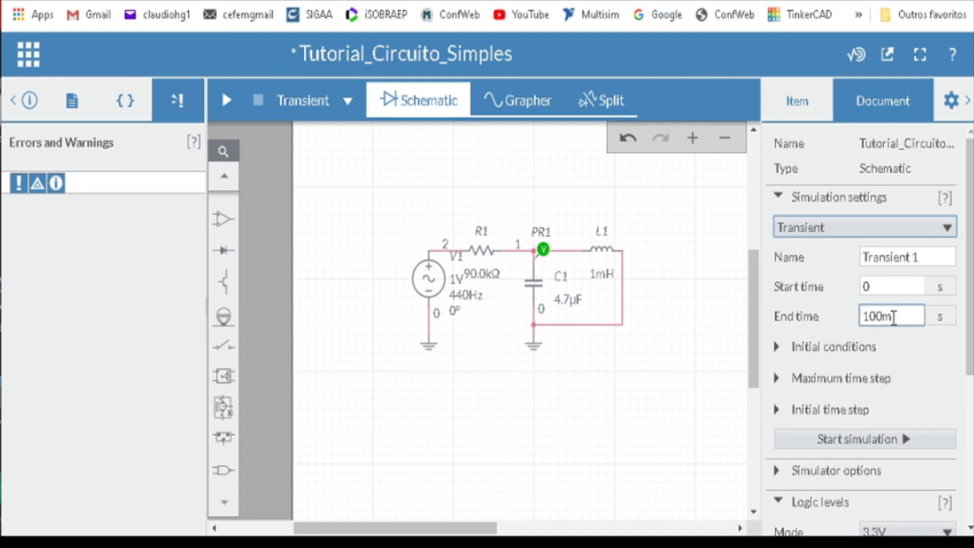
Step: Examine the Transient simulation's start time, end time and initial conditions settings
{"action": "left_click", "coordinate": [893, 317]}
{"action": "left_click", "coordinate": [883, 285]}
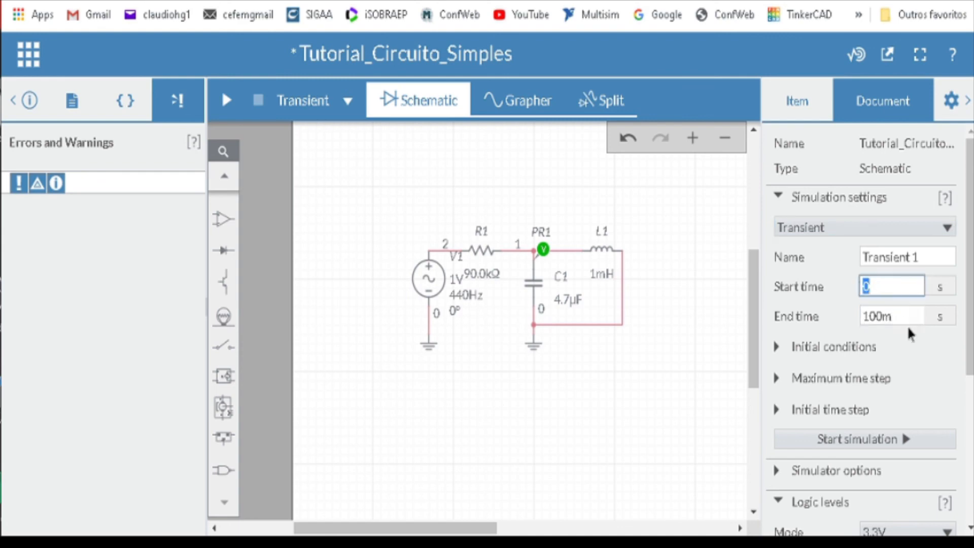
{"action": "left_click", "coordinate": [910, 316]}
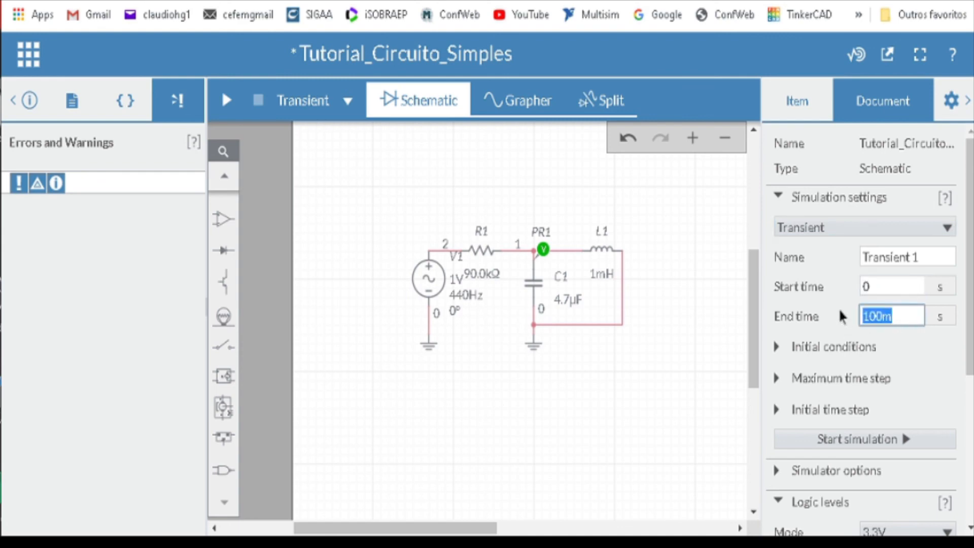
{"action": "scroll", "coordinate": [818, 325], "scroll_direction": "down", "scroll_amount": 2}
{"action": "left_click", "coordinate": [778, 225]}
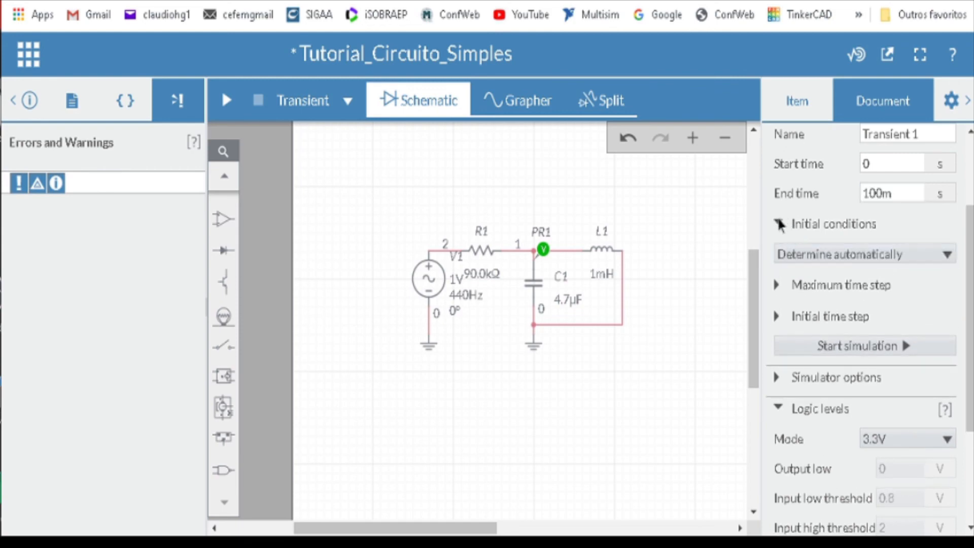
{"action": "left_click", "coordinate": [781, 225]}
{"action": "left_click", "coordinate": [787, 224]}
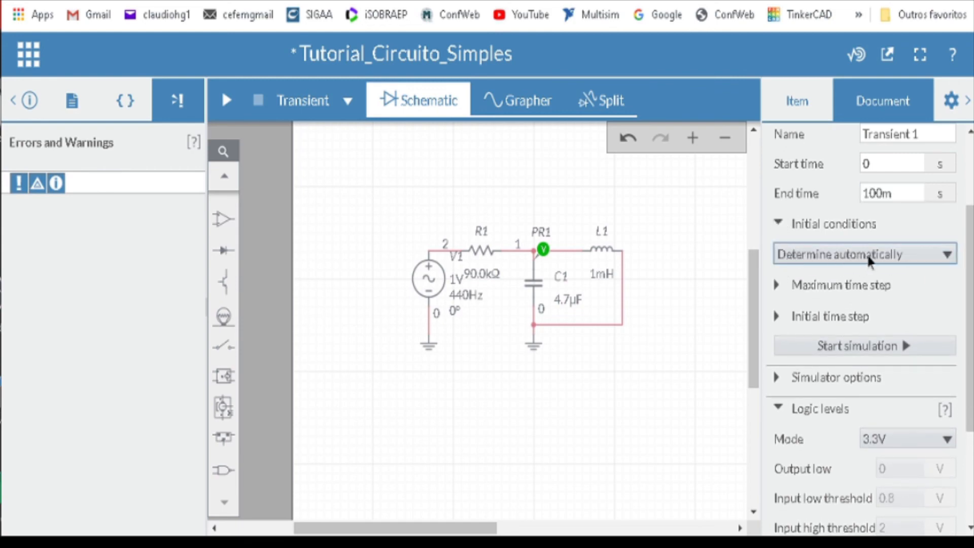
{"action": "left_click", "coordinate": [779, 223]}
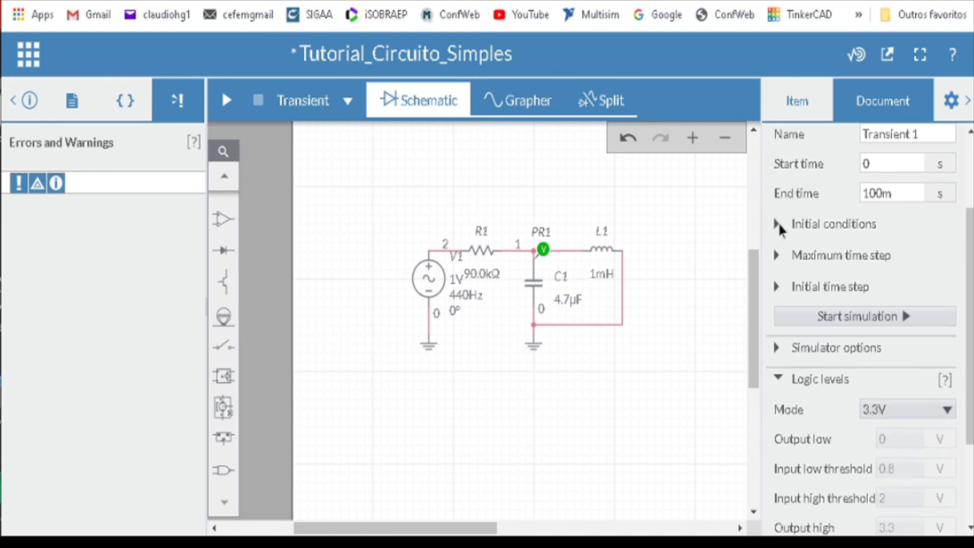
{"action": "left_click", "coordinate": [779, 224]}
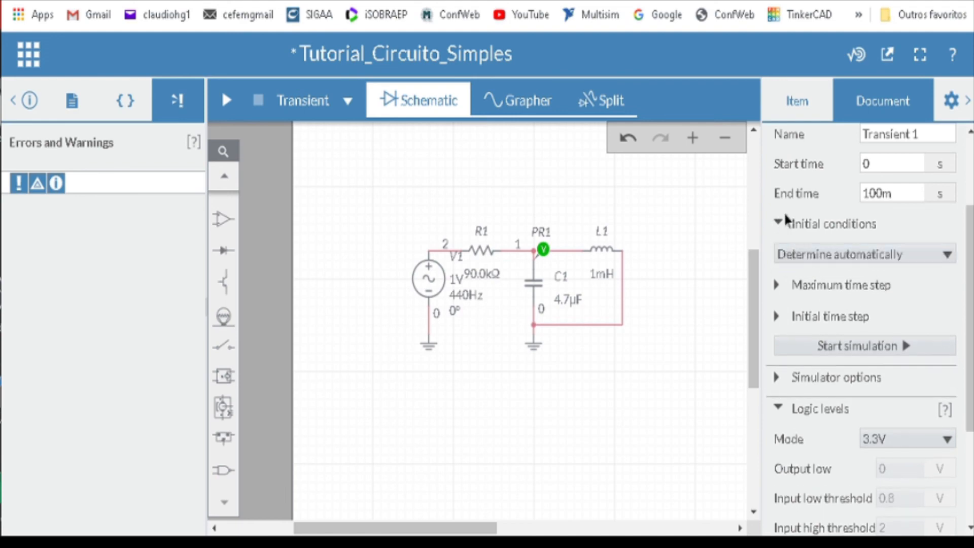
{"action": "left_click", "coordinate": [780, 225]}
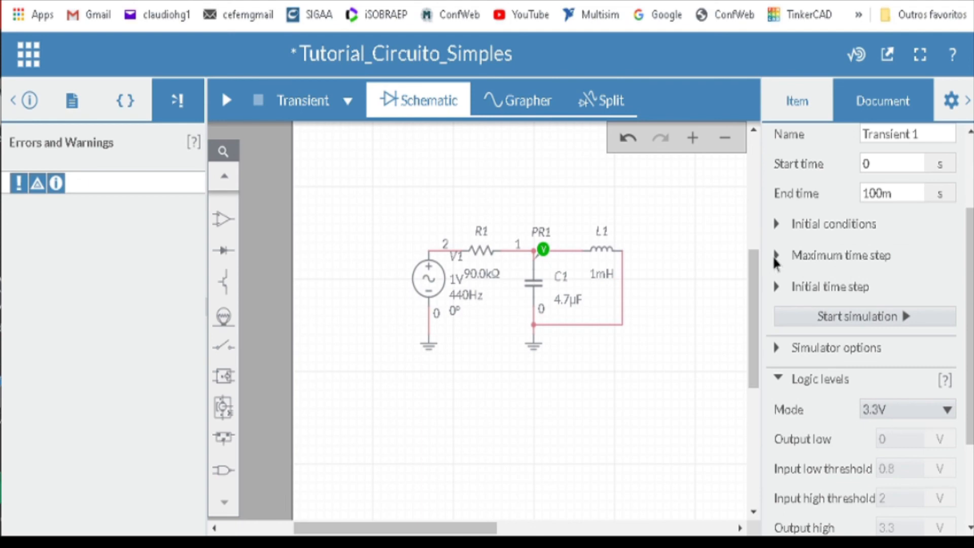
Step: Examine the Transient simulation's maximum time step and initial time step settings
{"action": "left_click", "coordinate": [776, 258]}
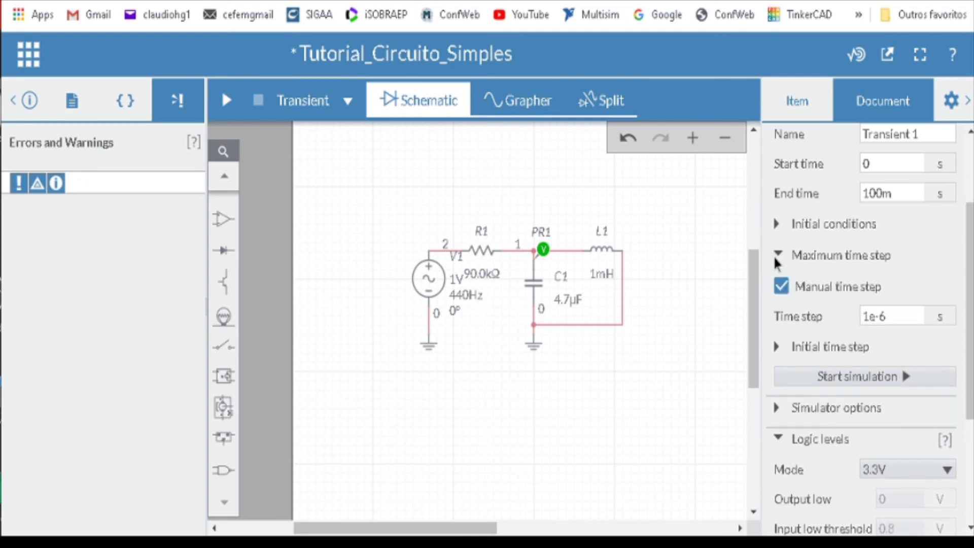
{"action": "left_click", "coordinate": [865, 318]}
{"action": "left_click", "coordinate": [775, 255]}
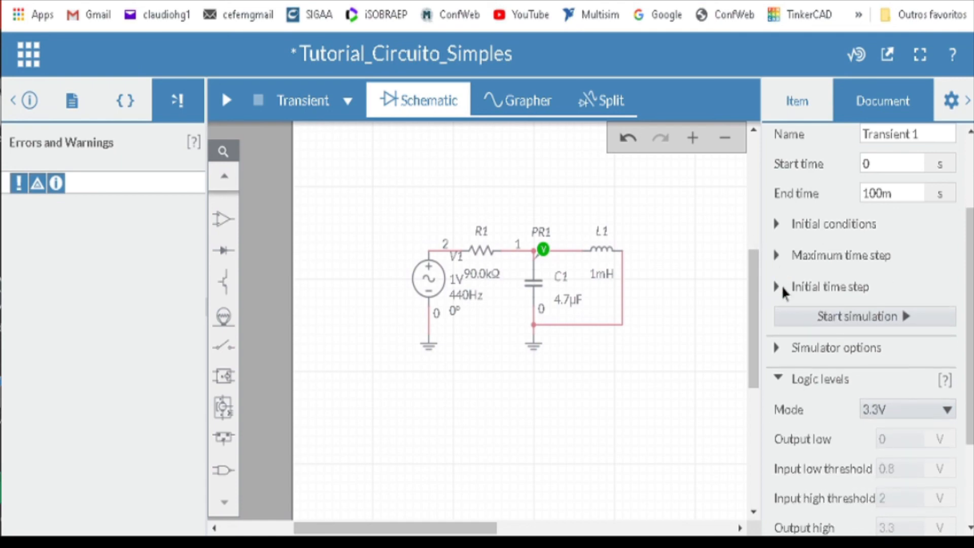
{"action": "left_click", "coordinate": [778, 289]}
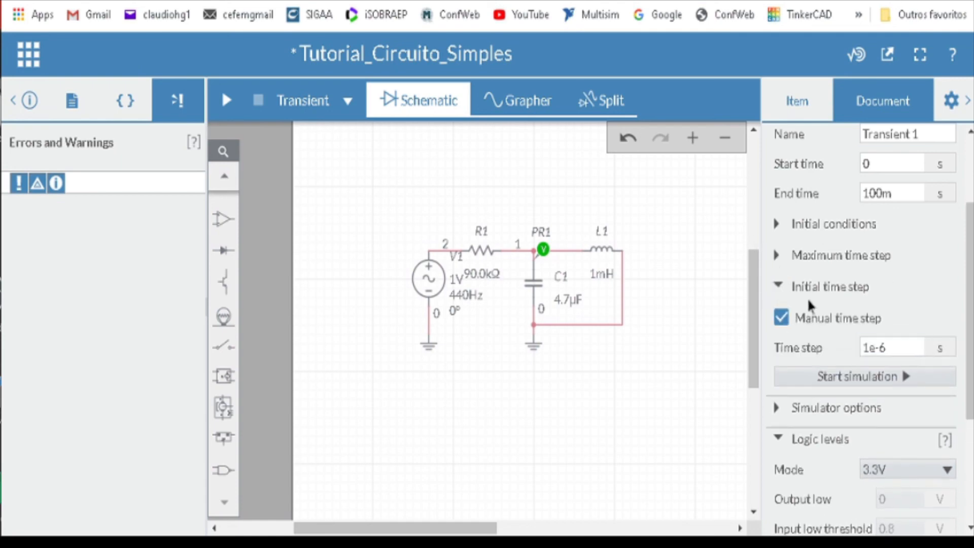
{"action": "left_click", "coordinate": [784, 286]}
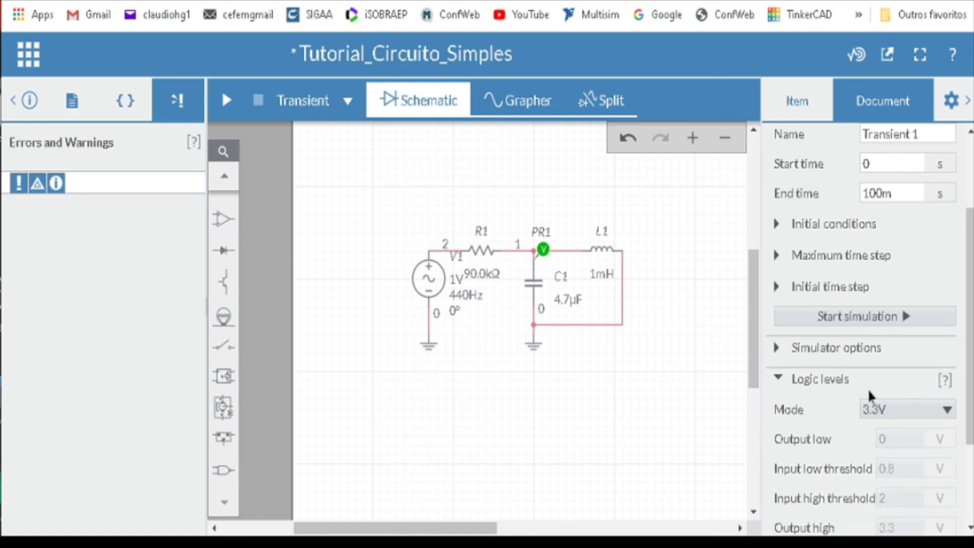
Step: Examine the simulator options, including the tolerances, iteration limits, method, temperature and shunt resistance
{"action": "left_click", "coordinate": [781, 353]}
{"action": "scroll", "coordinate": [780, 351], "scroll_direction": "down", "scroll_amount": 5}
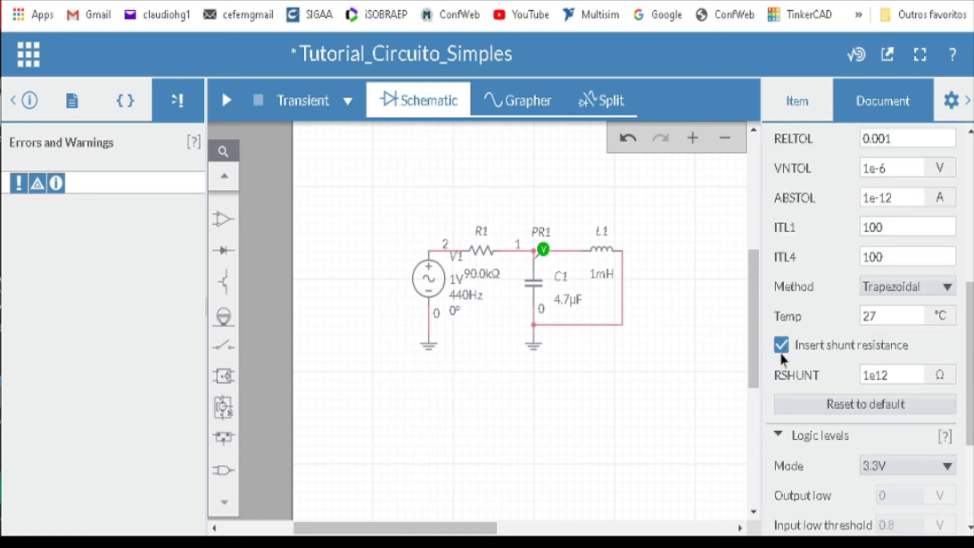
{"action": "scroll", "coordinate": [857, 284], "scroll_direction": "up", "scroll_amount": 5}
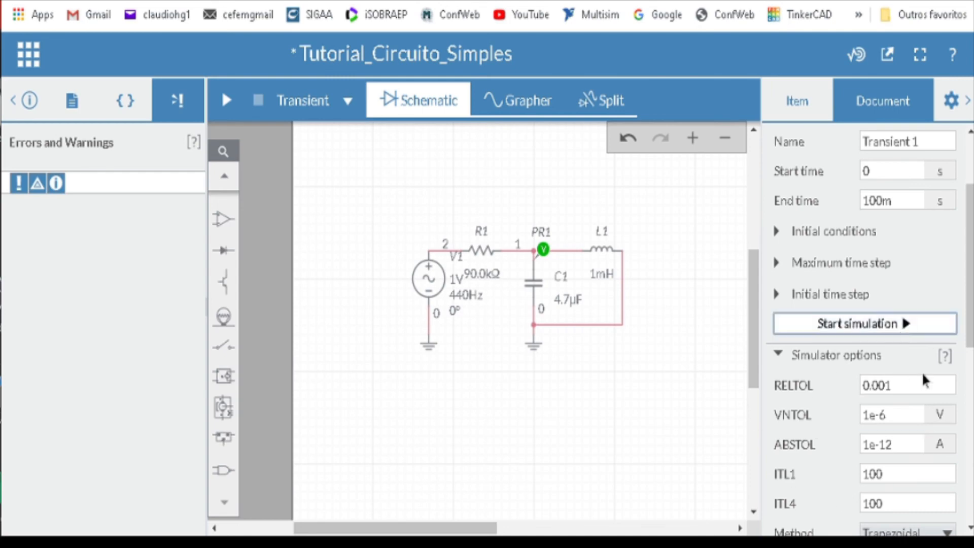
{"action": "scroll", "coordinate": [885, 304], "scroll_direction": "down", "scroll_amount": 5}
{"action": "scroll", "coordinate": [905, 346], "scroll_direction": "up", "scroll_amount": 2}
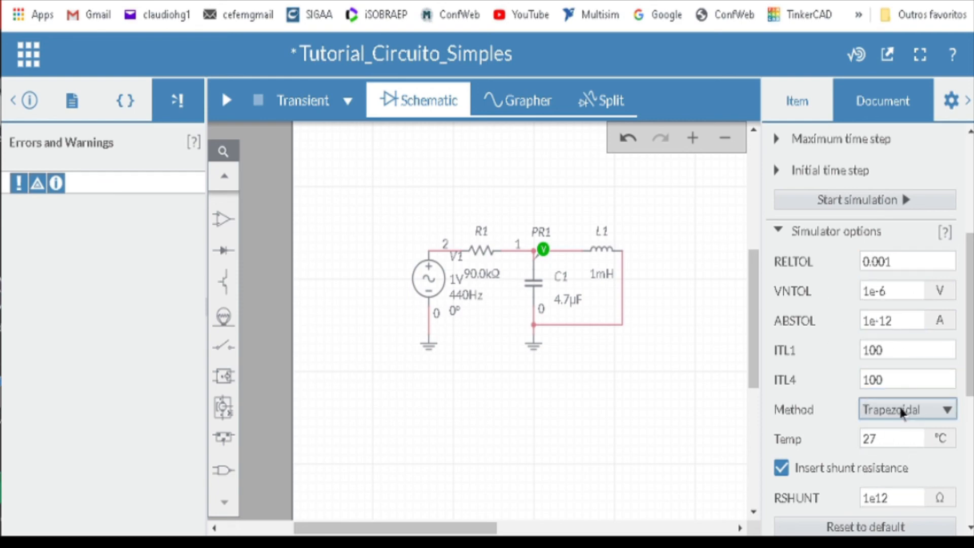
{"action": "double_click", "coordinate": [902, 348]}
{"action": "left_click", "coordinate": [920, 349]}
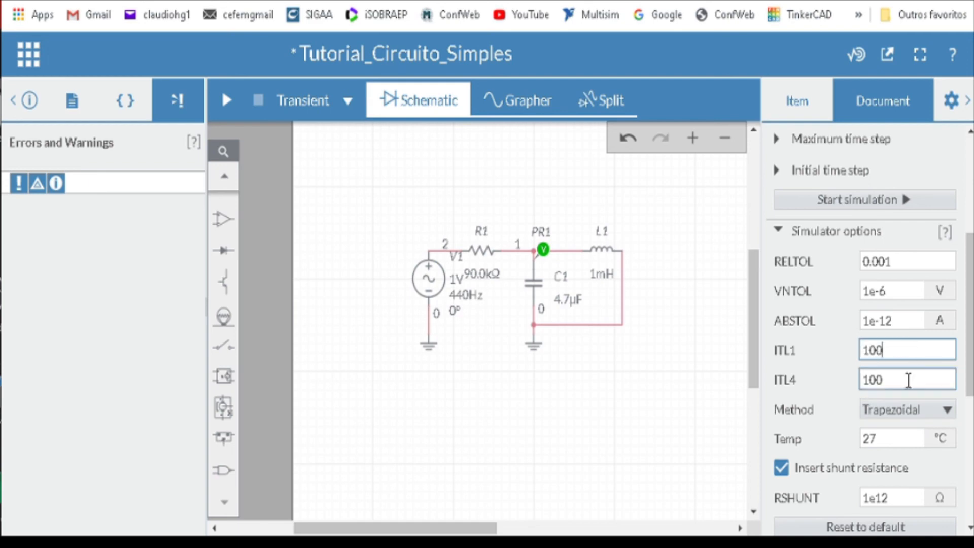
Step: Try the Gear method in the simulator options and restore it to Trapezoidal
{"action": "left_click", "coordinate": [910, 409]}
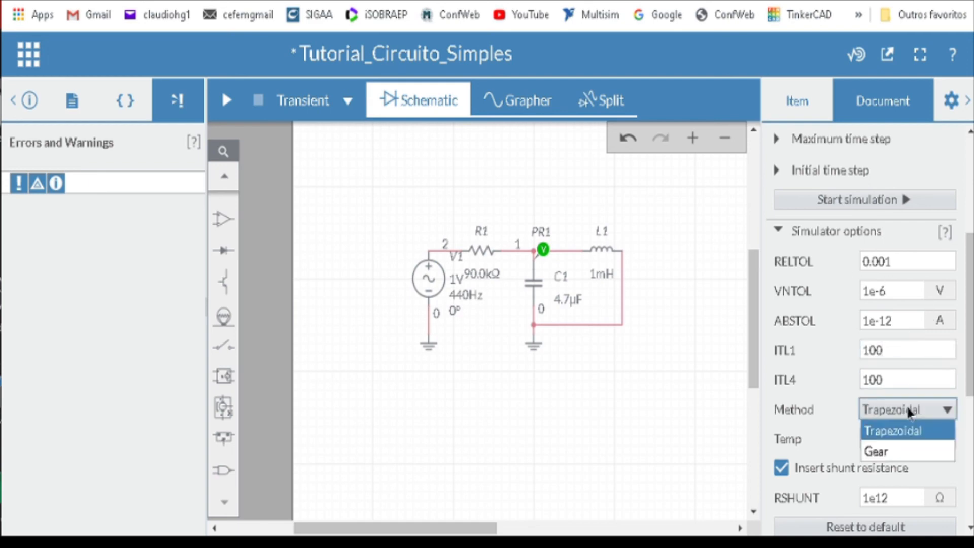
{"action": "left_click", "coordinate": [895, 450]}
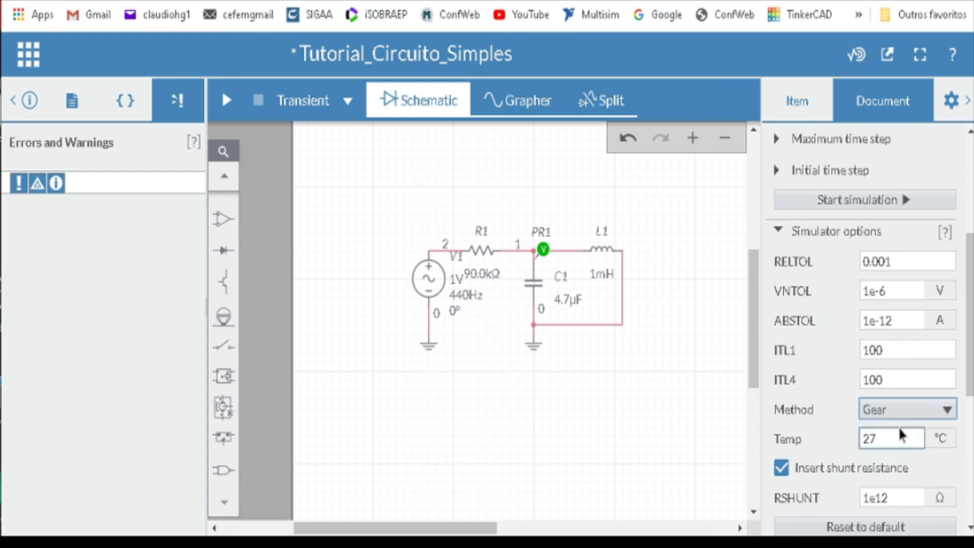
{"action": "left_click", "coordinate": [902, 410]}
{"action": "left_click", "coordinate": [893, 430]}
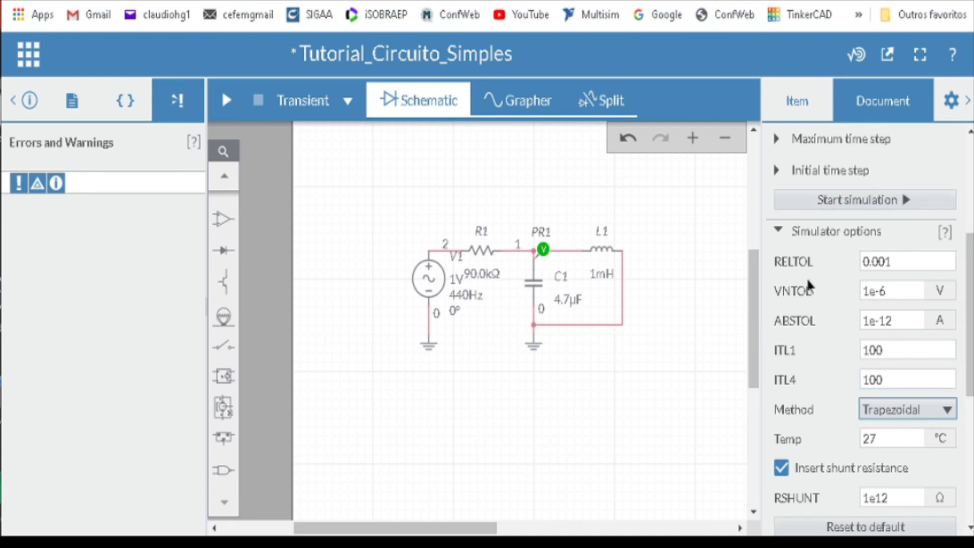
Step: Review the logic levels and sheet settings, and check the AC Sweep graph before returning to the schematic
{"action": "left_click", "coordinate": [775, 227]}
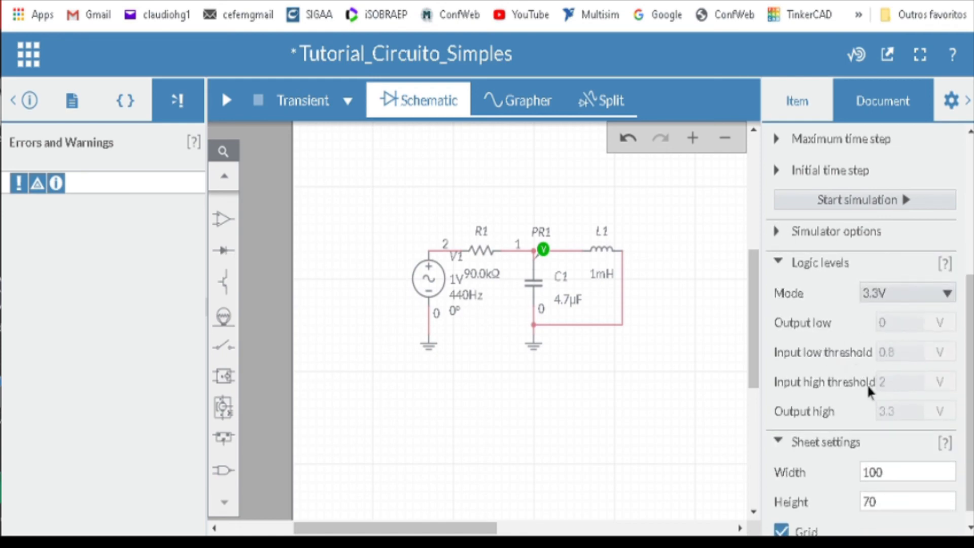
{"action": "scroll", "coordinate": [899, 424], "scroll_direction": "down", "scroll_amount": 1}
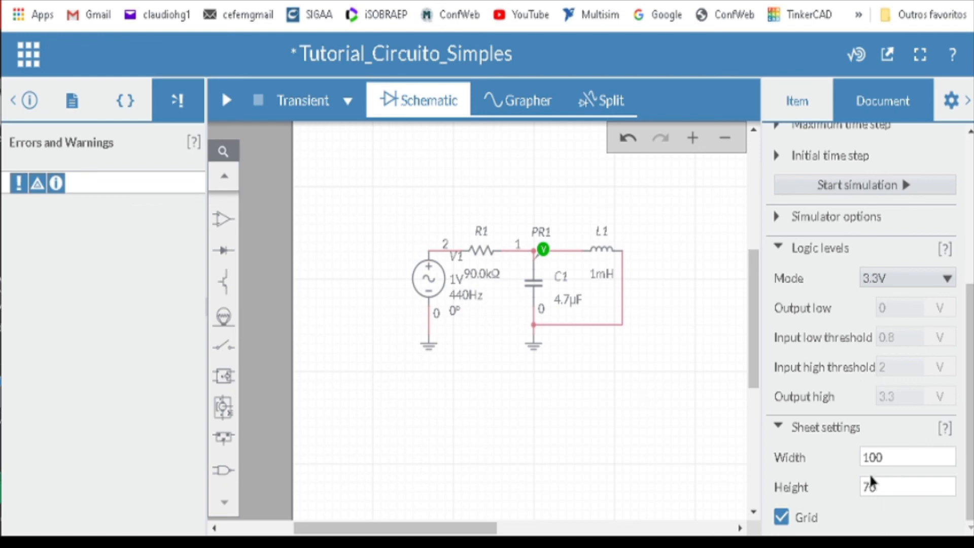
{"action": "left_click", "coordinate": [510, 94]}
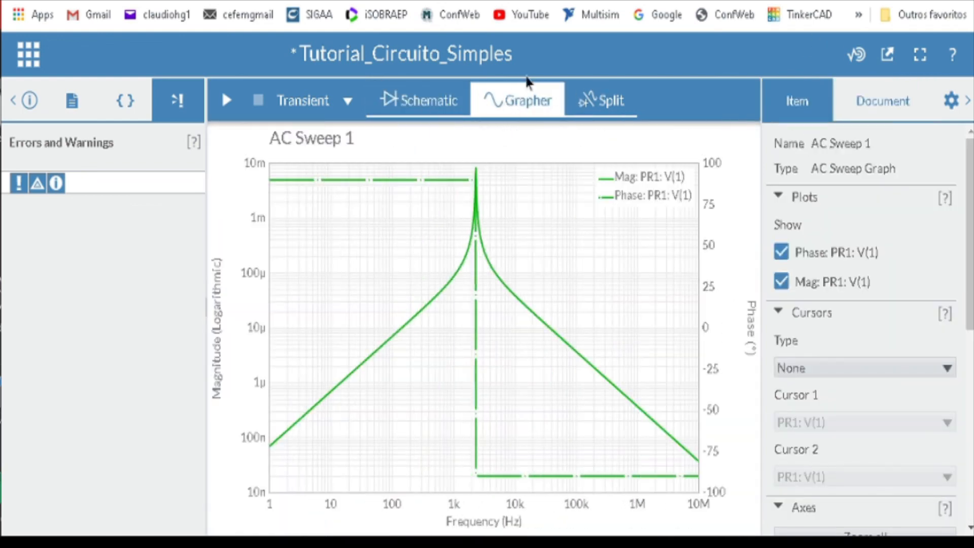
{"action": "left_click", "coordinate": [430, 95]}
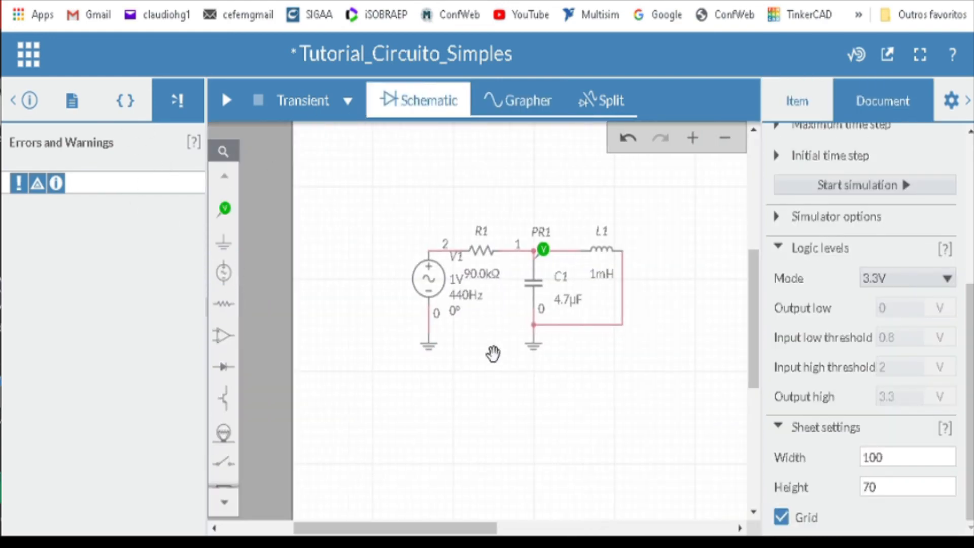
{"action": "left_click", "coordinate": [306, 103]}
{"action": "left_click", "coordinate": [305, 103]}
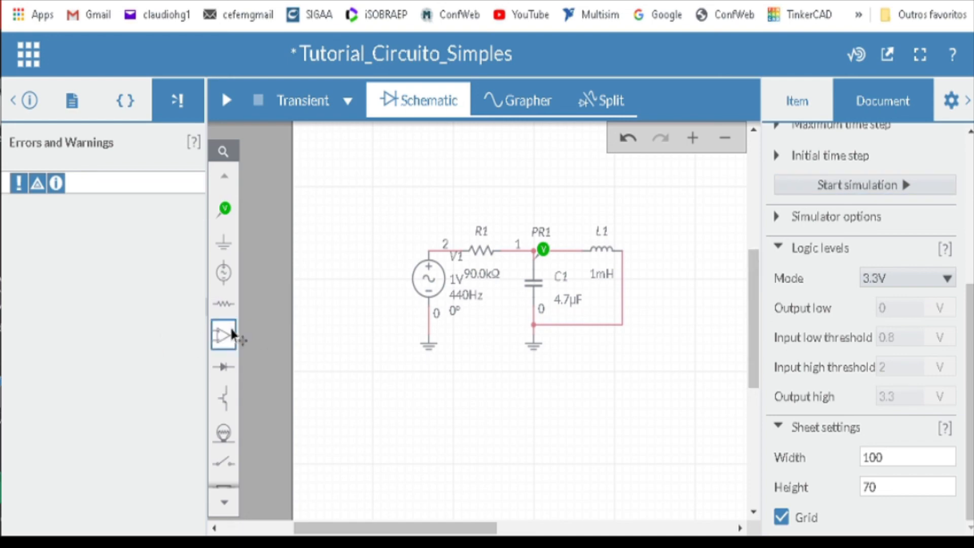
{"action": "left_click", "coordinate": [130, 104]}
{"action": "left_click", "coordinate": [175, 101]}
Step: Try Private visibility for the Tutorial_Circuito_Simples circuit, and save it with Public visibility
{"action": "left_click", "coordinate": [27, 53]}
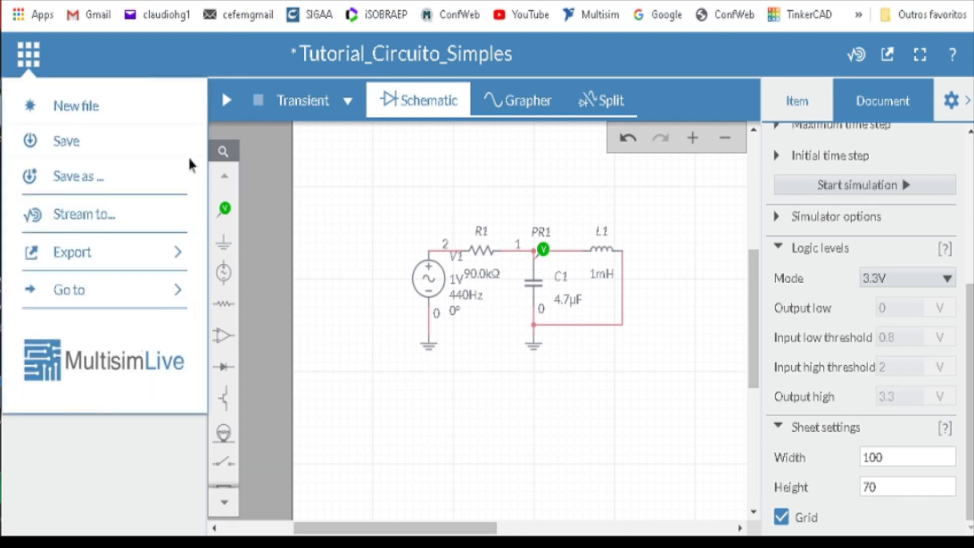
{"action": "left_click", "coordinate": [65, 143]}
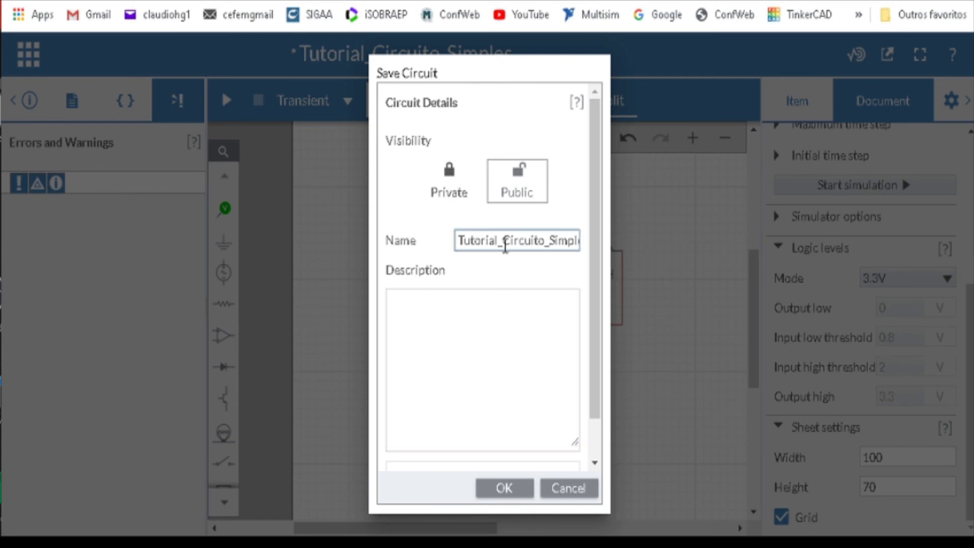
{"action": "left_click", "coordinate": [453, 178]}
{"action": "left_click", "coordinate": [522, 191]}
{"action": "left_click", "coordinate": [461, 188]}
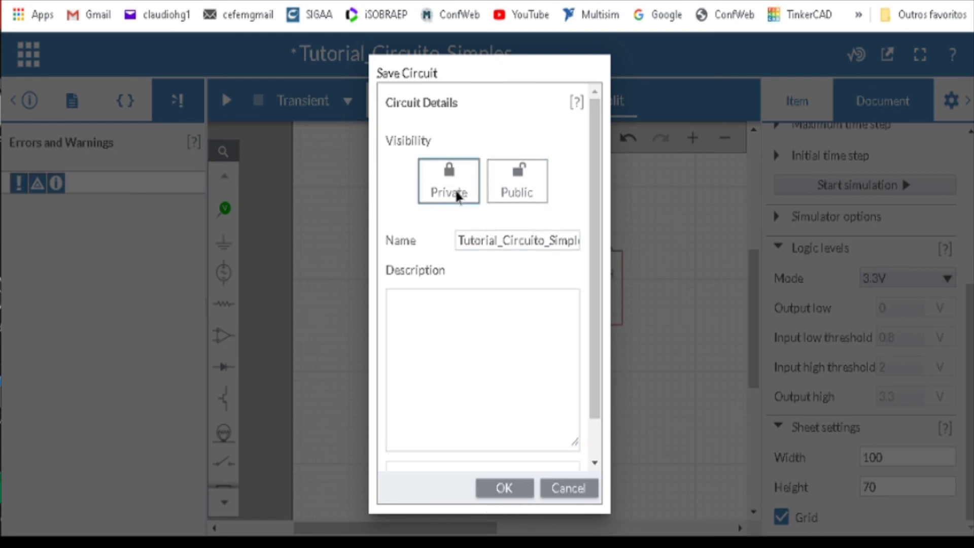
{"action": "left_click", "coordinate": [458, 196]}
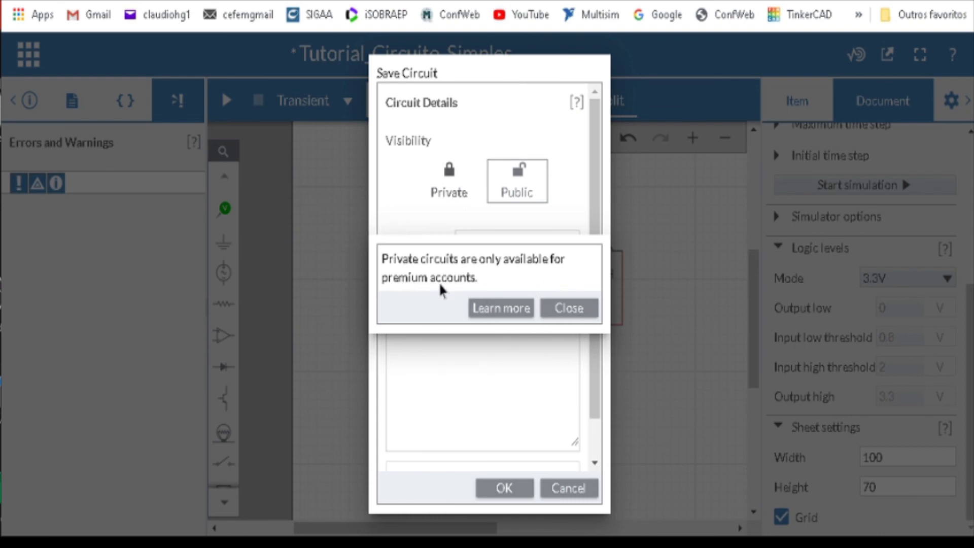
{"action": "left_click", "coordinate": [565, 307]}
{"action": "left_click", "coordinate": [517, 198]}
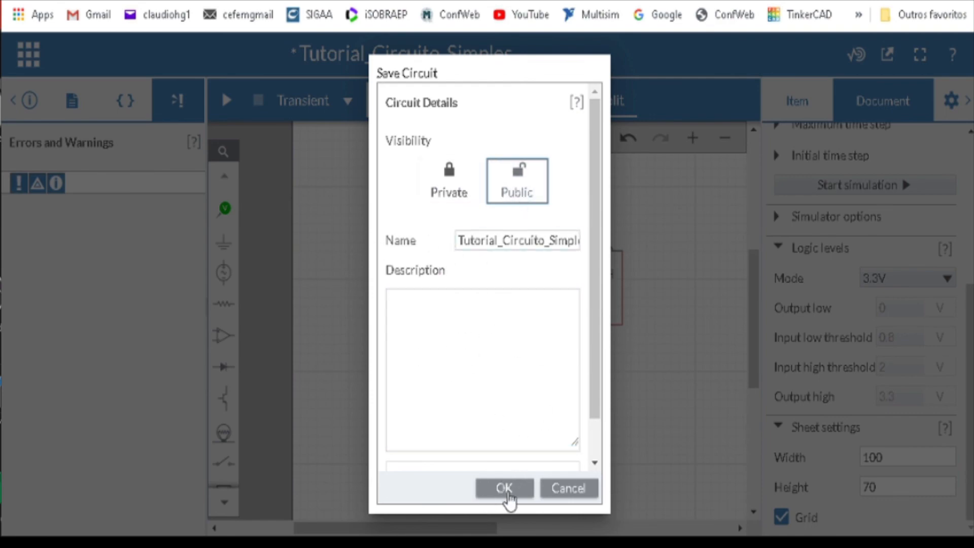
{"action": "left_click", "coordinate": [505, 490]}
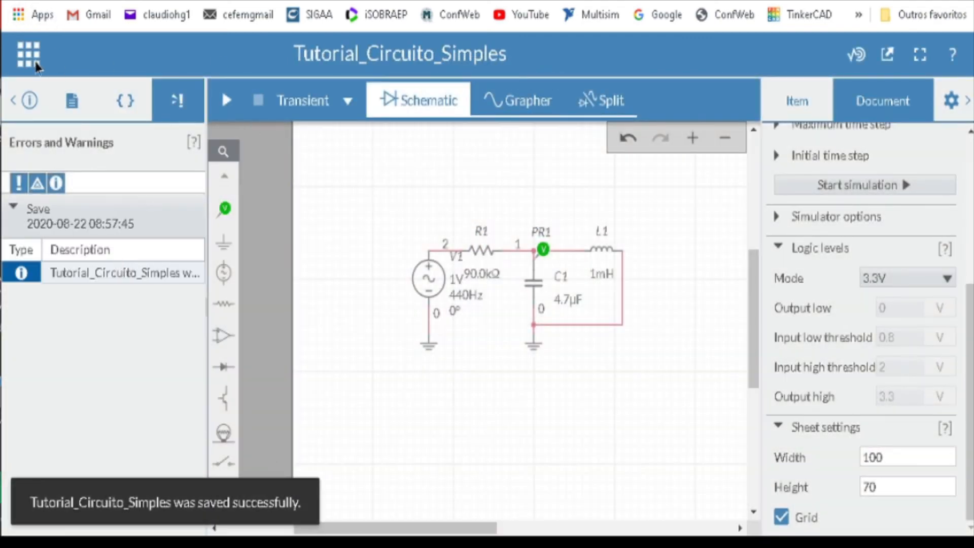
Step: Look through the export options for the circuit without exporting anything
{"action": "left_click", "coordinate": [39, 56]}
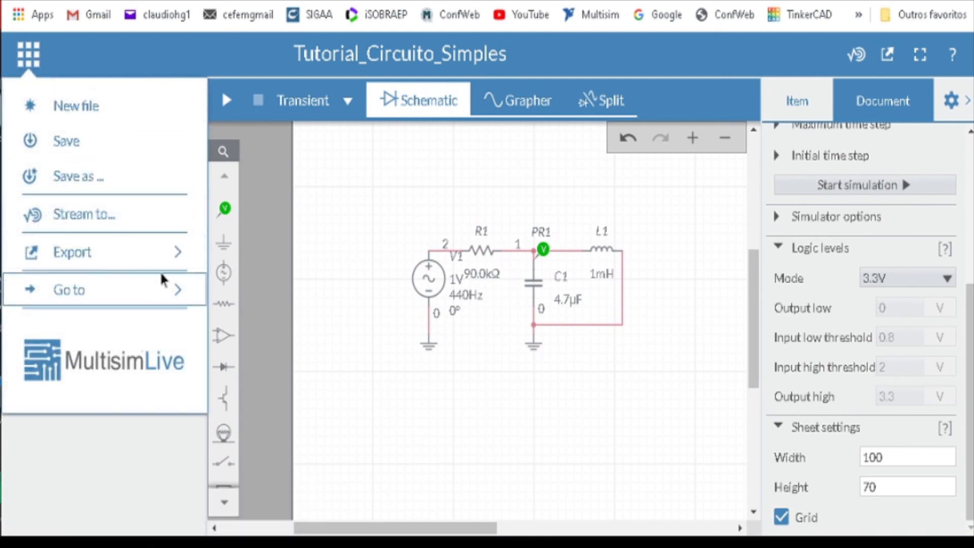
{"action": "left_click", "coordinate": [159, 256]}
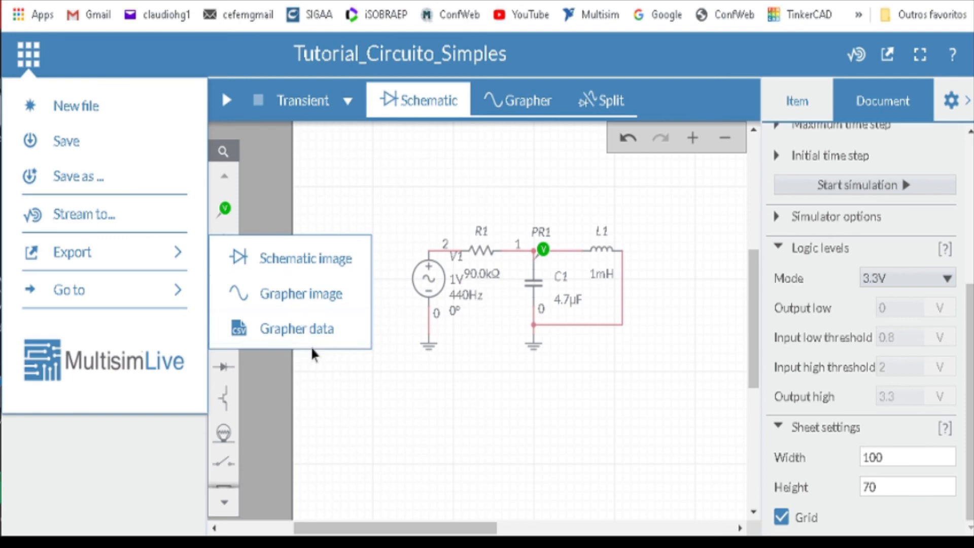
{"action": "left_click", "coordinate": [316, 169]}
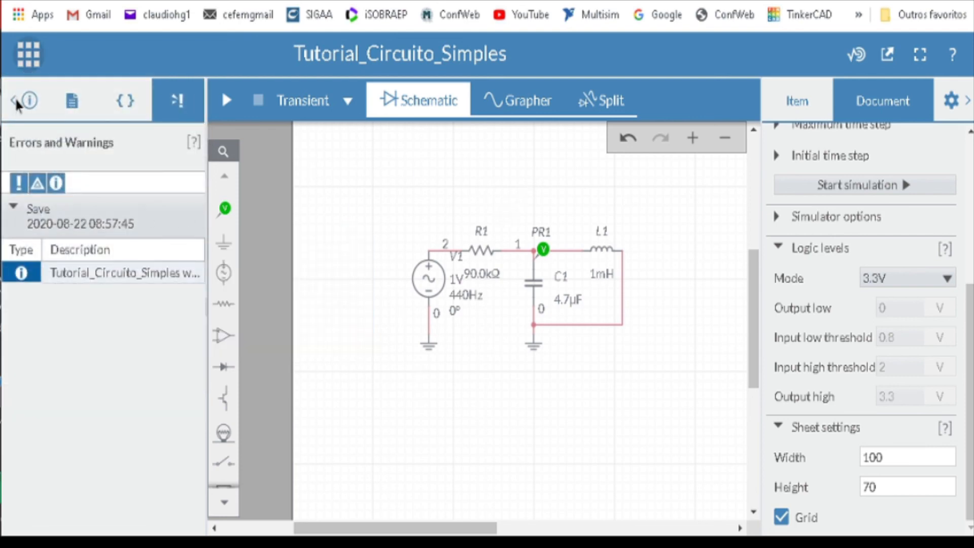
Step: Save the Tutorial_Circuito_Simples circuit again under the same name
{"action": "left_click", "coordinate": [30, 65]}
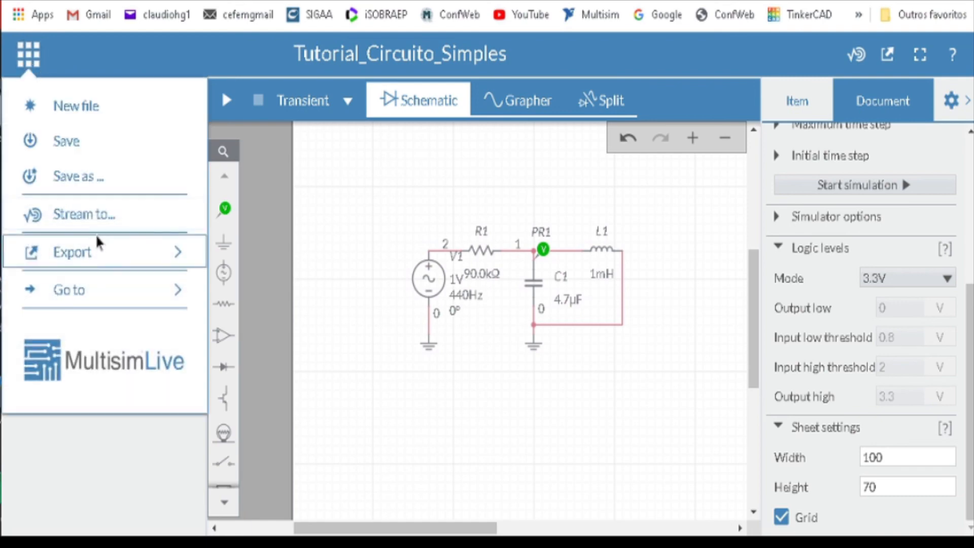
{"action": "left_click", "coordinate": [74, 147]}
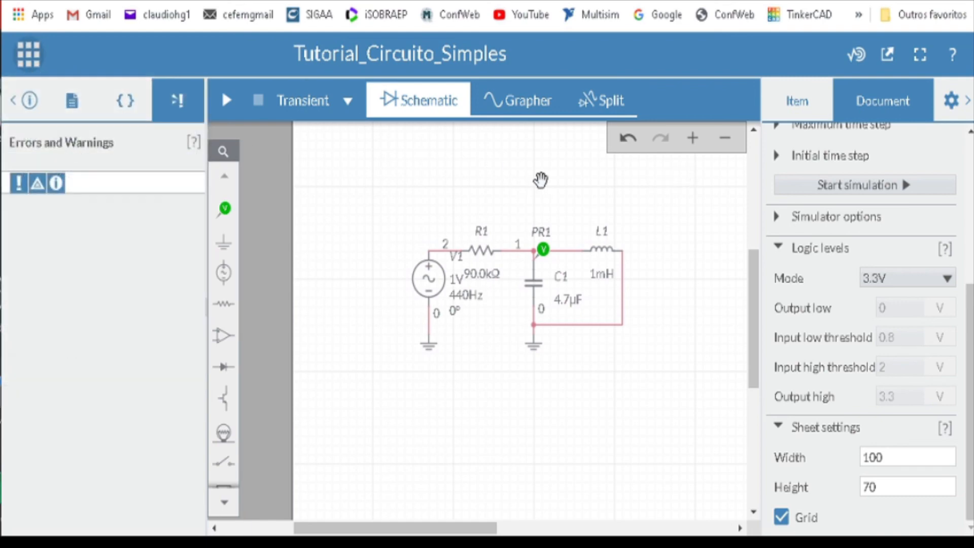